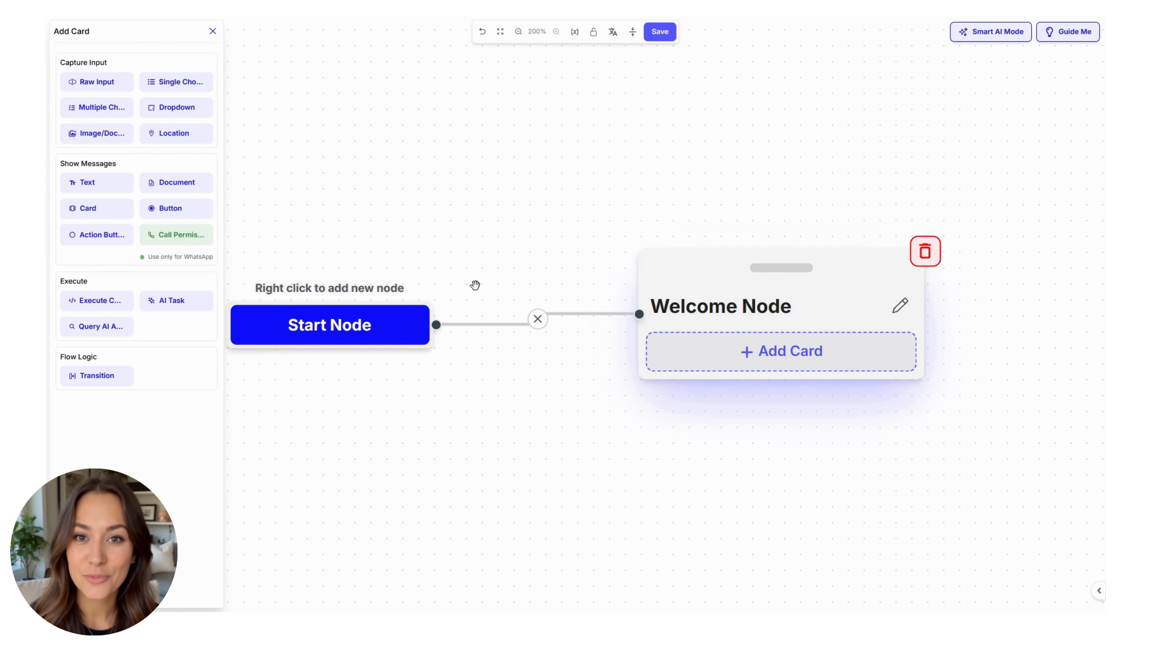
Step: Add a text card to the Welcome Node welcoming visitors to Acme Solutions Company and offering appointment booking
left_click(83, 185)
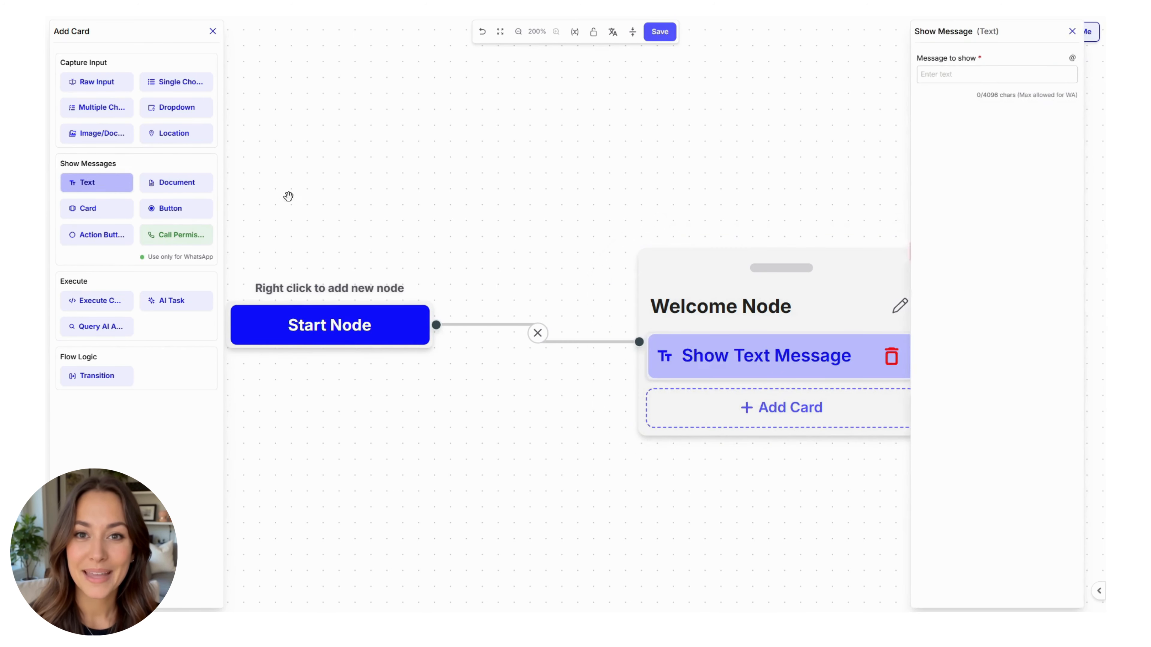
left_click(1014, 74)
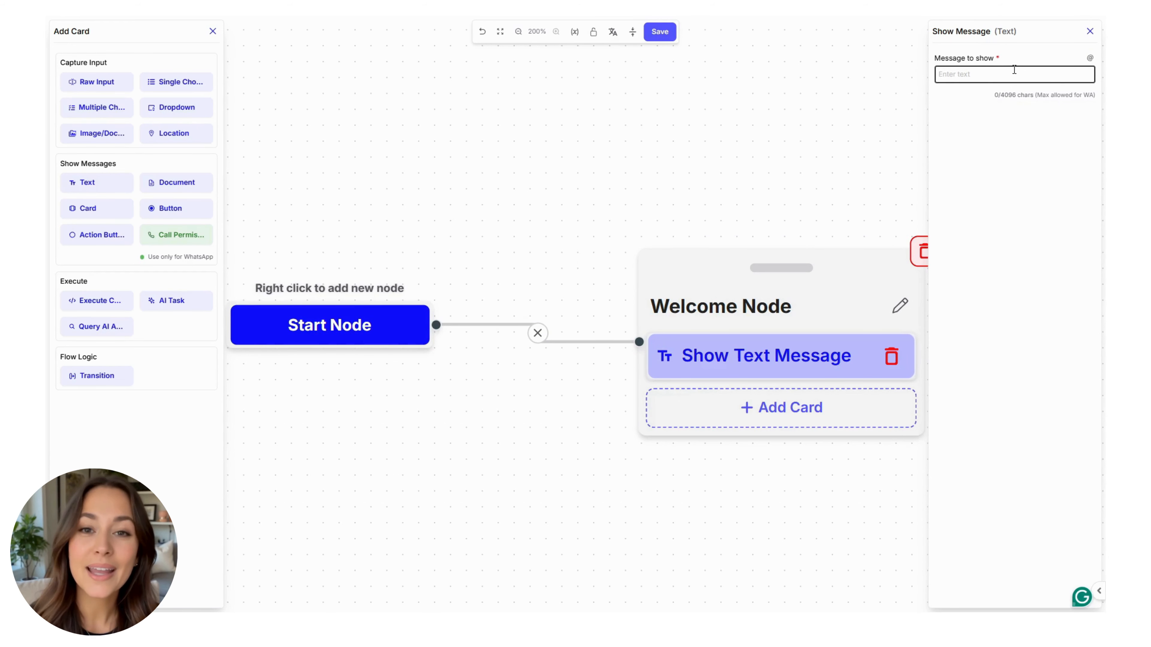
type("Hello and welcome to Acme Solutions Company. We'll help you book an appointment in just a few simple steps.")
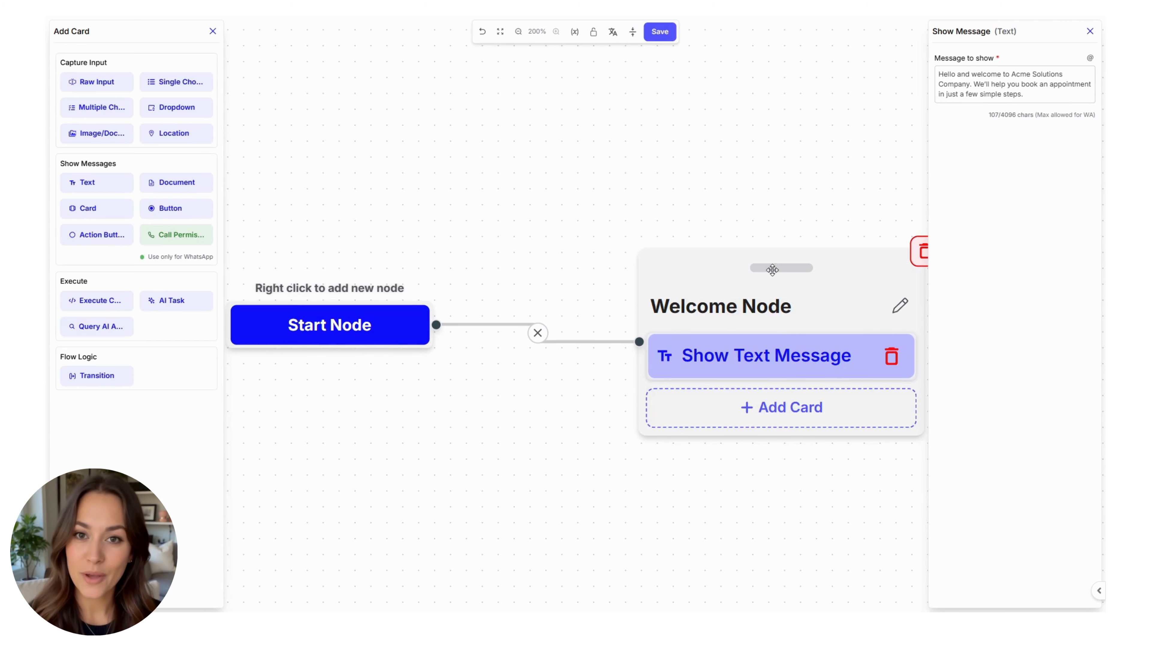
left_click_drag(772, 269, 794, 250)
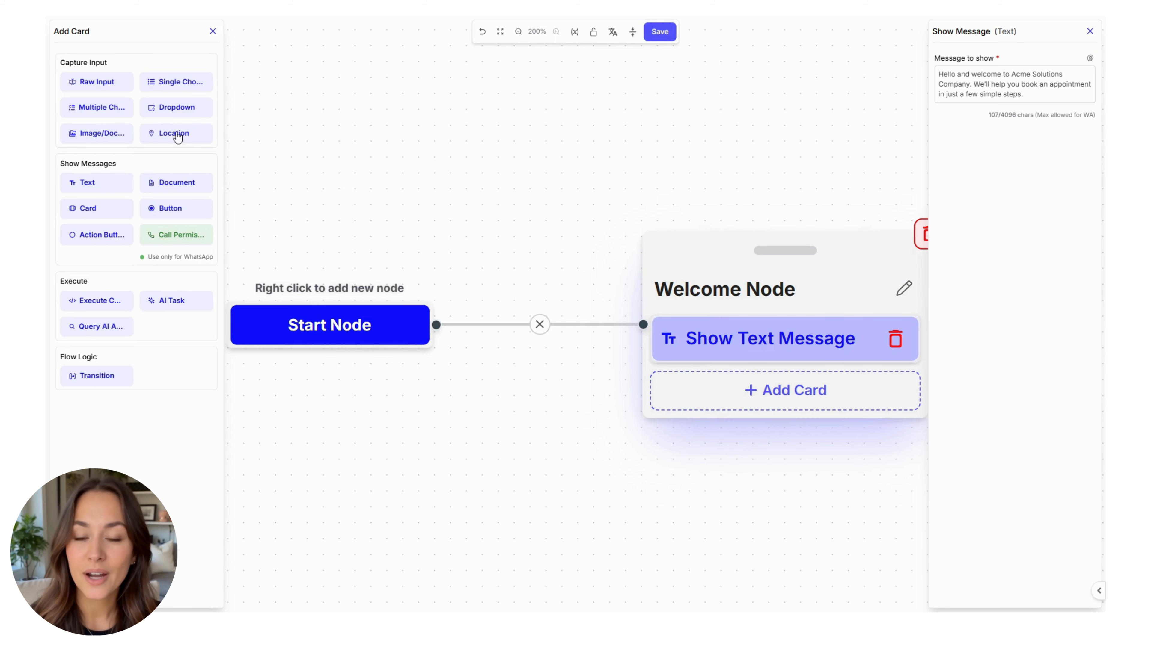
Step: Add a Raw Input card asking 'May we know your name, please?' and store replies in the new variable name
left_click(107, 83)
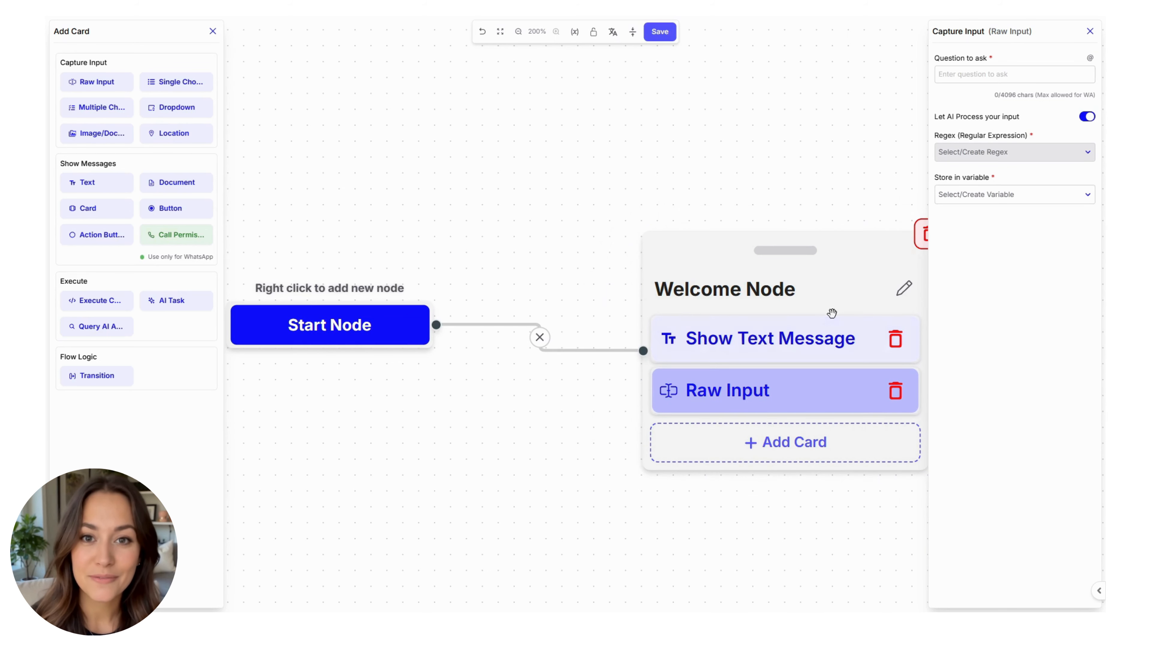
left_click(988, 78)
type("May we know your name, please?")
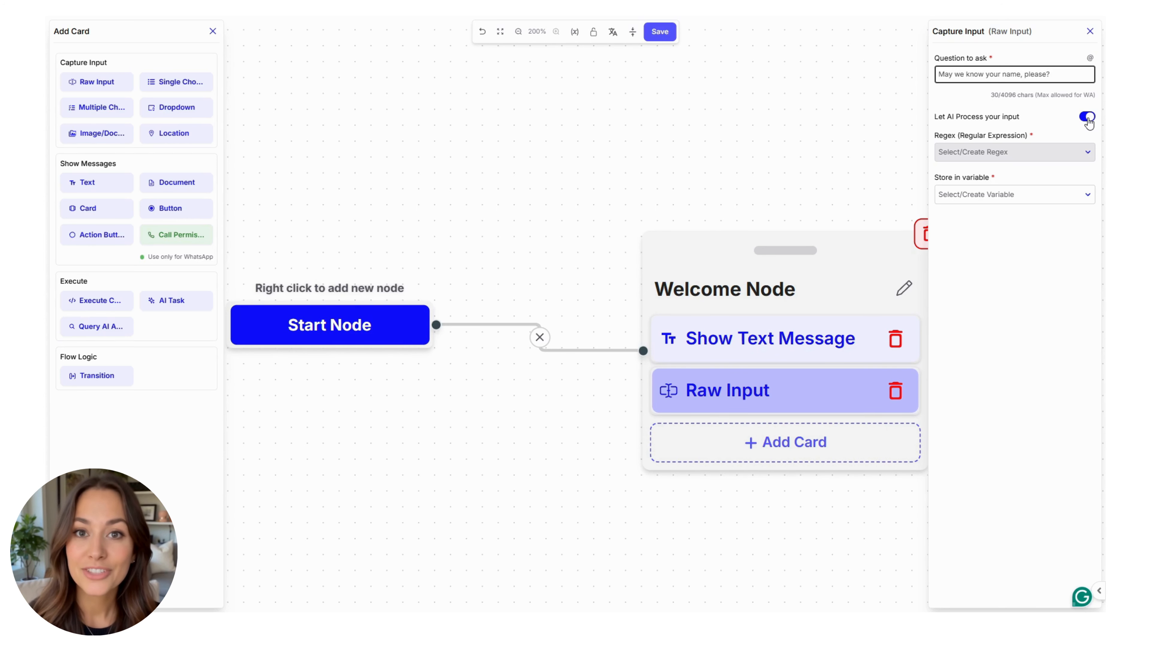
left_click(997, 194)
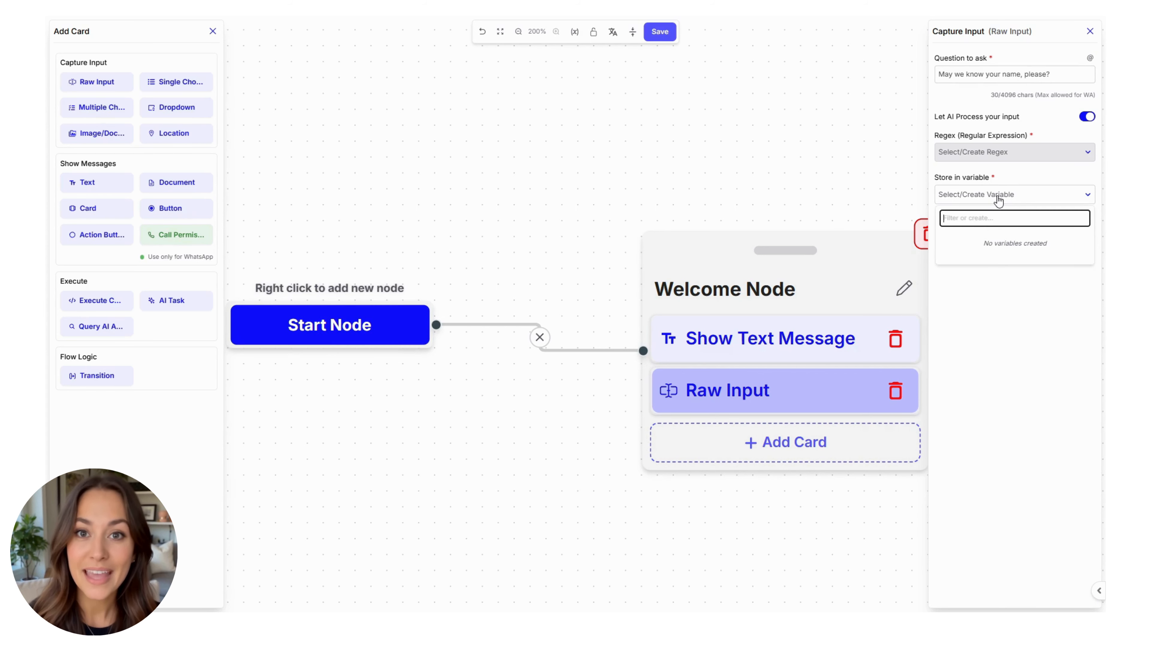
type("name")
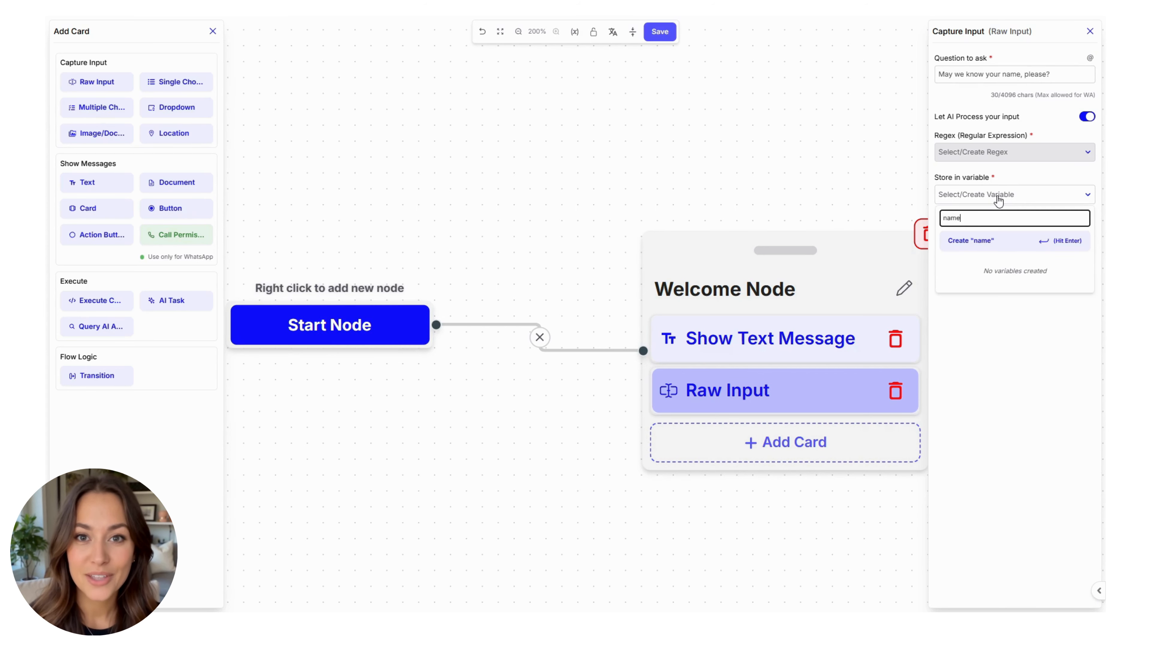
left_click(963, 253)
scroll(647, 198, "down", 5)
left_click_drag(538, 207, 508, 206)
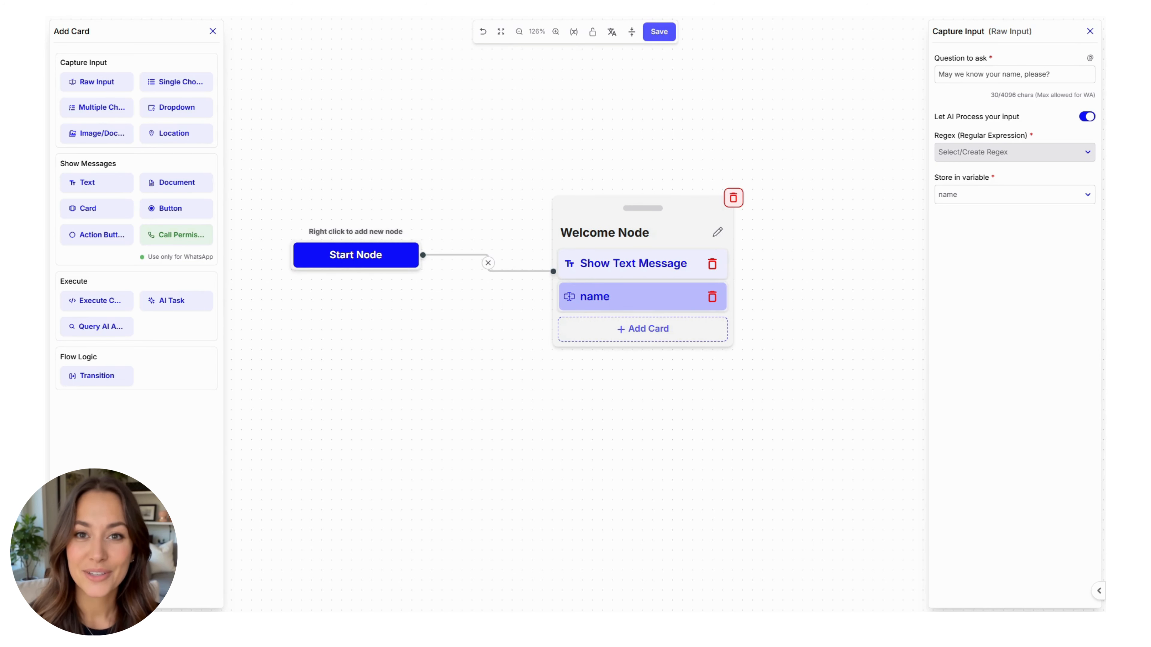
Step: Add Node 2 below the Welcome Node and retitle it Details Node
right_click(588, 461)
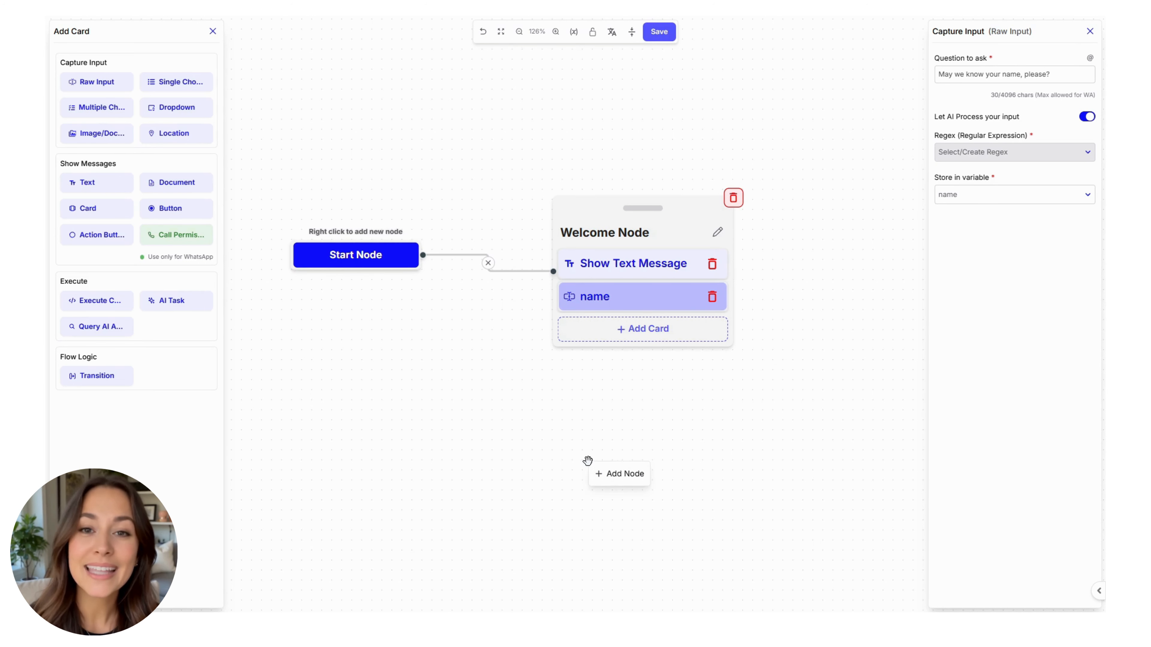
left_click(617, 473)
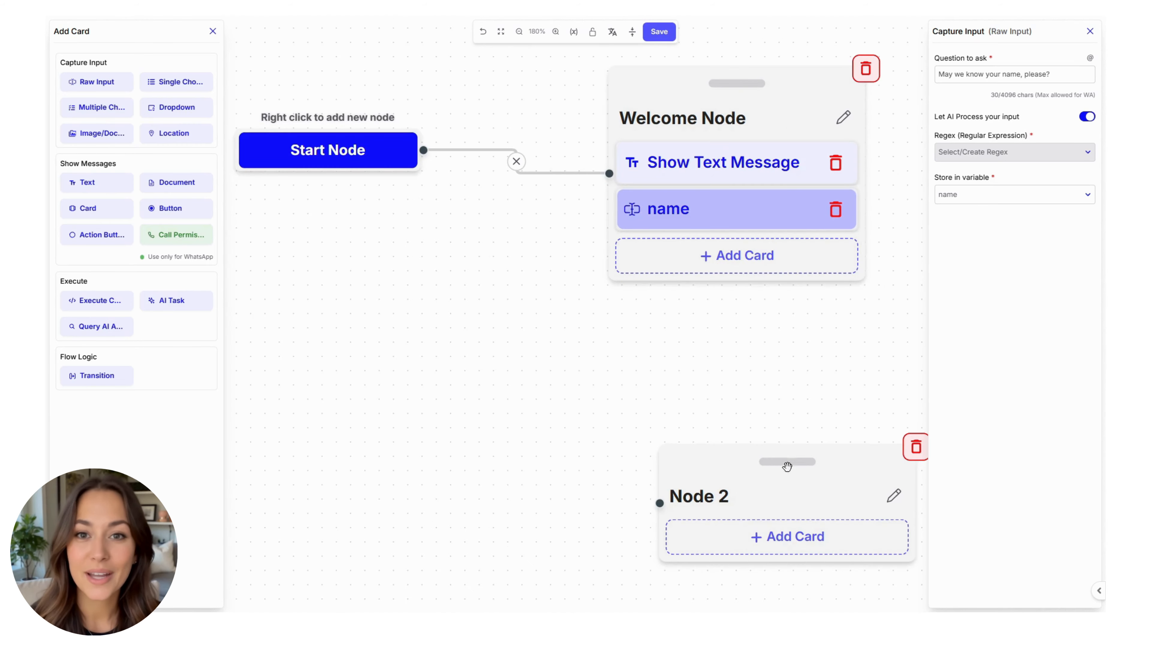
left_click(886, 504)
key("BackSpace")
key("BackSpace")
key("BackSpace")
key("BackSpace")
key("BackSpace")
key("BackSpace")
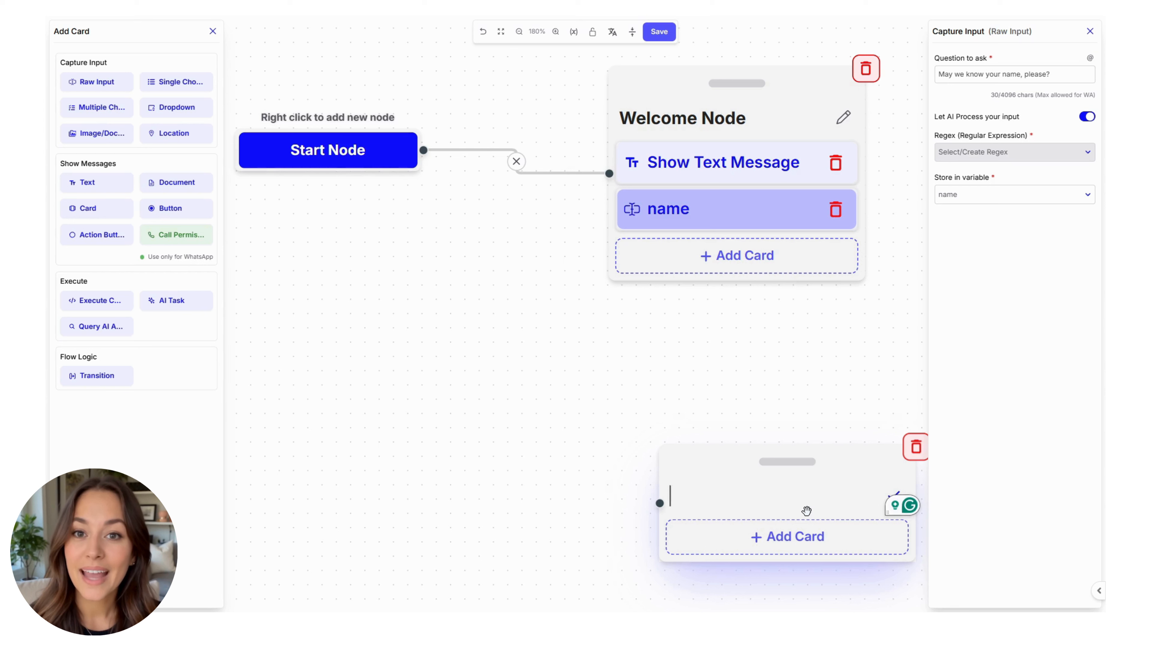
type("Details ")
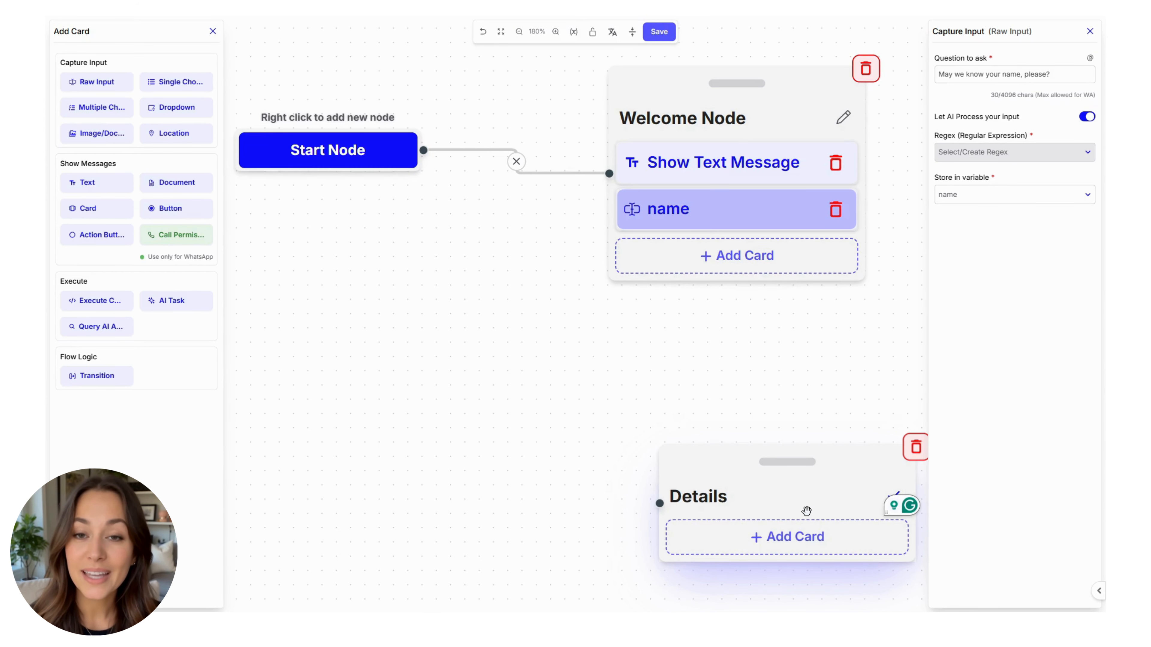
type("Node")
key("Return")
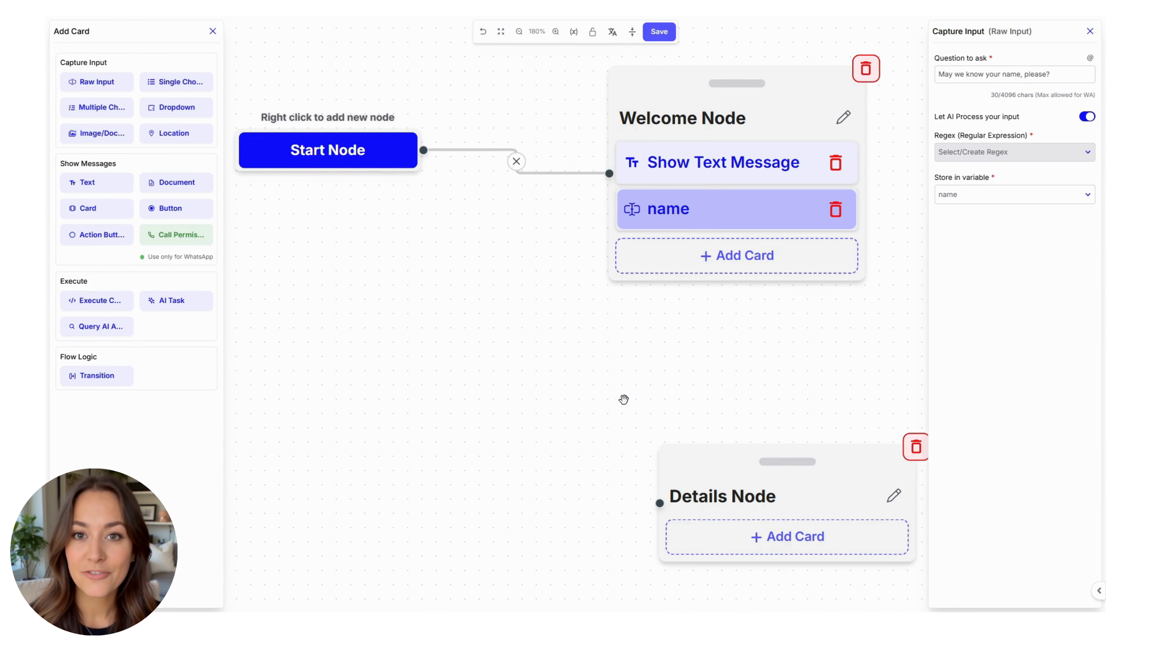
scroll(560, 403, "down", 3)
left_click(558, 463)
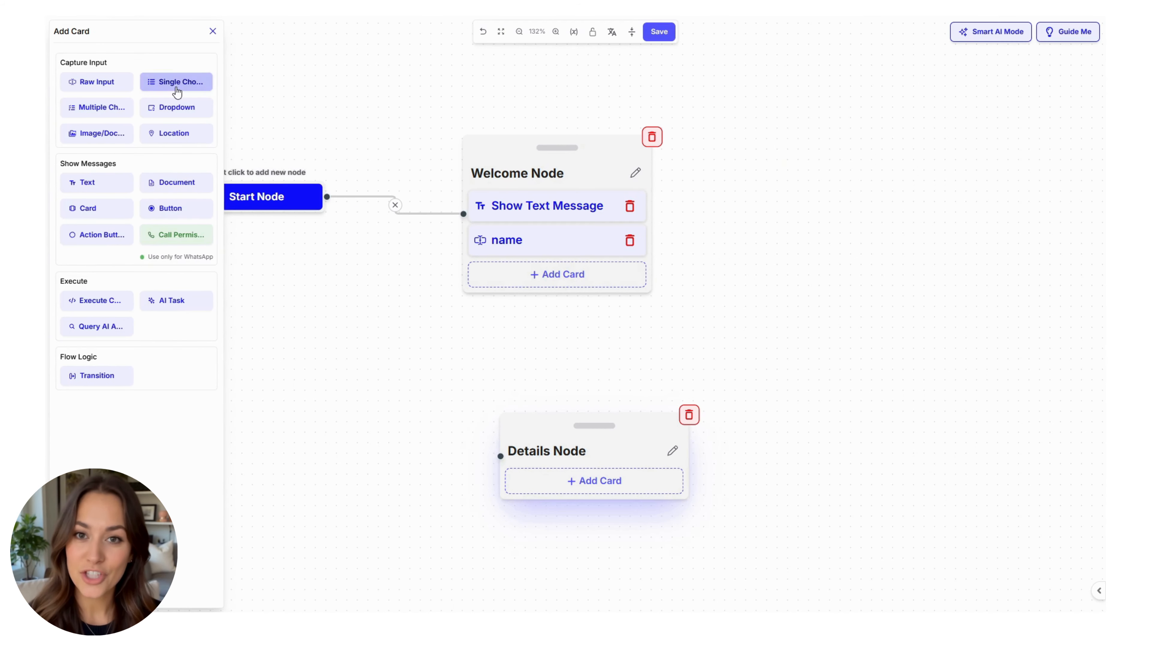
Step: Add a Single Choice card asking what the appointment is for, with choices Consultation., Product Demo and Support
left_click(176, 82)
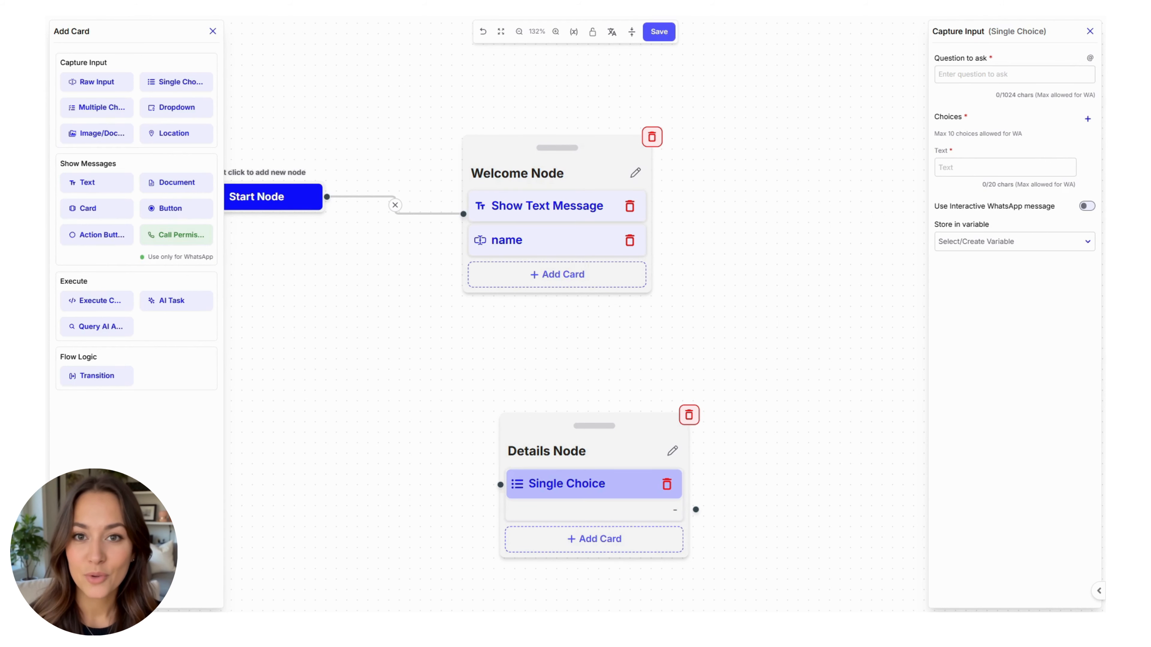
left_click(974, 74)
type("What would you like to book an appointment for, @name?")
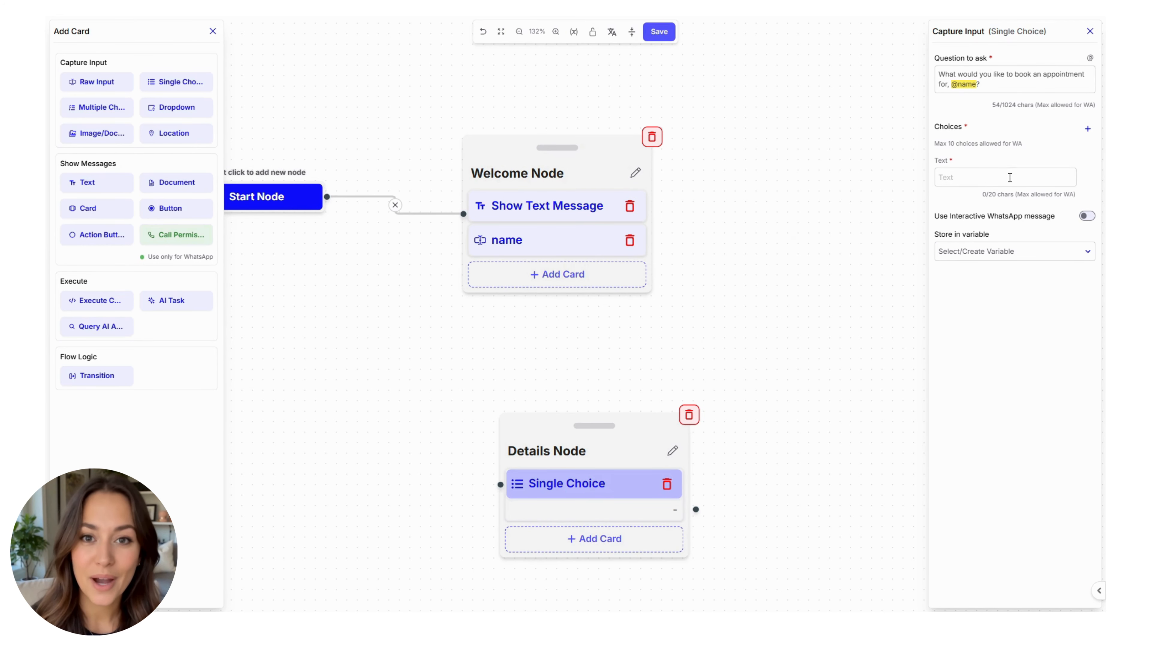
left_click(1009, 178)
left_click(996, 221)
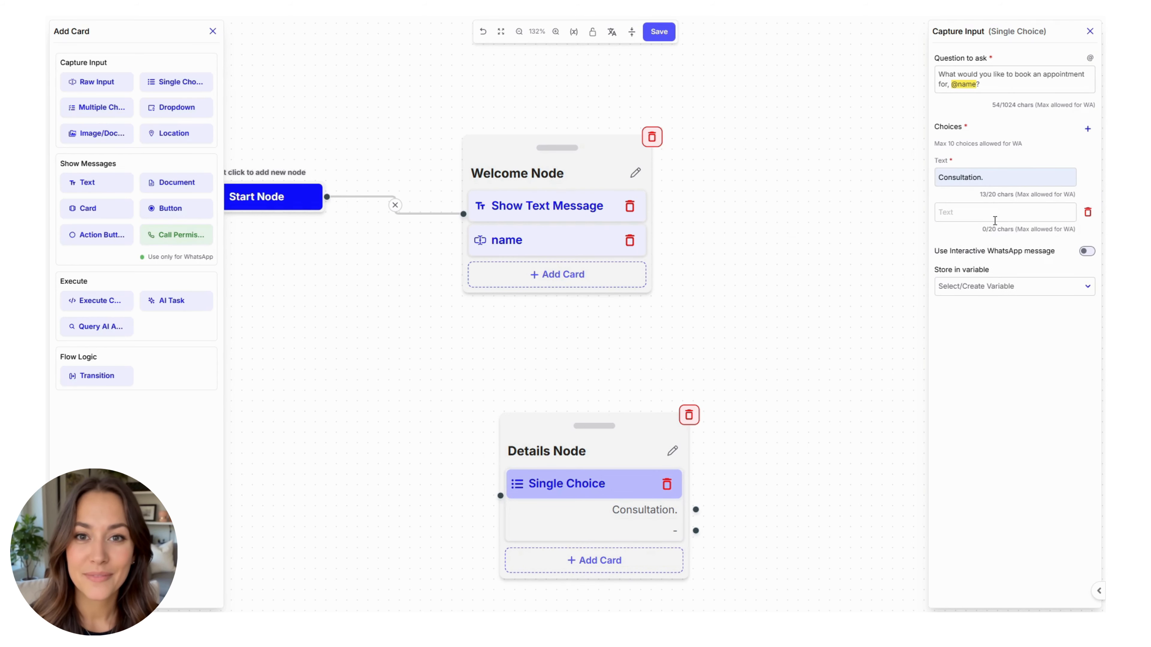
left_click(994, 221)
left_click(1024, 279)
left_click(1087, 129)
left_click(973, 254)
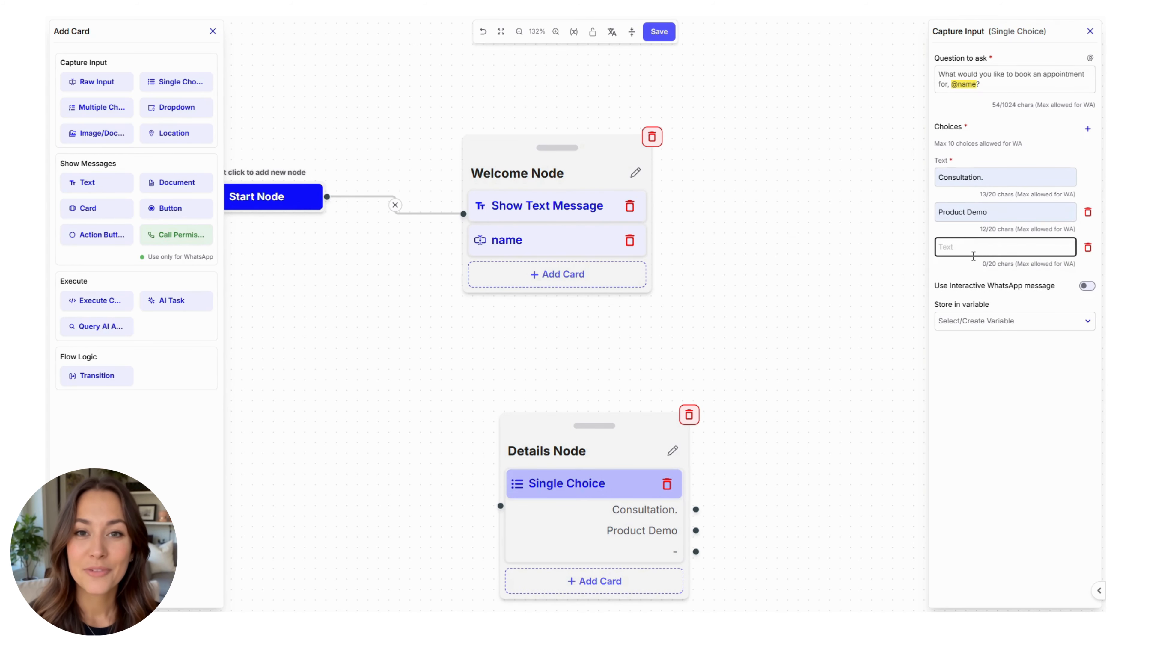
type("Si")
key("BackSpace")
type("upport")
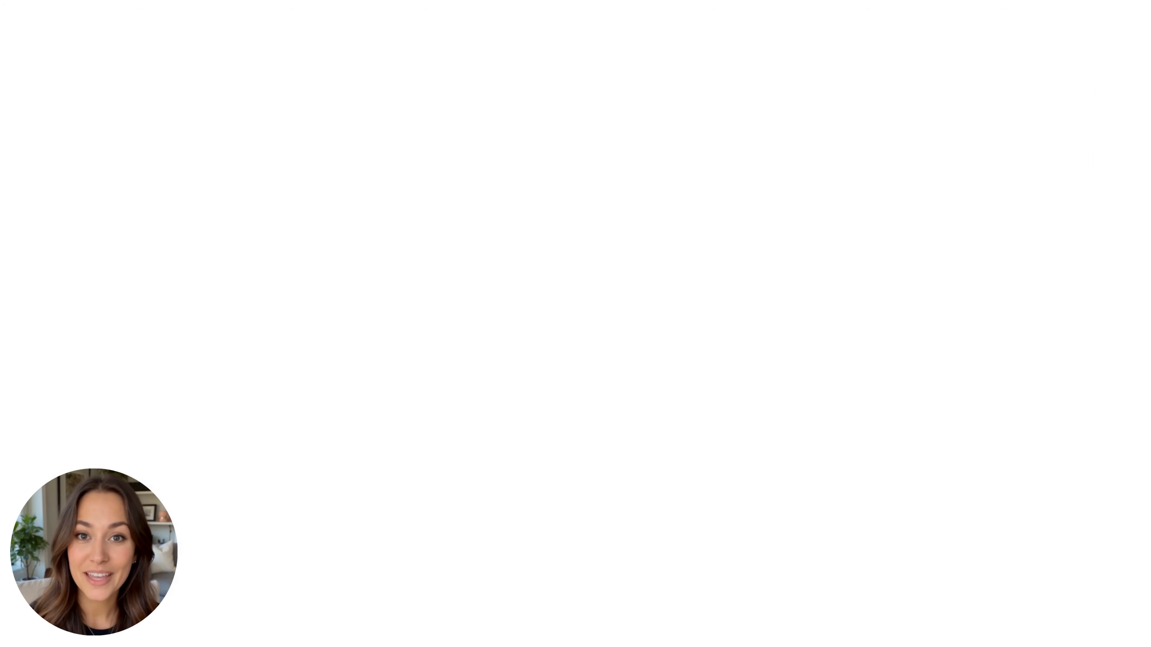
Step: Store the chosen purpose in a new variable named purpose
left_click(986, 321)
type("purpose")
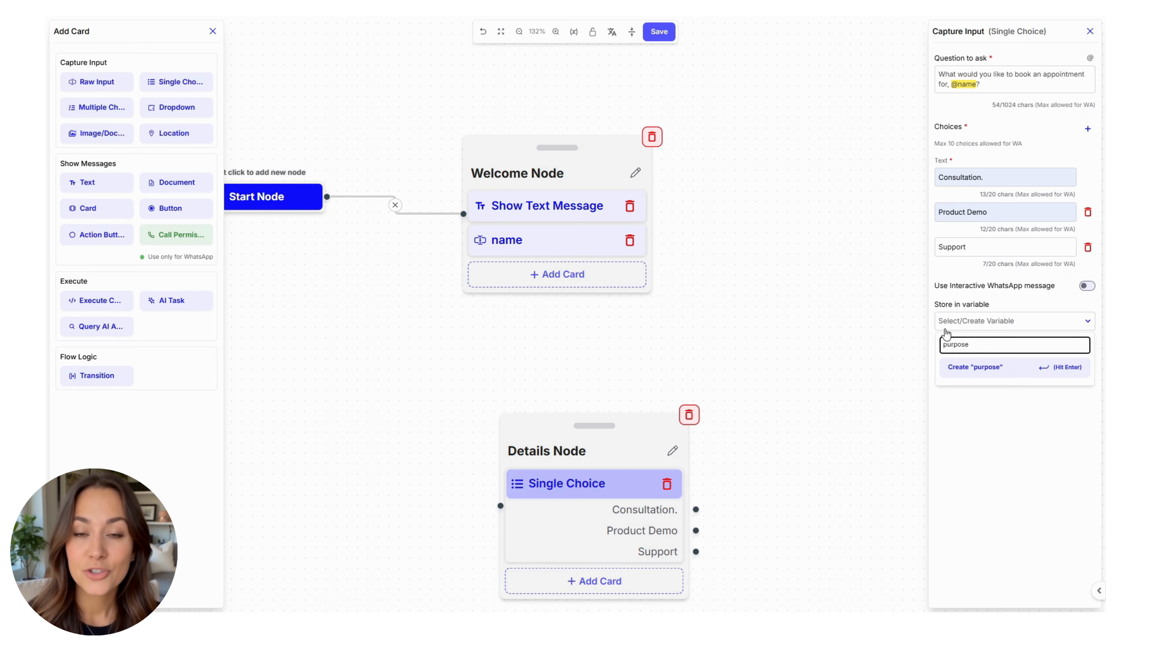
left_click(977, 368)
scroll(595, 358, "down", 5)
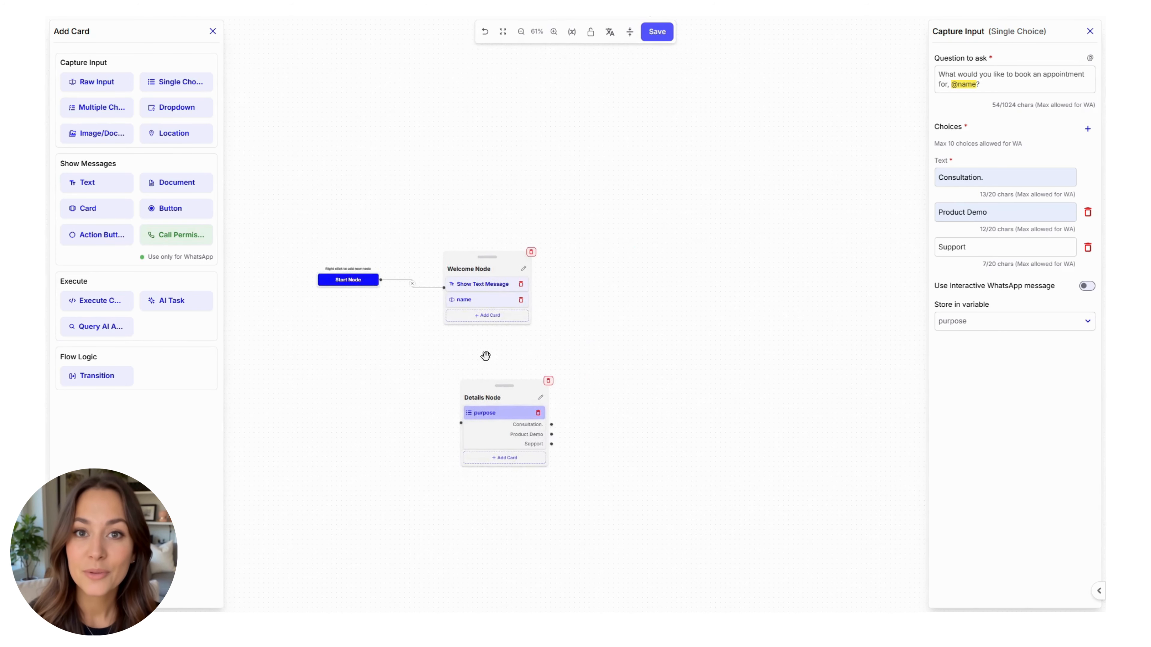
Step: Move the Details Node to the right of the Welcome Node
left_click_drag(506, 386, 660, 240)
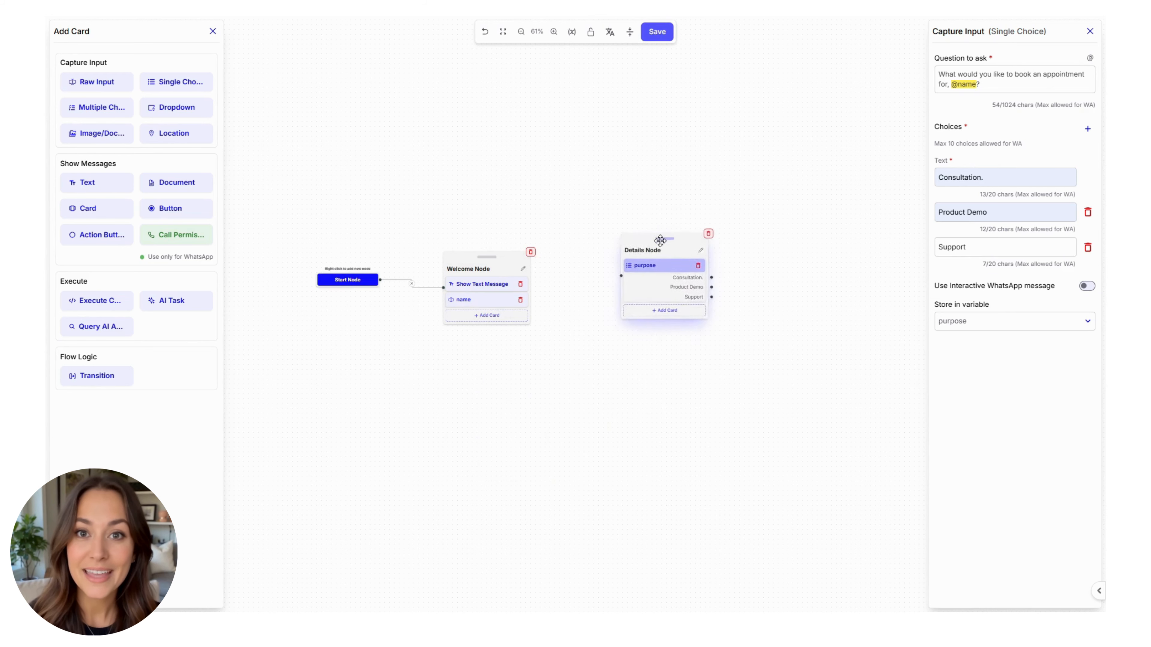
scroll(553, 313, "up", 4)
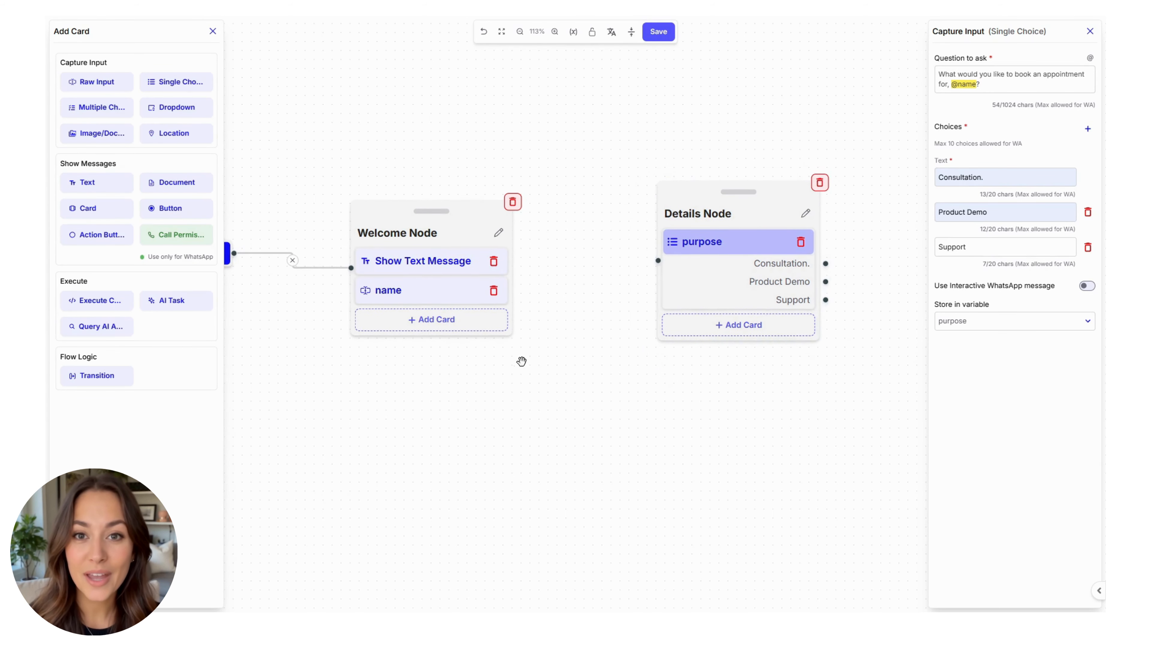
left_click_drag(521, 362, 540, 359)
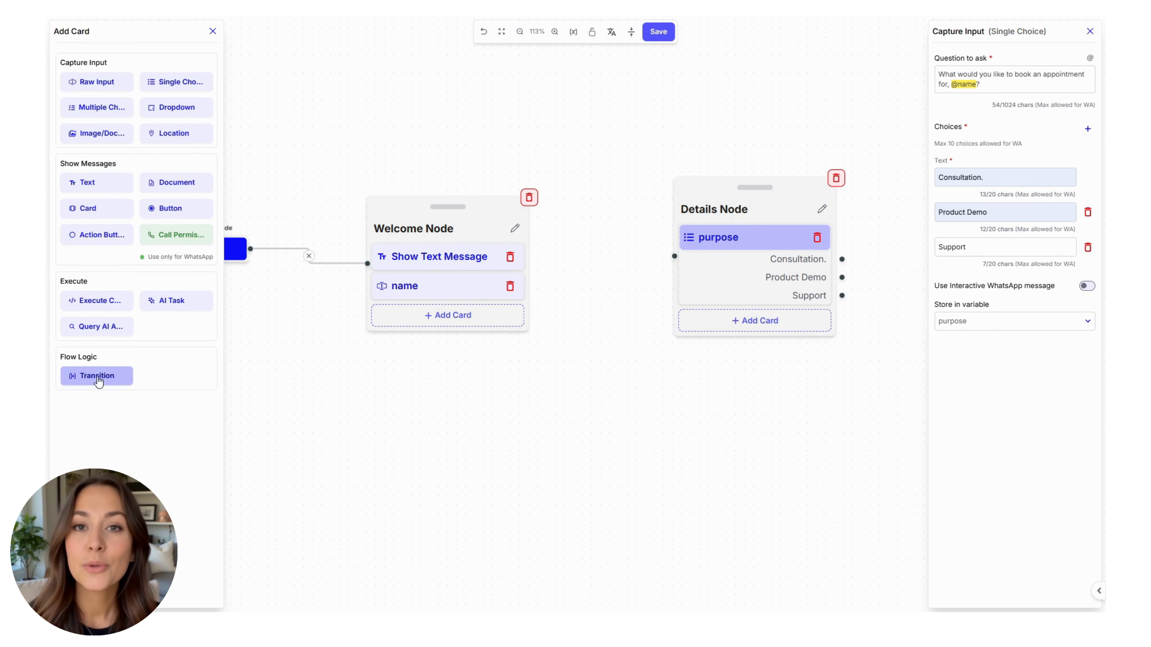
Step: Add a Transition card (condition True) to the Welcome Node, connected to the Details Node
left_click(421, 328)
left_click(97, 376)
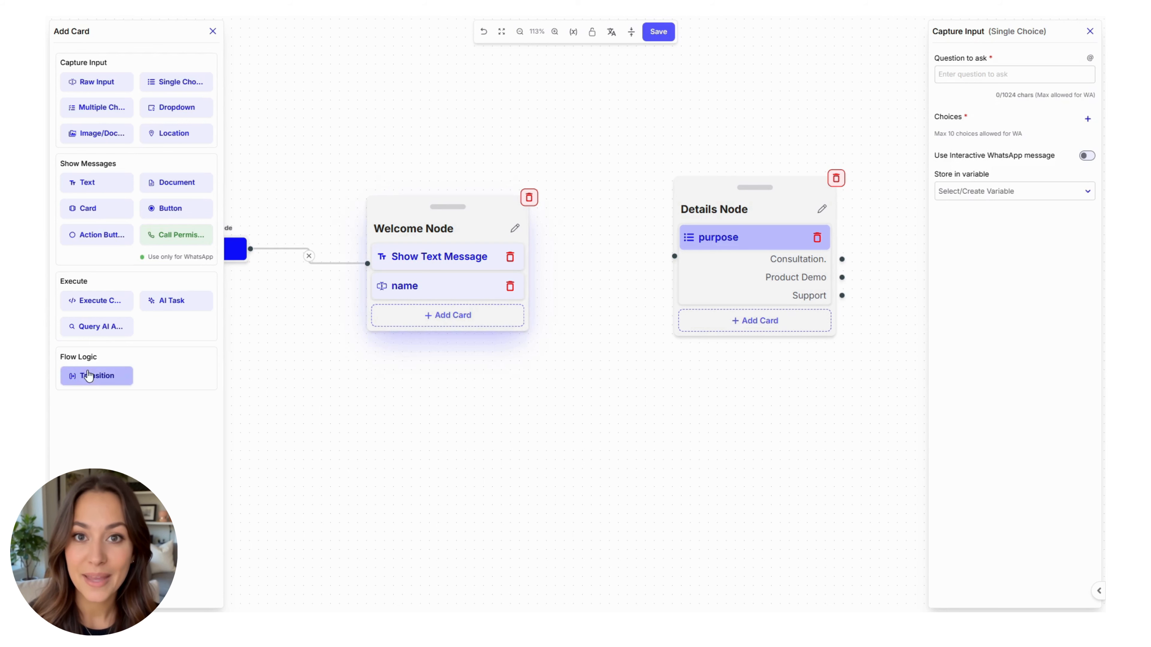
left_click(441, 321)
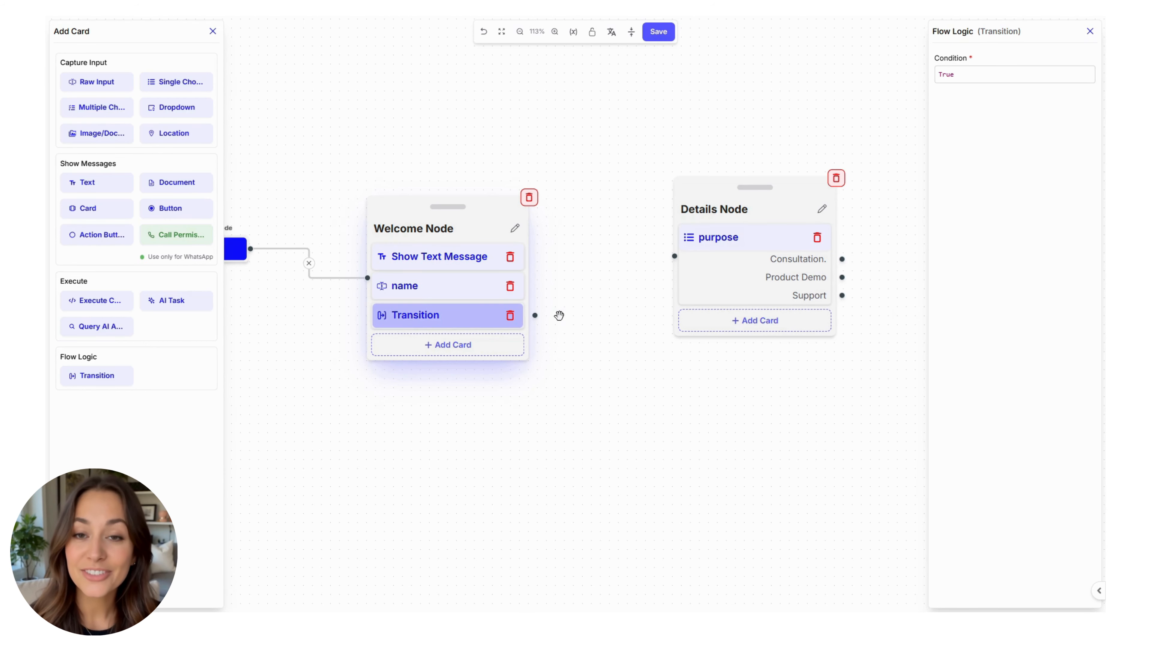
left_click_drag(535, 315, 667, 252)
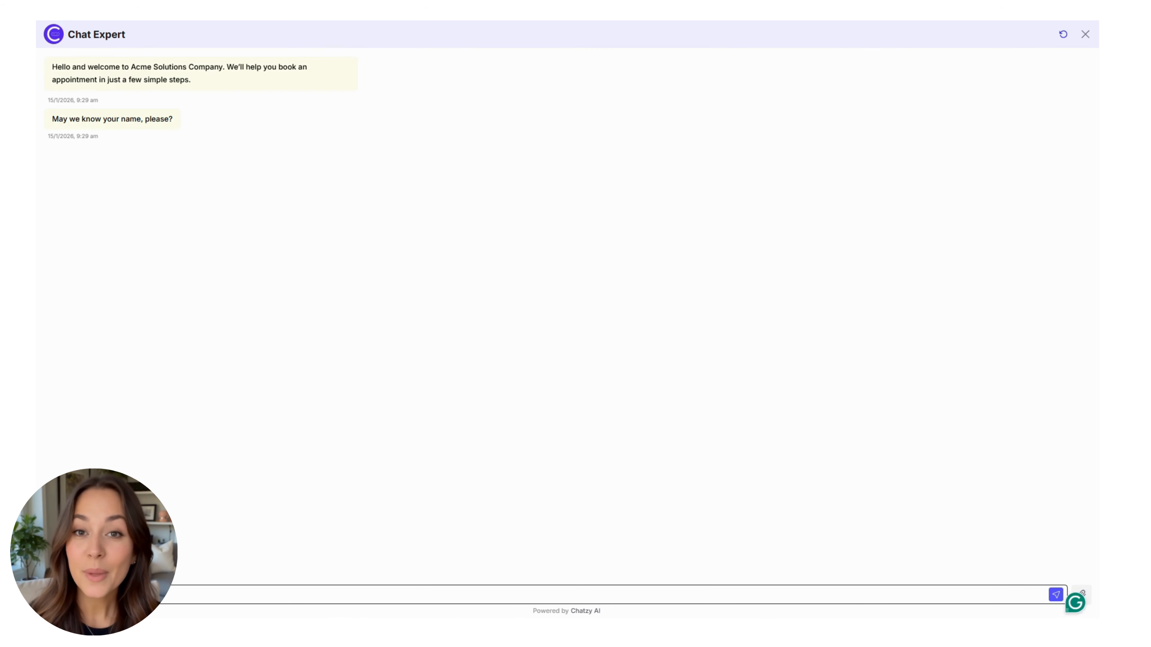
Step: Answer the test chat's name question with a test name
type("Ava")
key("Return")
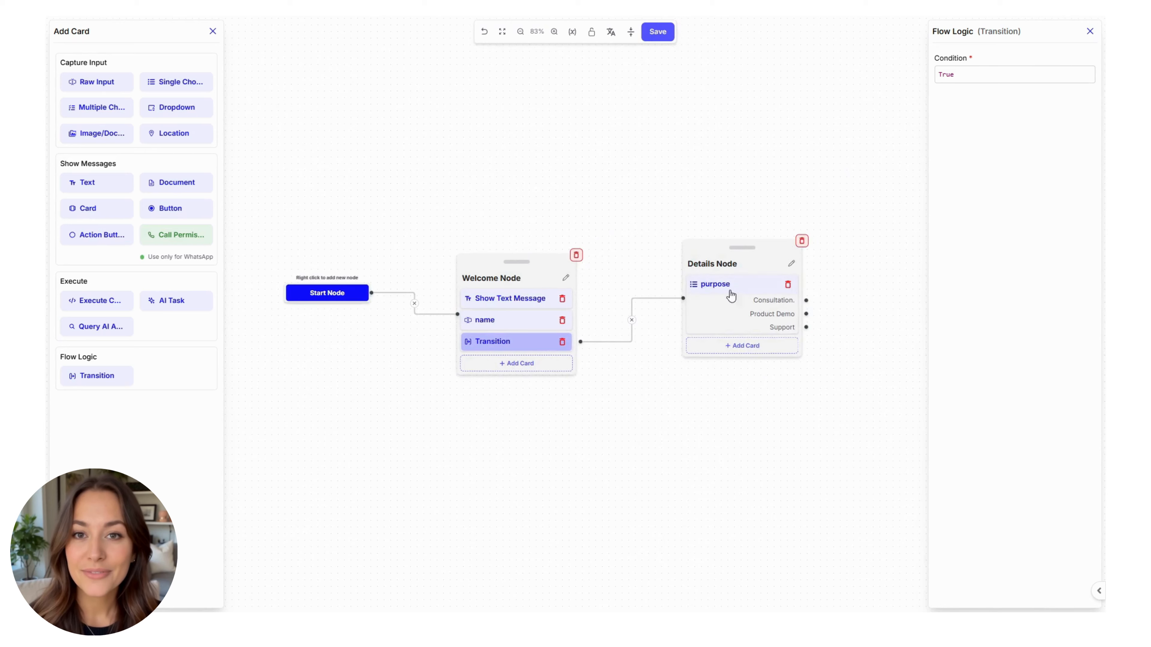
Step: Add a preferred-date question to the Details Node, AI off, validated as DD/MM/YYYY, stored in date
left_click_drag(735, 407, 560, 362)
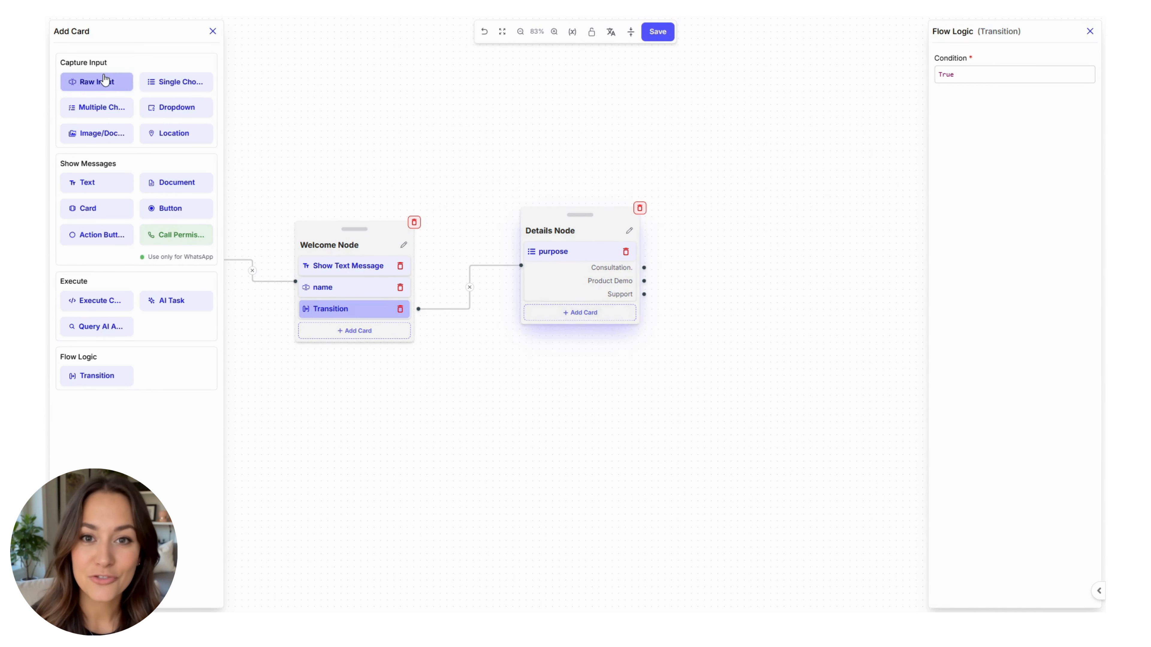
left_click(104, 80)
left_click(1024, 75)
type("Please enter your preferred appointment date.")
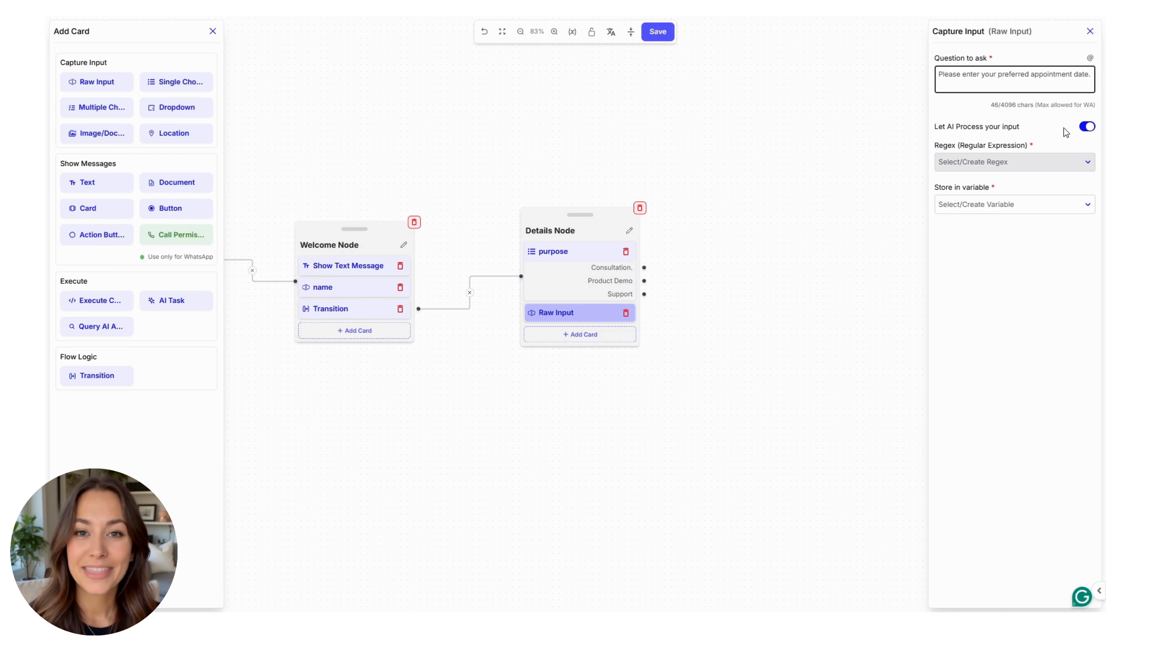
left_click(1087, 129)
left_click(1009, 163)
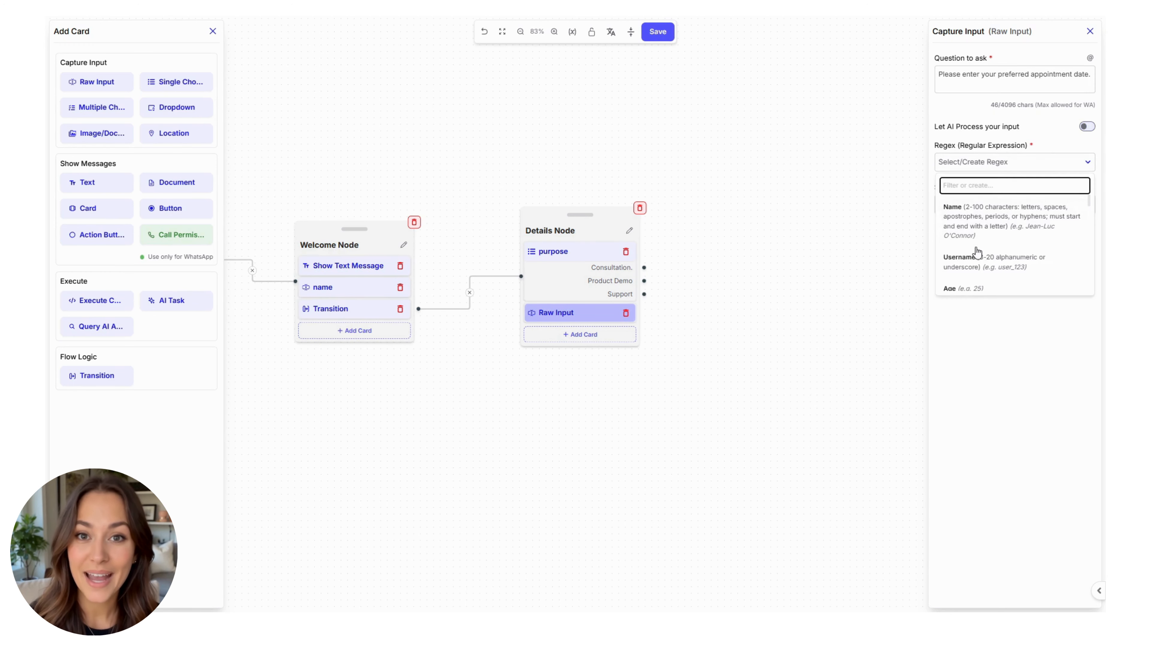
left_click(992, 257)
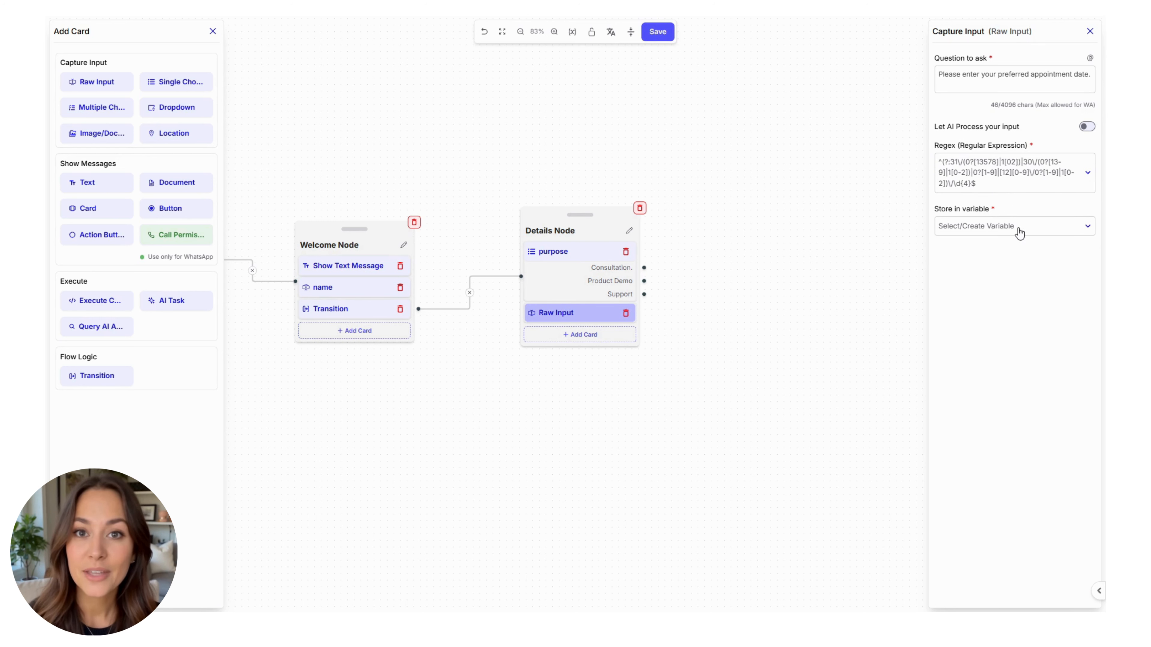
left_click(1019, 233)
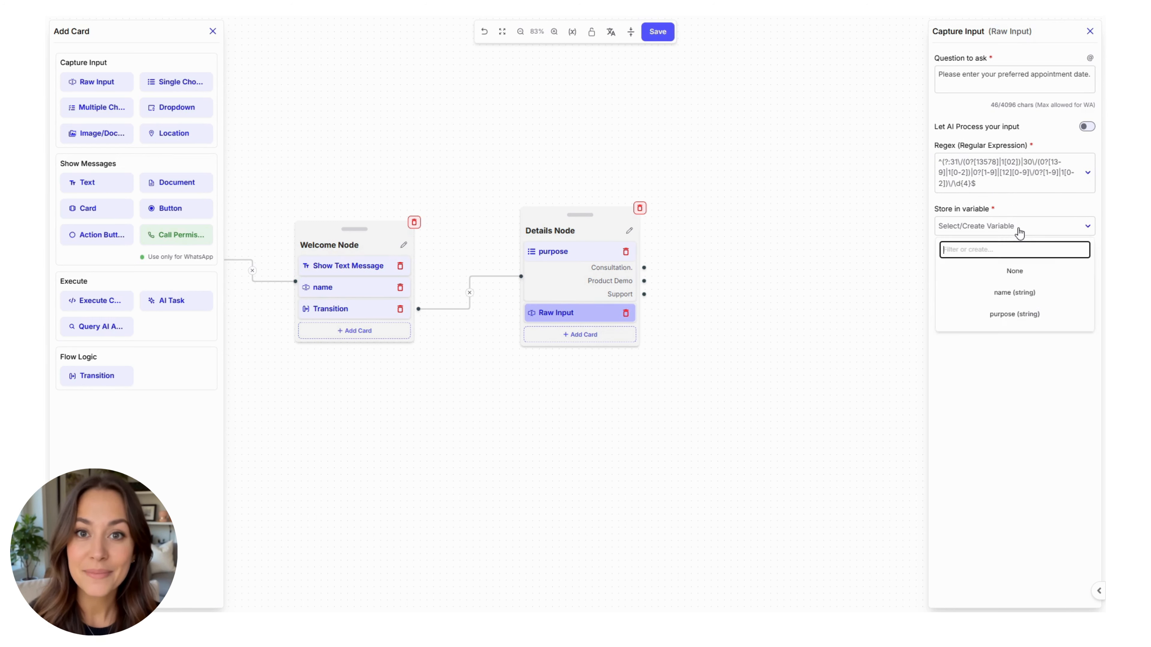
type("date")
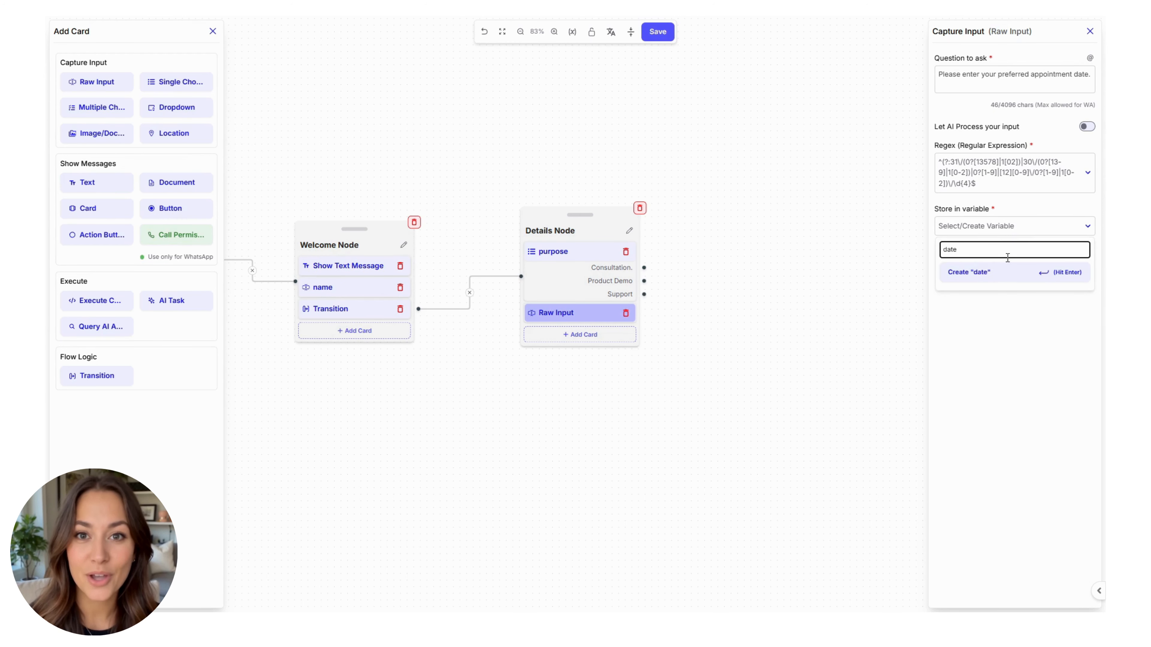
left_click(997, 271)
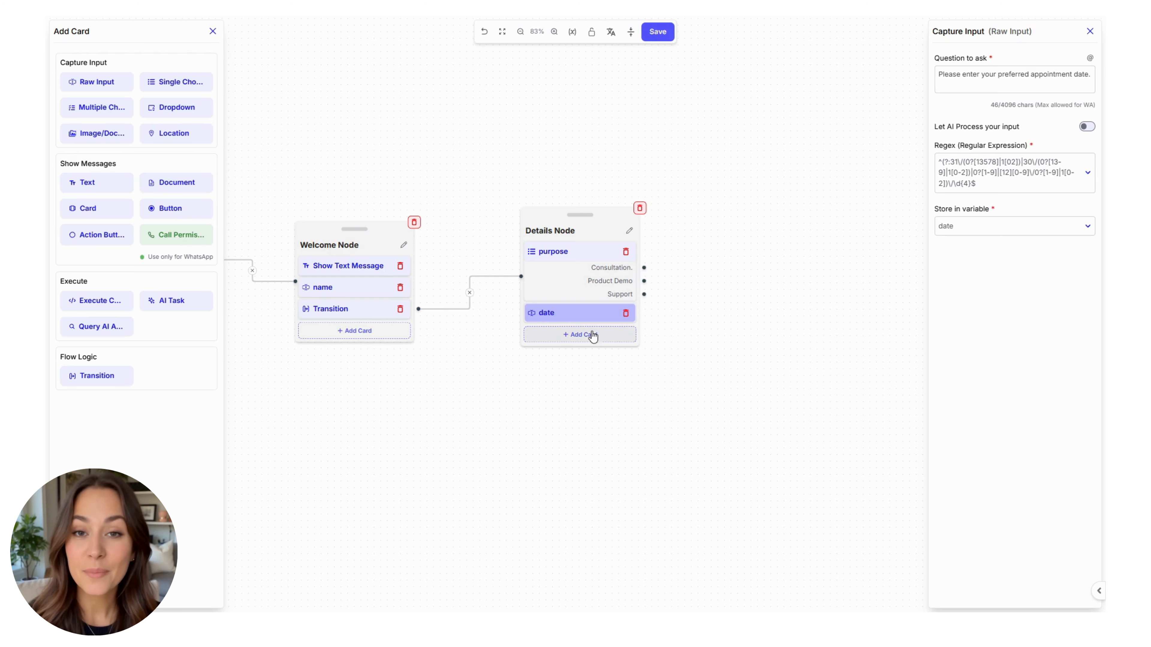
left_click(589, 335)
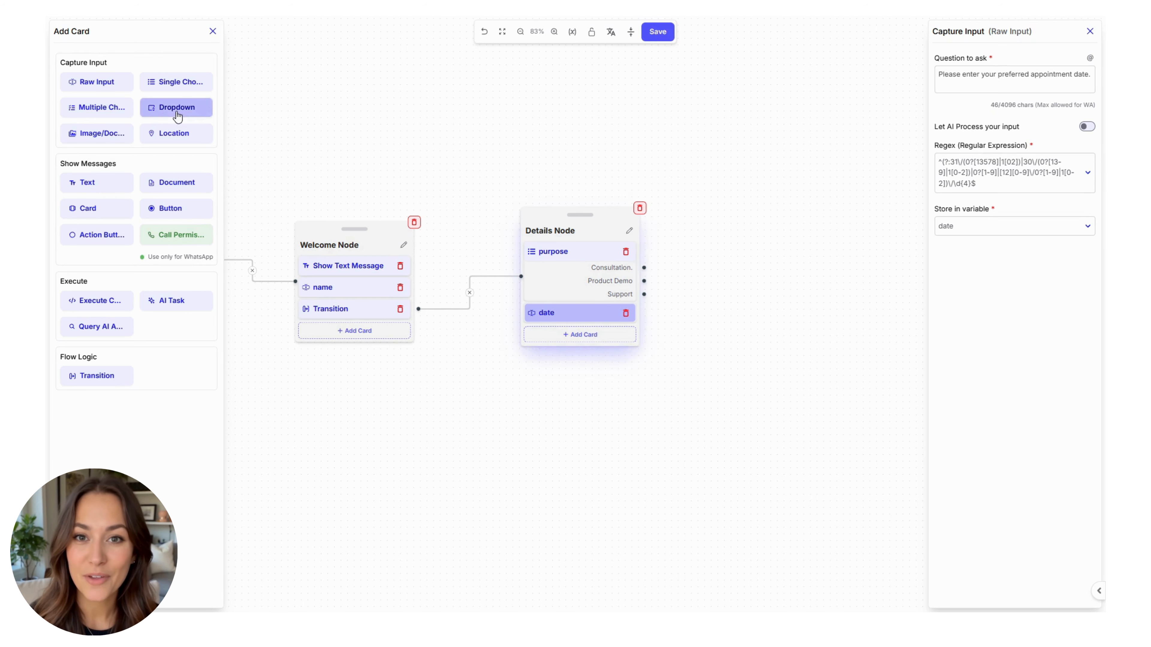
Step: Add a Dropdown asking 'Please select a preferred time slot.' with slots 10:00 to 10:30 through 11:30 to 12:00
left_click(176, 107)
left_click(1025, 71)
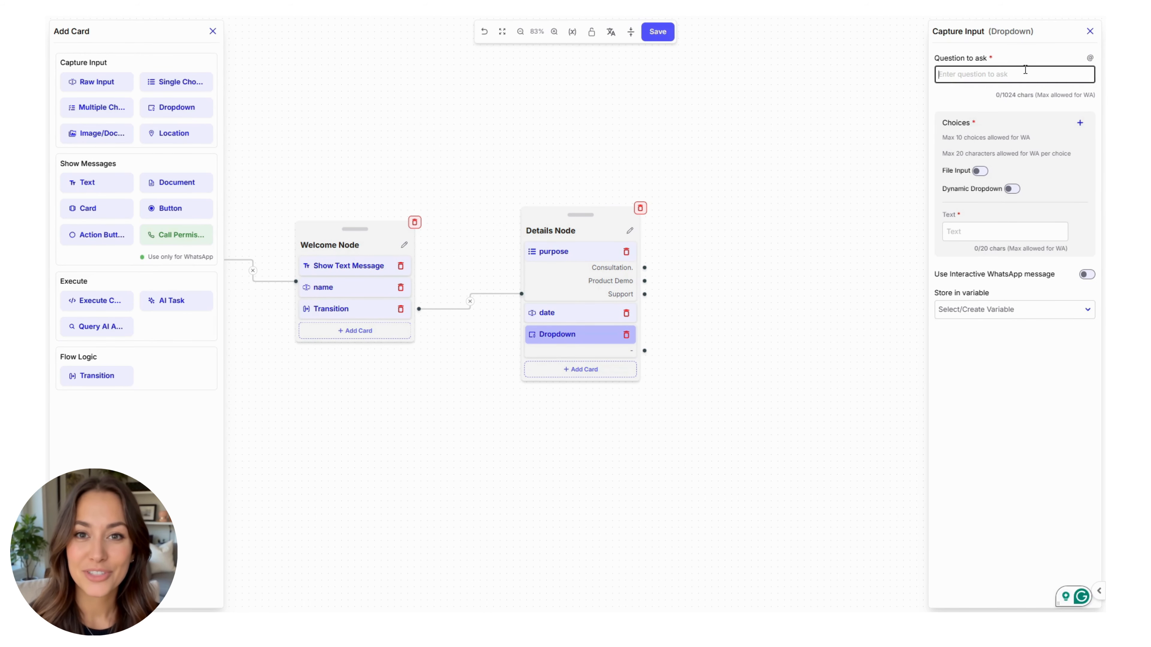
type("Please select a preferred time slot.")
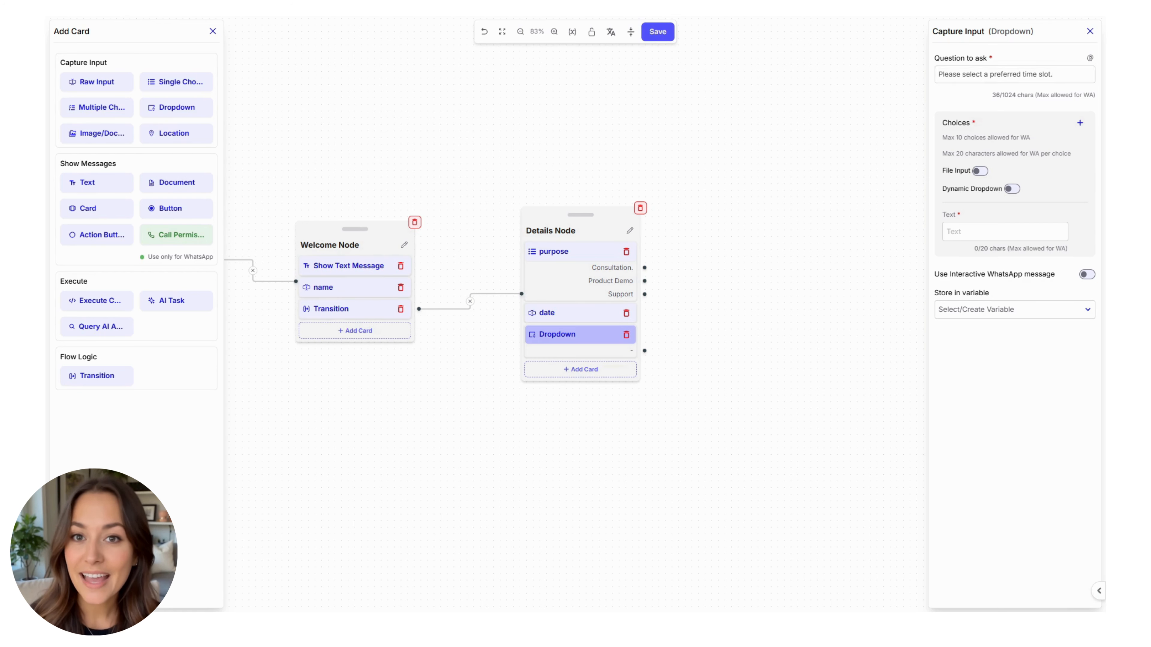
left_click(991, 232)
type("10:00 to 10:30")
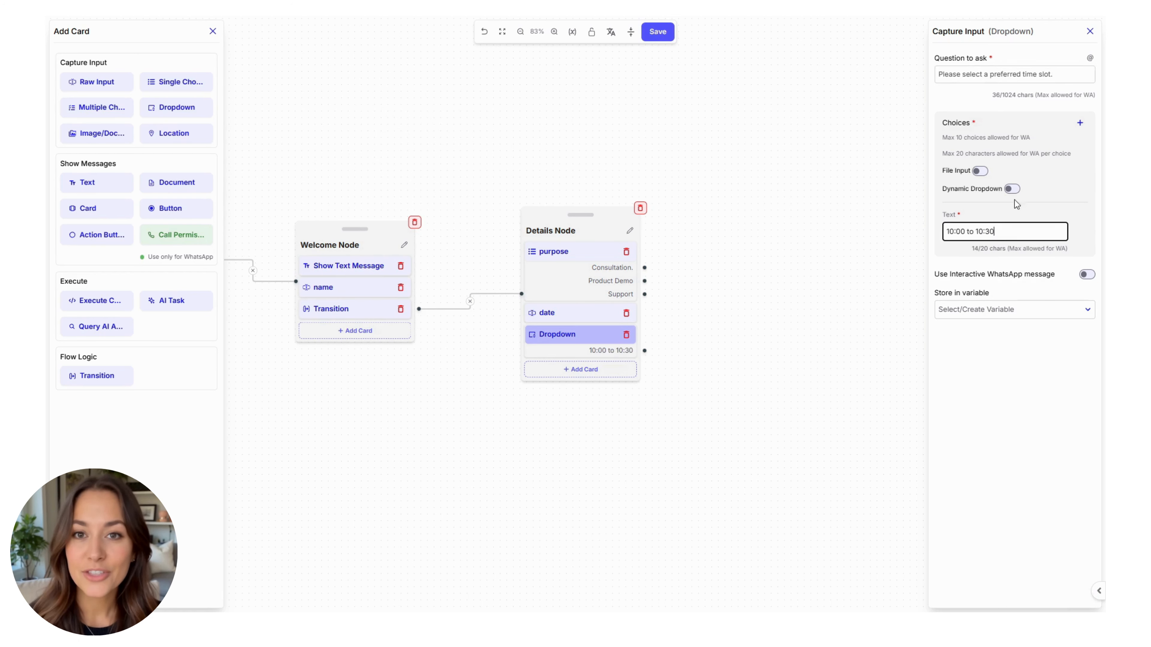
left_click(1080, 122)
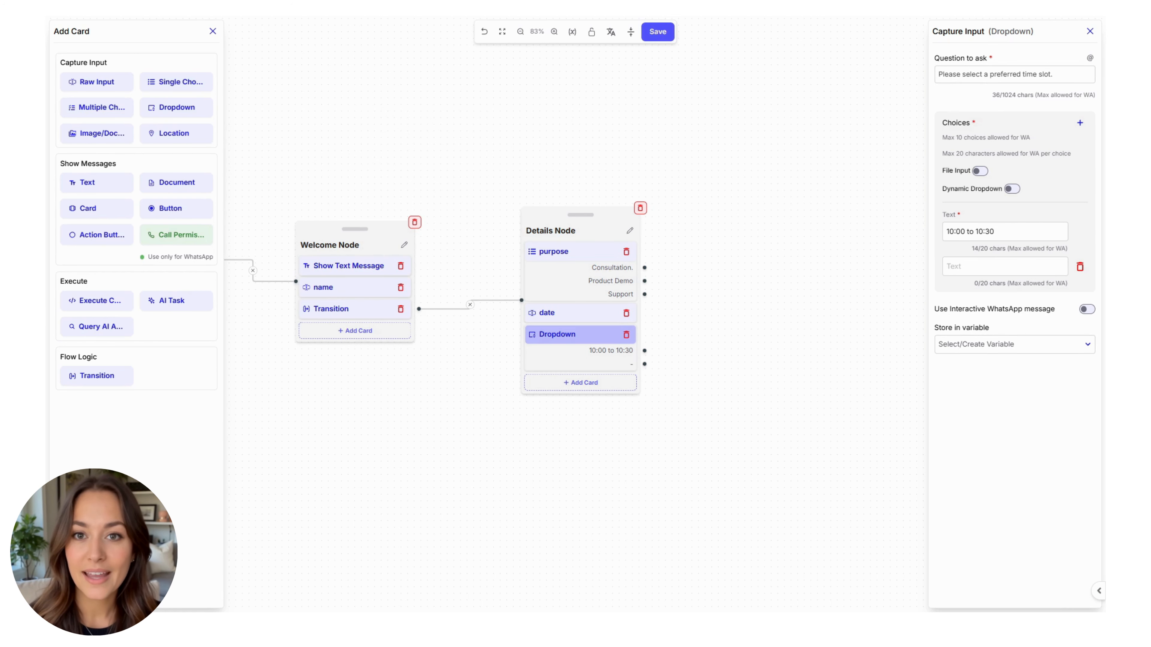
left_click(997, 266)
type("10:30 to 11:00")
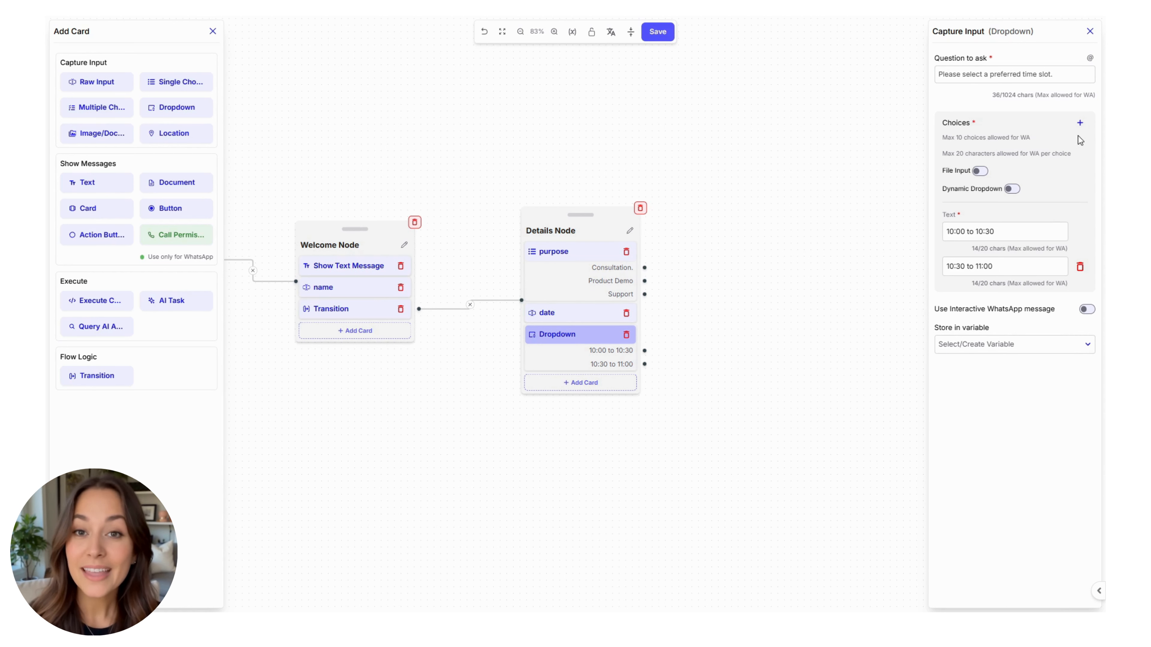
left_click(1080, 122)
type("11:00 to 11:30")
left_click(1079, 122)
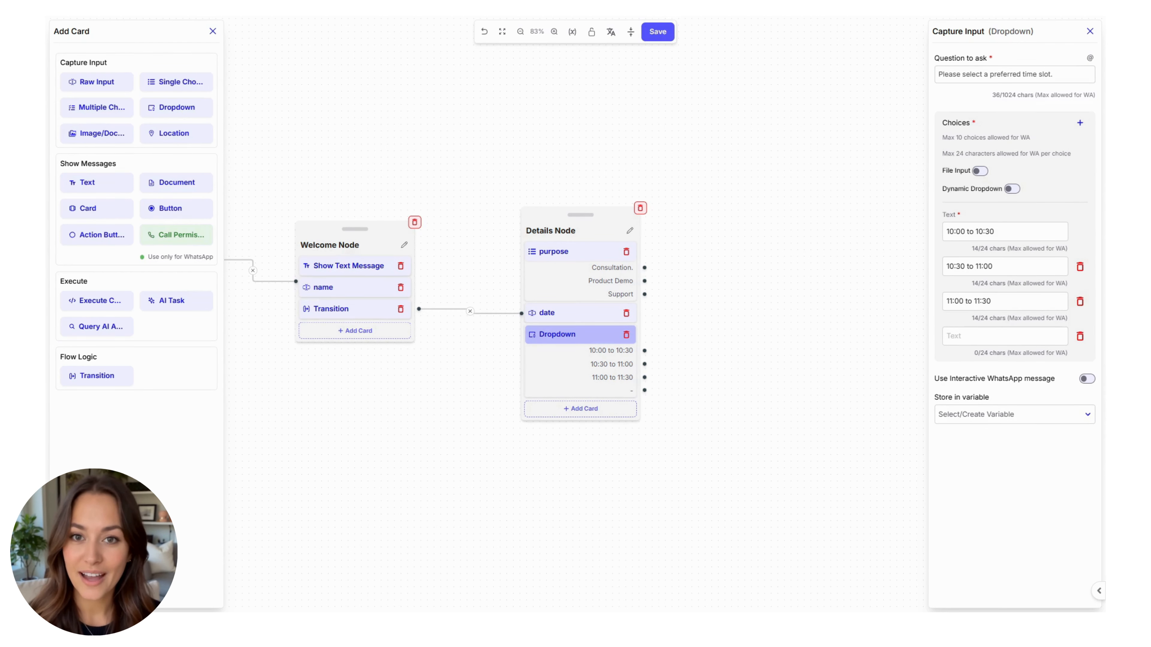
type("11:30 to 12:00")
Step: Store the selected time slot in a new variable named slot
left_click(976, 416)
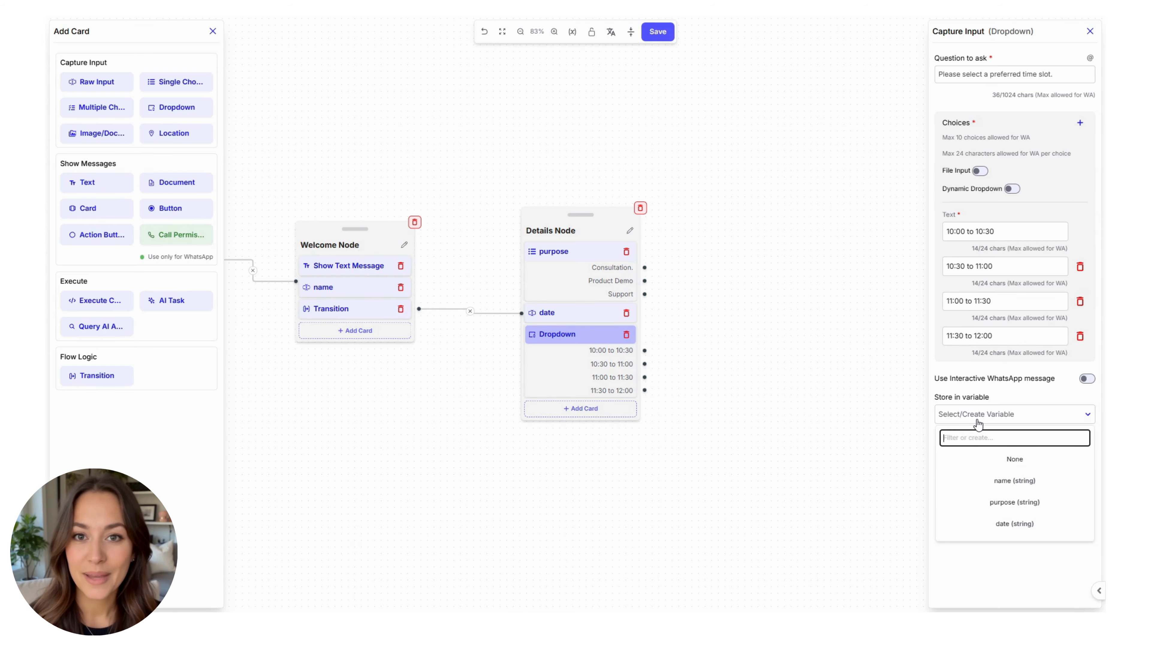
type("slot")
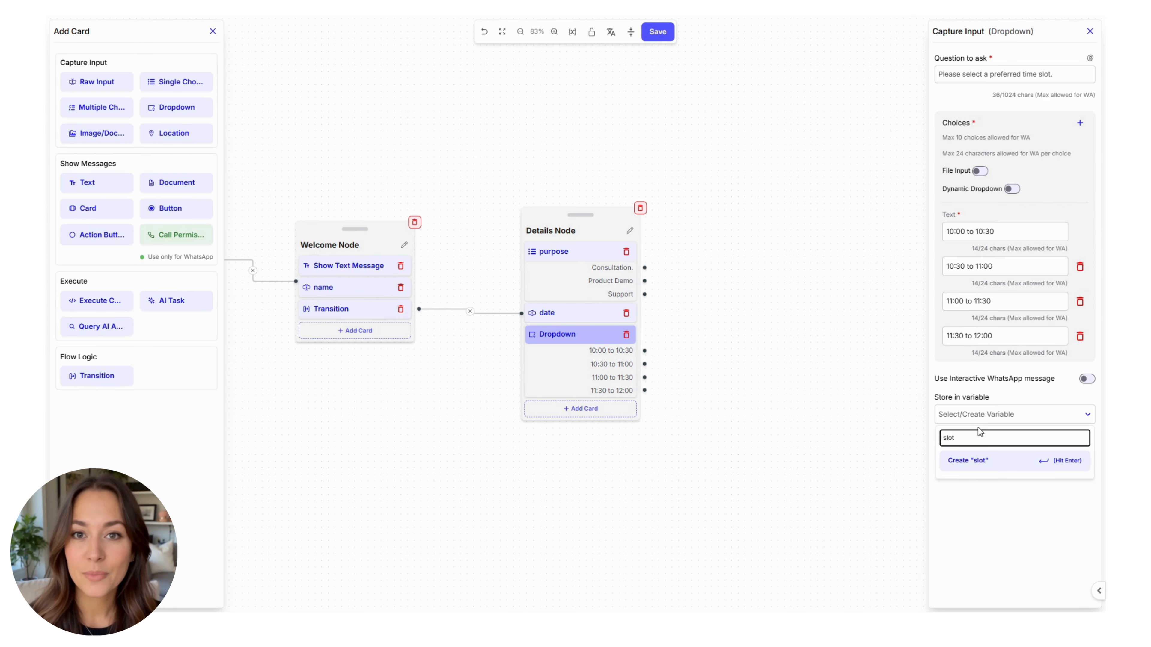
left_click(972, 461)
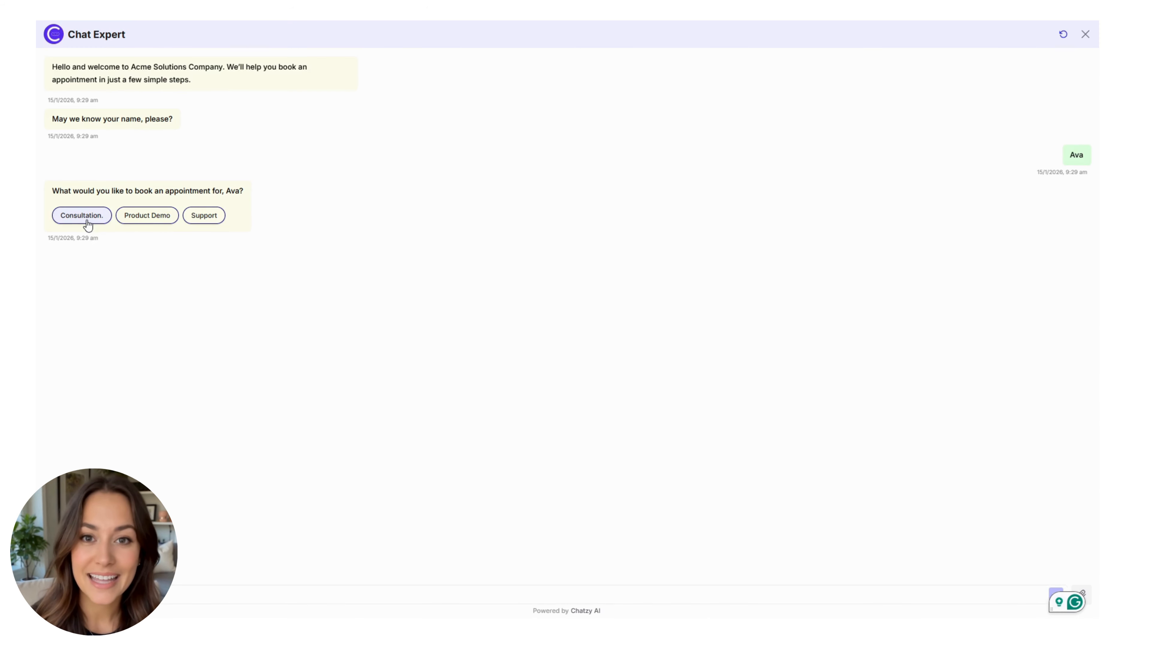
Step: In the test chat, pick Consultation and submit 11/01/2026 after the first date entry is rejected
left_click(87, 225)
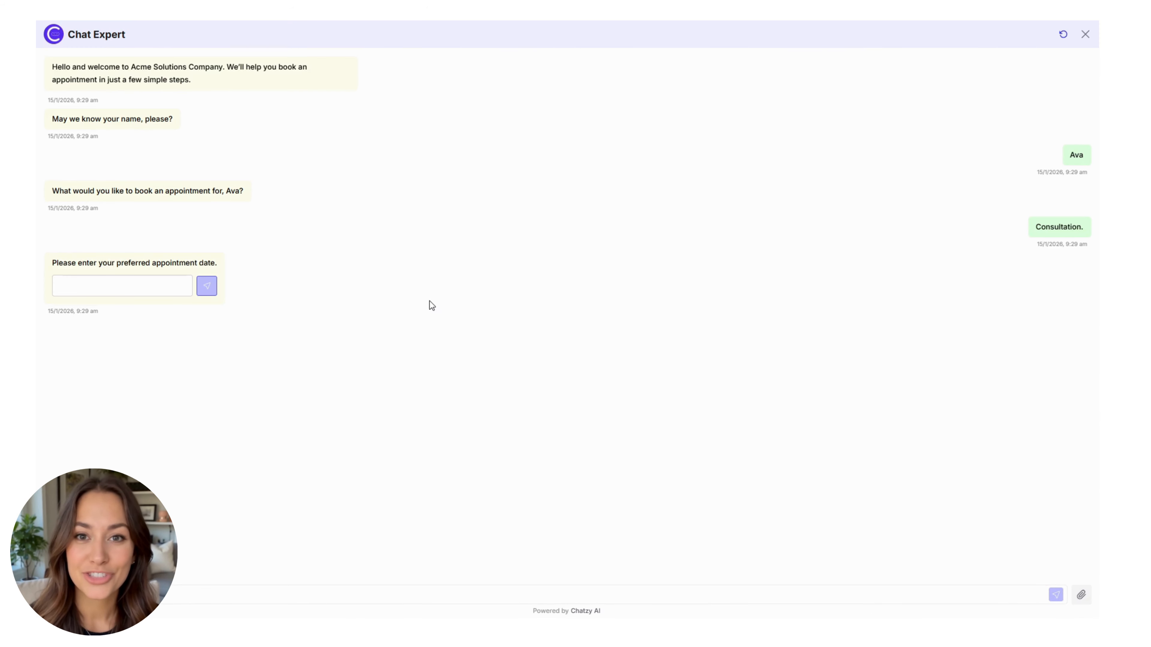
left_click(162, 280)
type("11 jan 2026")
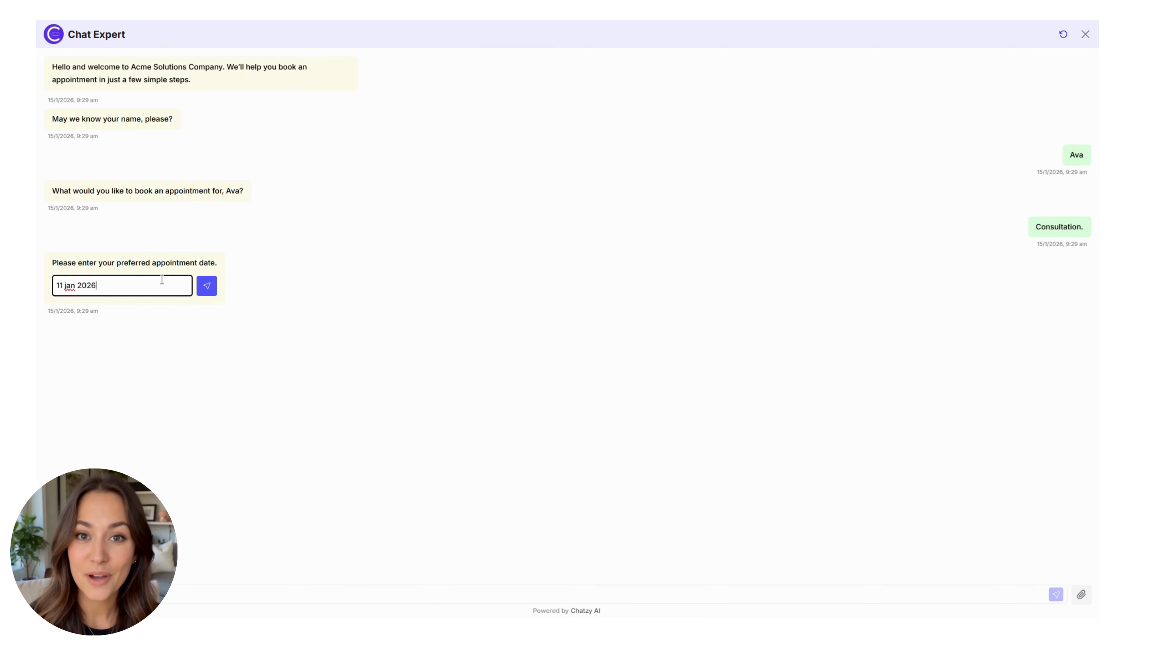
key("Return")
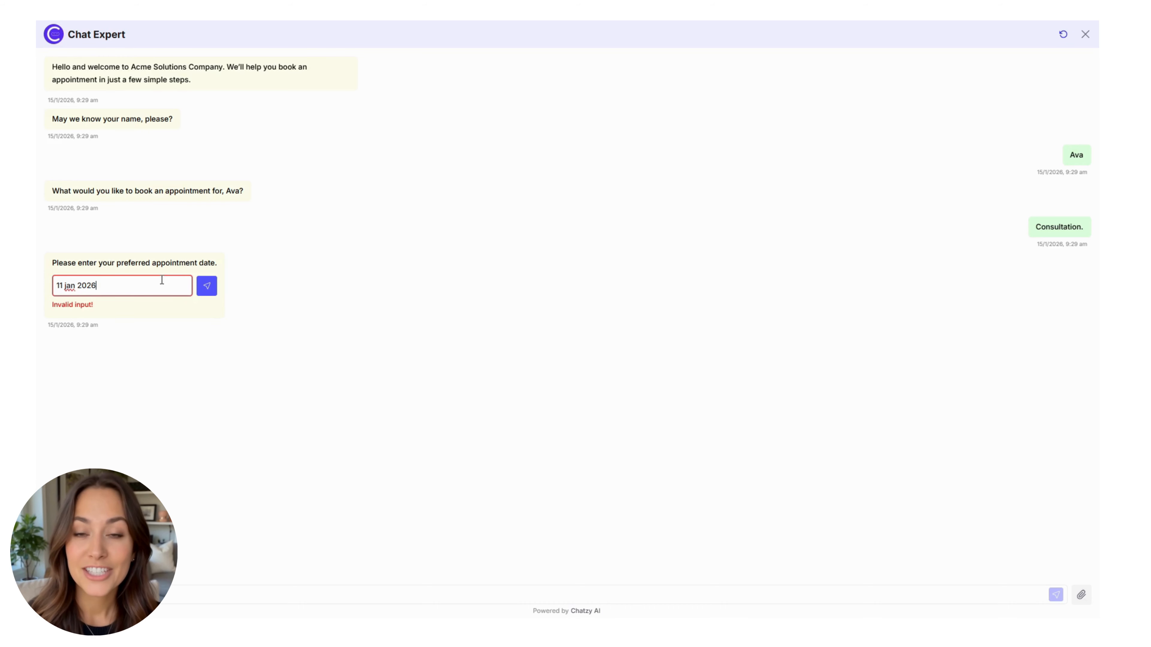
key("ctrl+shift+Left")
key("ctrl+shift+Left")
key("ctrl+shift+Left")
type("11/01/")
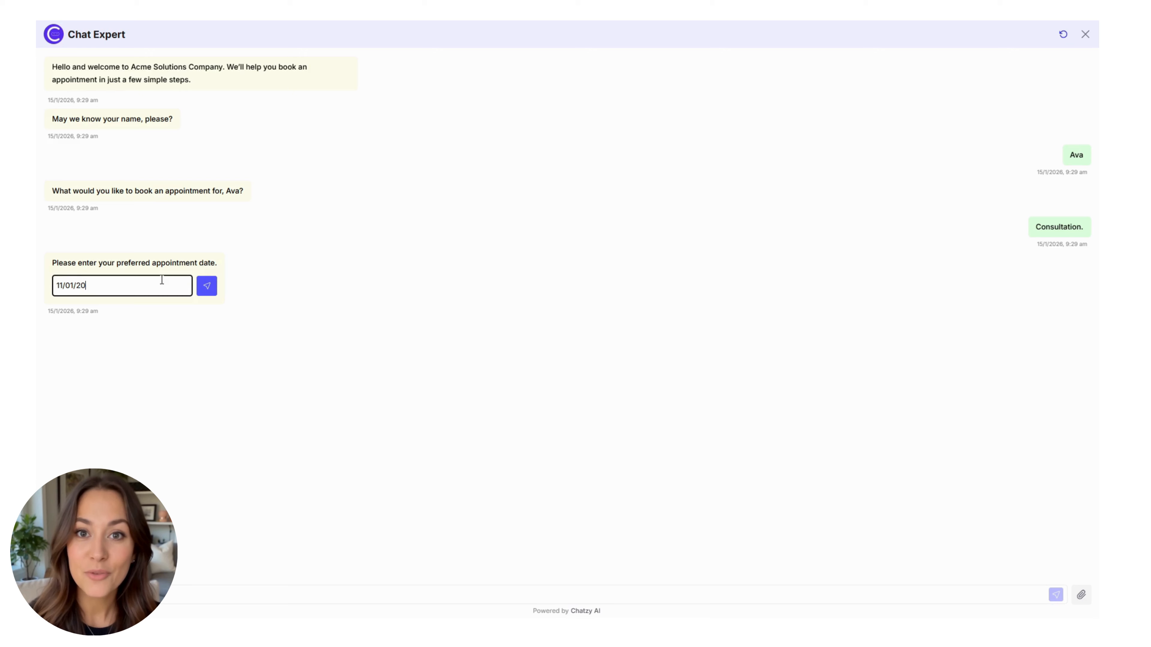
left_click(208, 281)
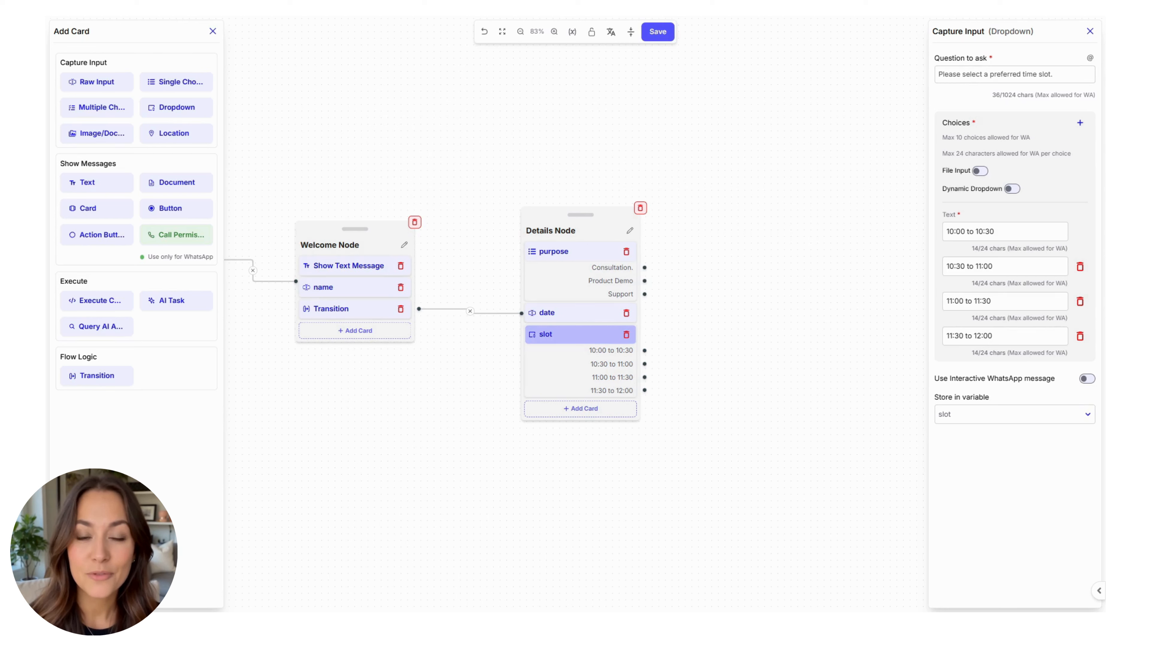
Step: Add a contact phone number question to the Details Node, validated as a 10-digit Indian phone number
left_click(605, 409)
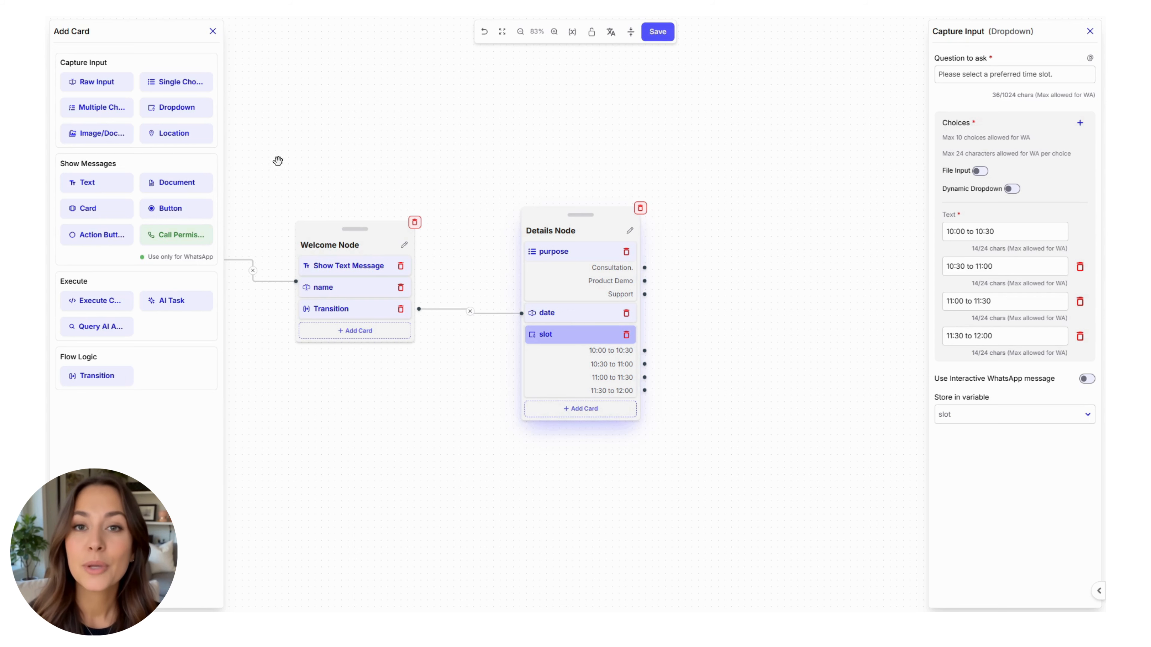
left_click(108, 83)
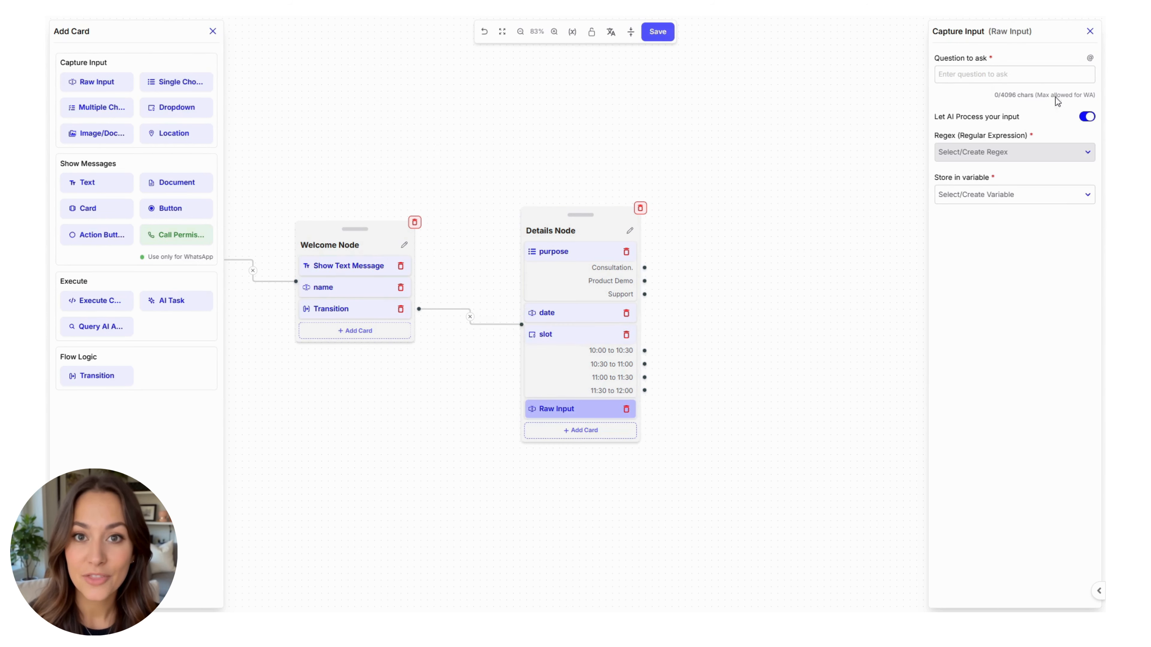
left_click(1041, 75)
type("Please enter your contact phone number.")
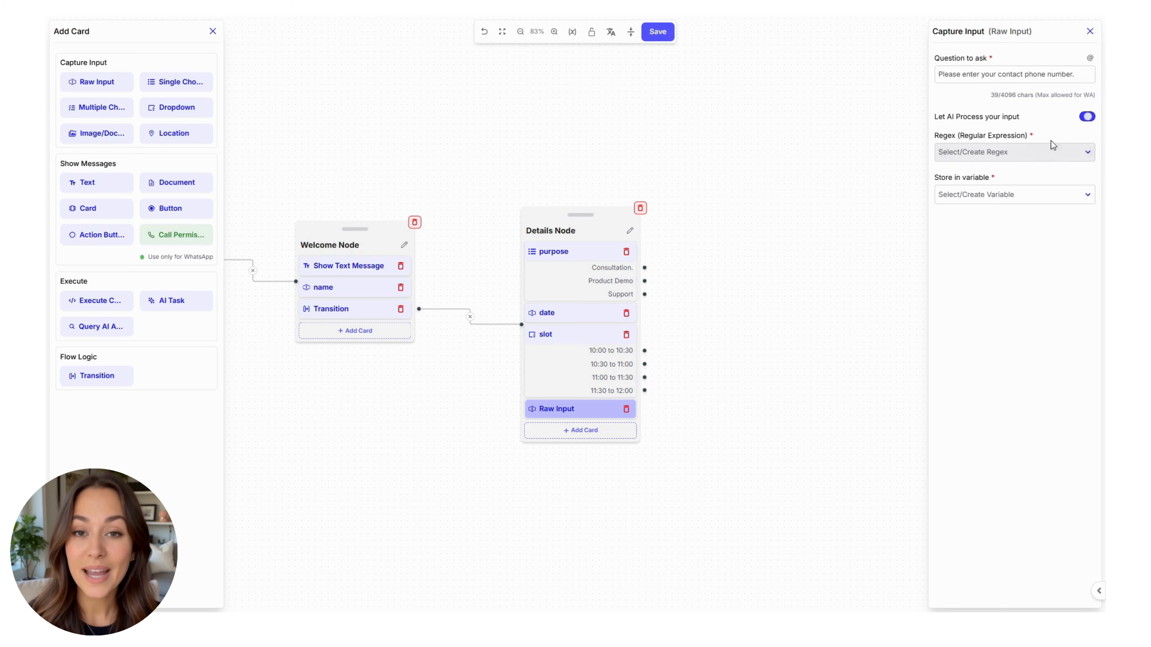
left_click(1041, 153)
scroll(1009, 226, "down", 3)
scroll(1008, 235, "down", 1)
left_click(1008, 212)
Step: Store the phone answer in a new phone variable and add an Execute Code card
left_click(1016, 200)
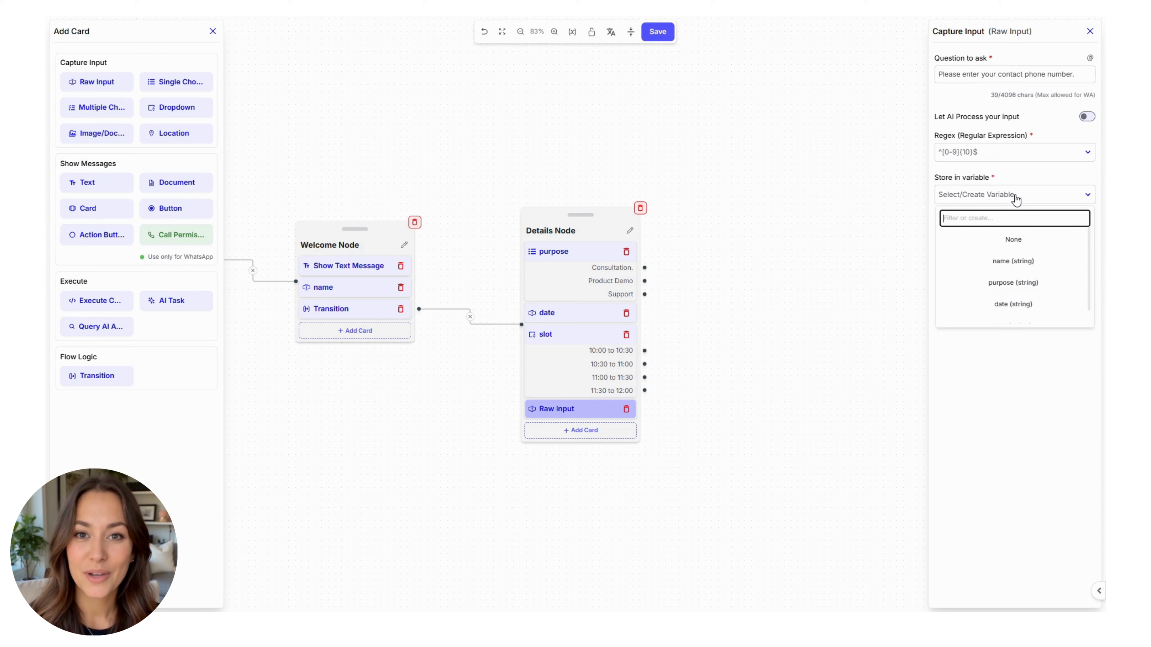
type("phone")
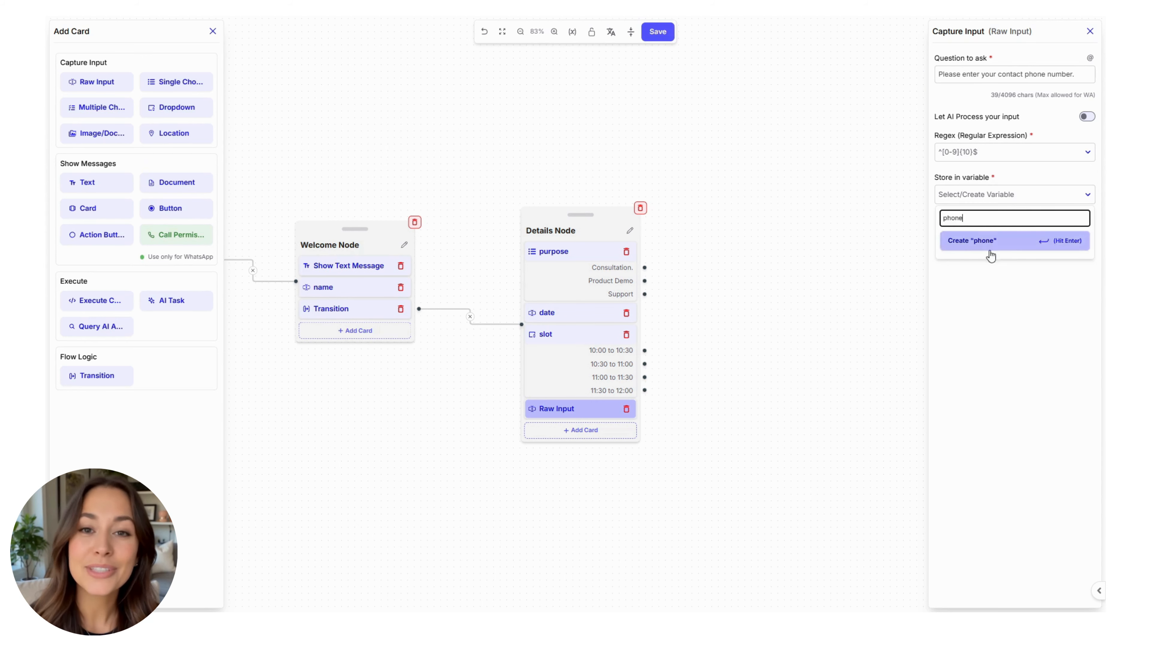
left_click(989, 242)
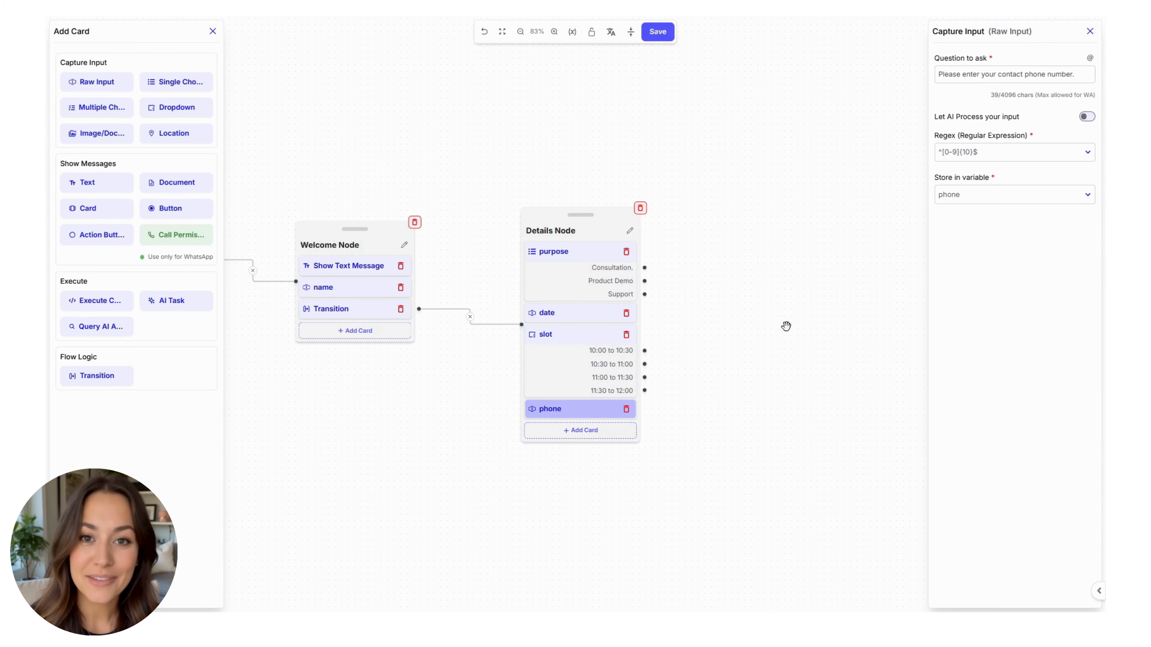
left_click(581, 436)
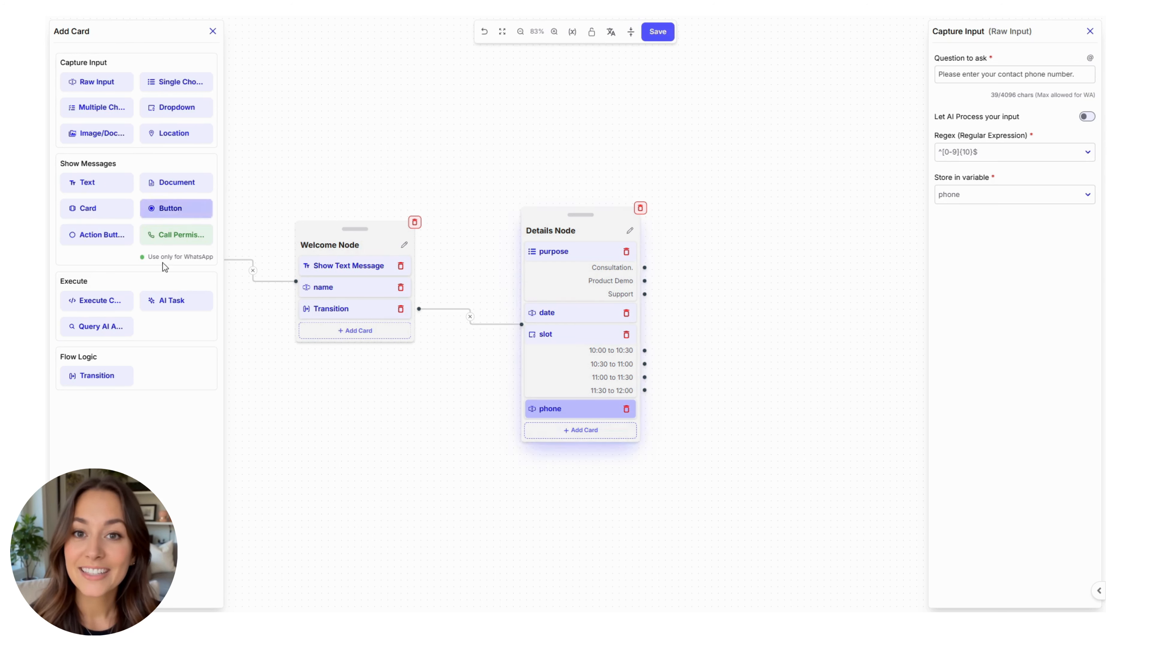
left_click(108, 308)
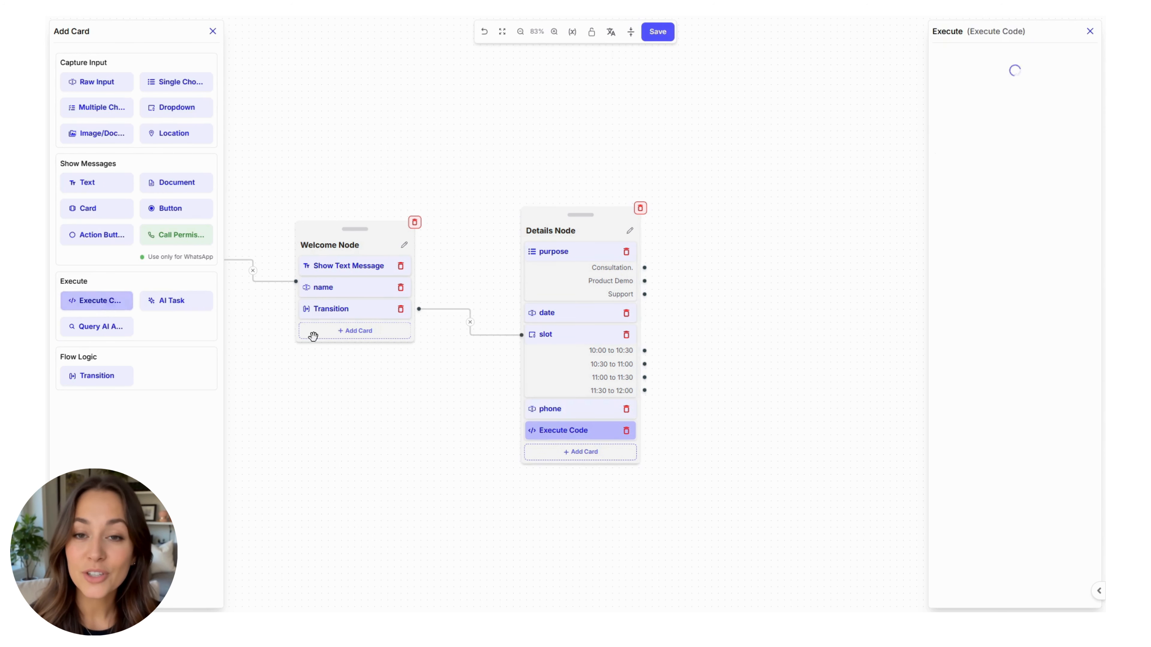
Step: Paste the httpx code posting name, phone, purpose, date and slot to the webhook into Execute Code
left_click(981, 78)
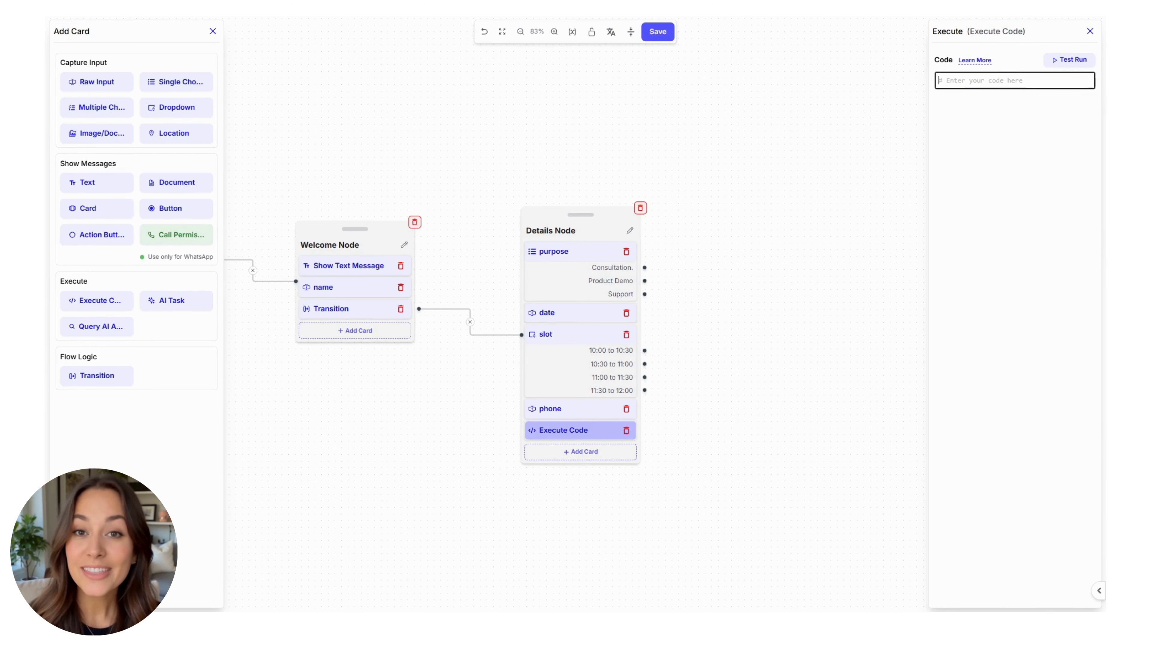
key("alt+Tab")
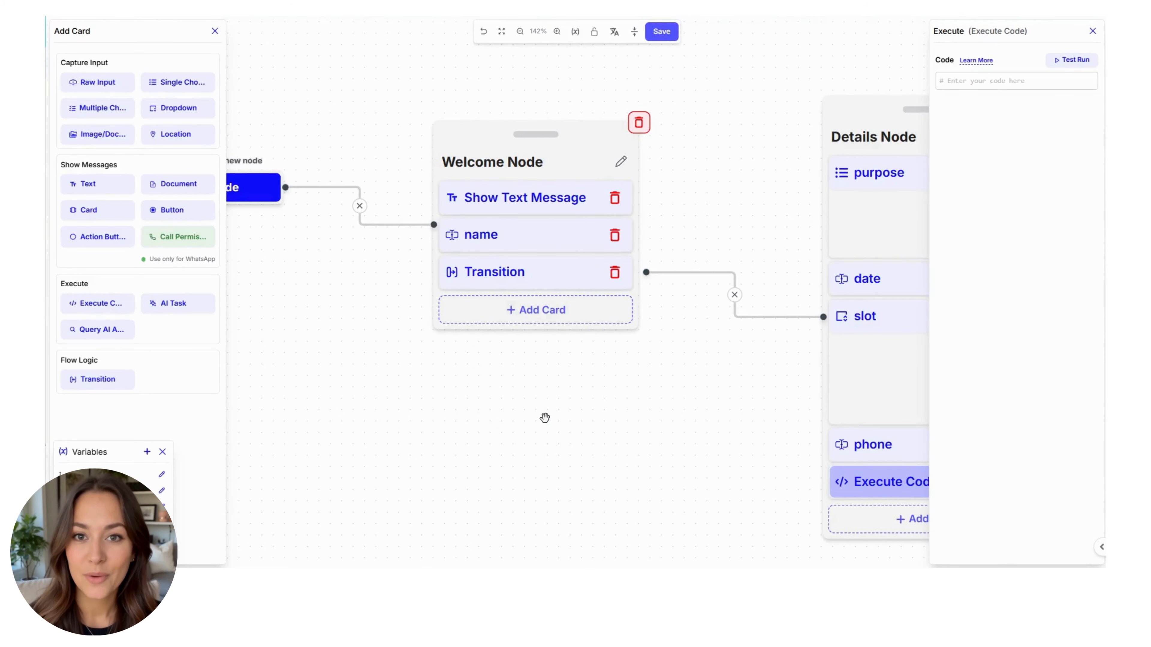
left_click(1002, 83)
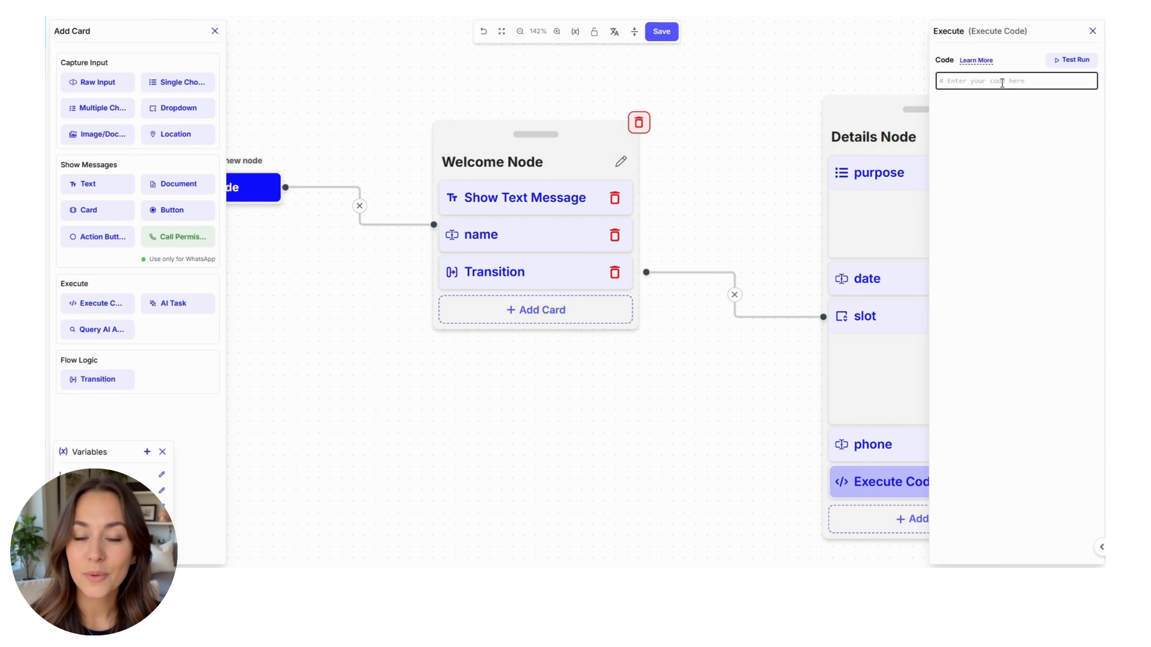
key("ctrl+v")
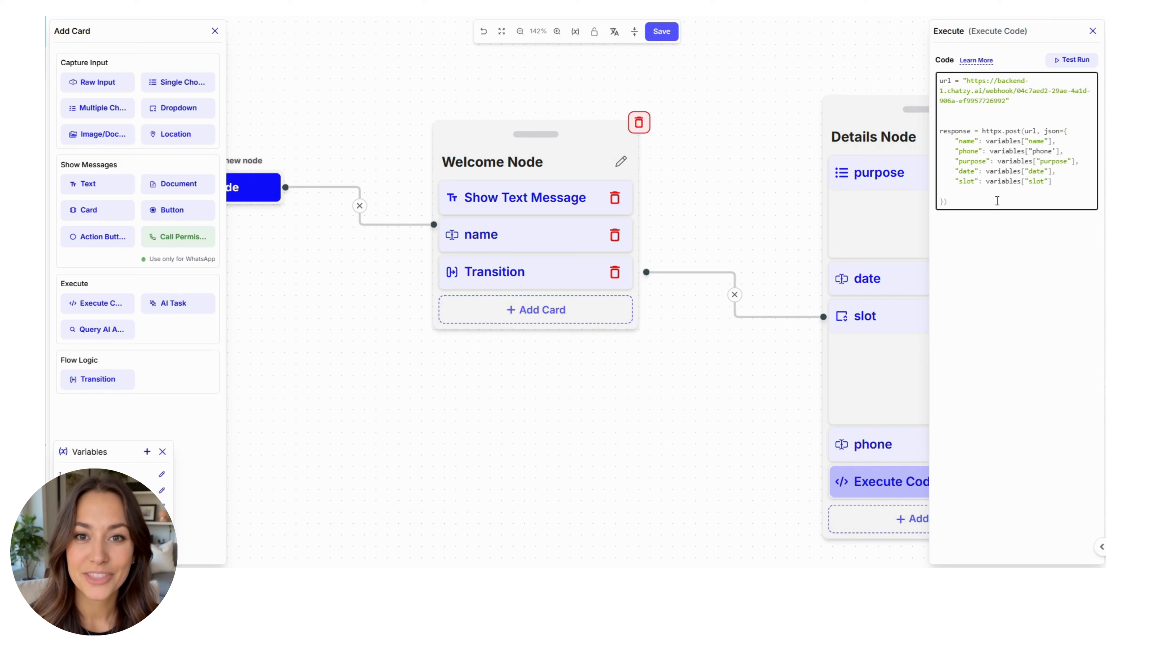
right_click(782, 204)
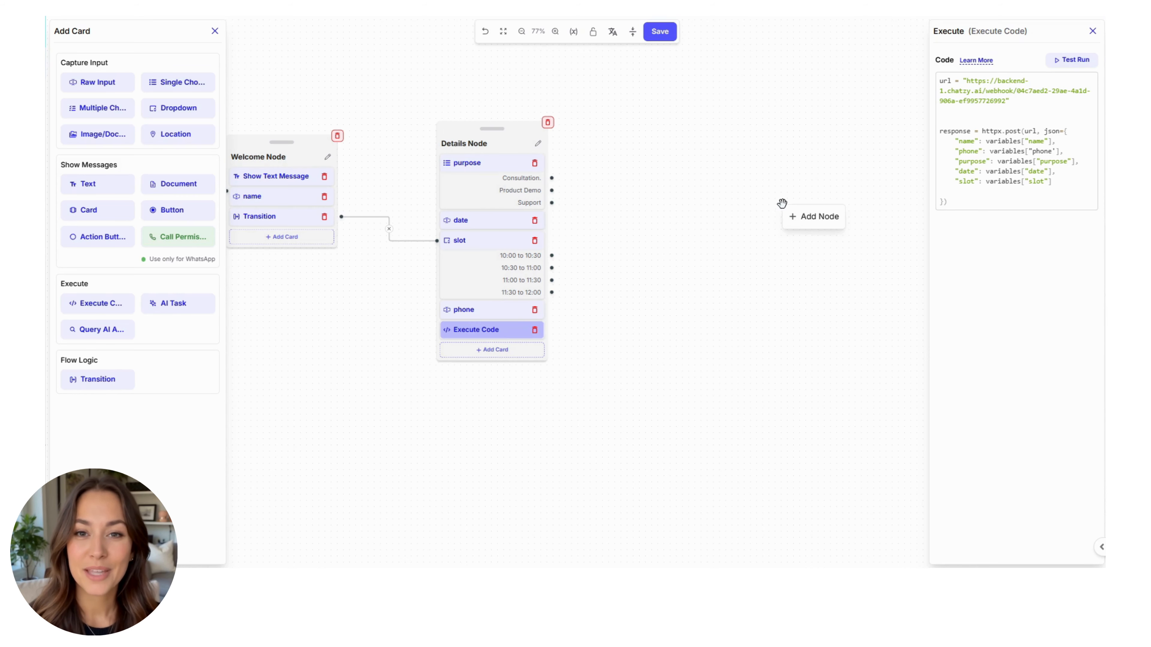
Step: Add Node 3 to the canvas and rename it 'Confirmation Node'
left_click(807, 214)
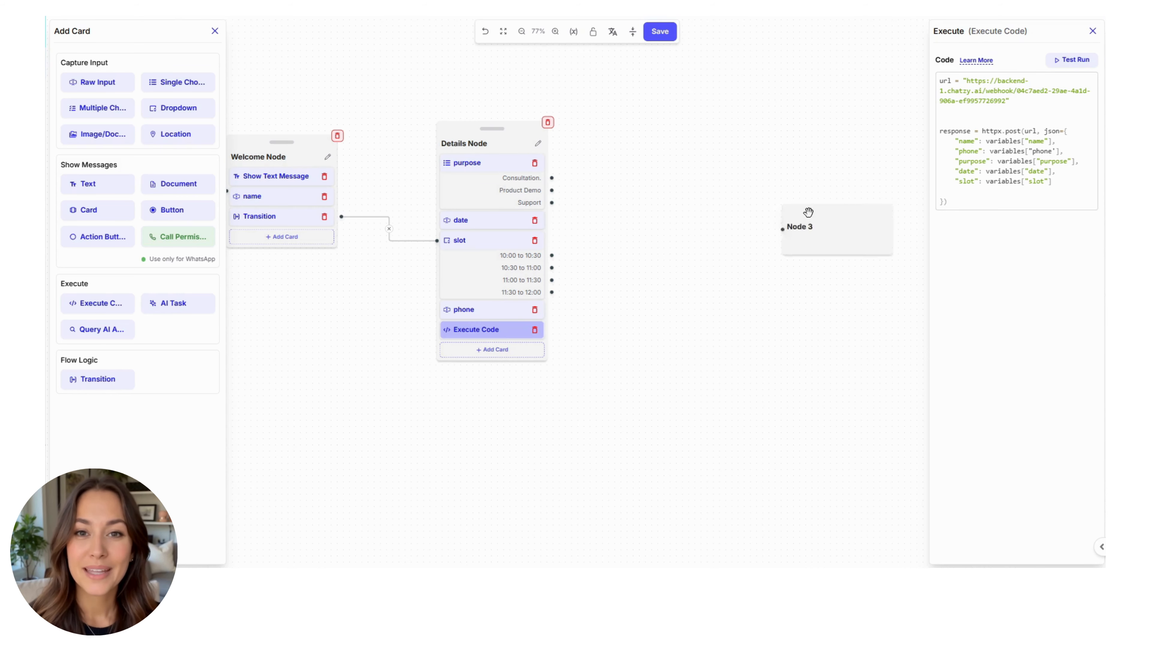
scroll(779, 220, "up", 1)
left_click_drag(771, 223, 572, 190)
left_click(814, 248)
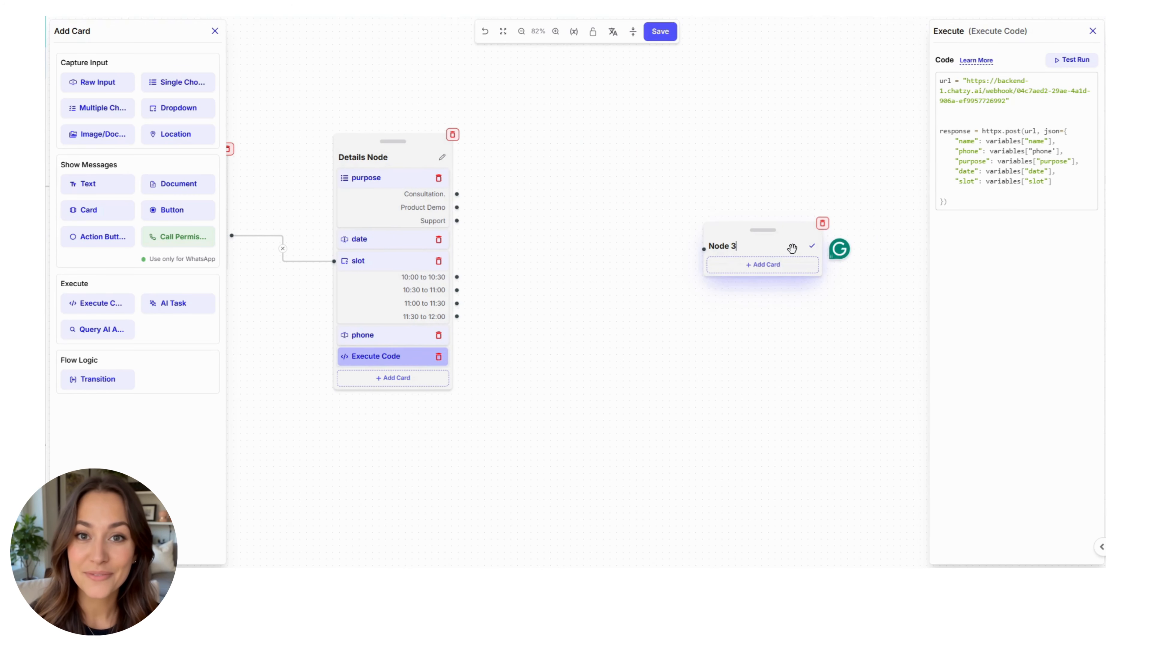
key("BackSpace")
key("BackSpace")
key("BackSpace")
key("BackSpace")
type("Confirmation Node")
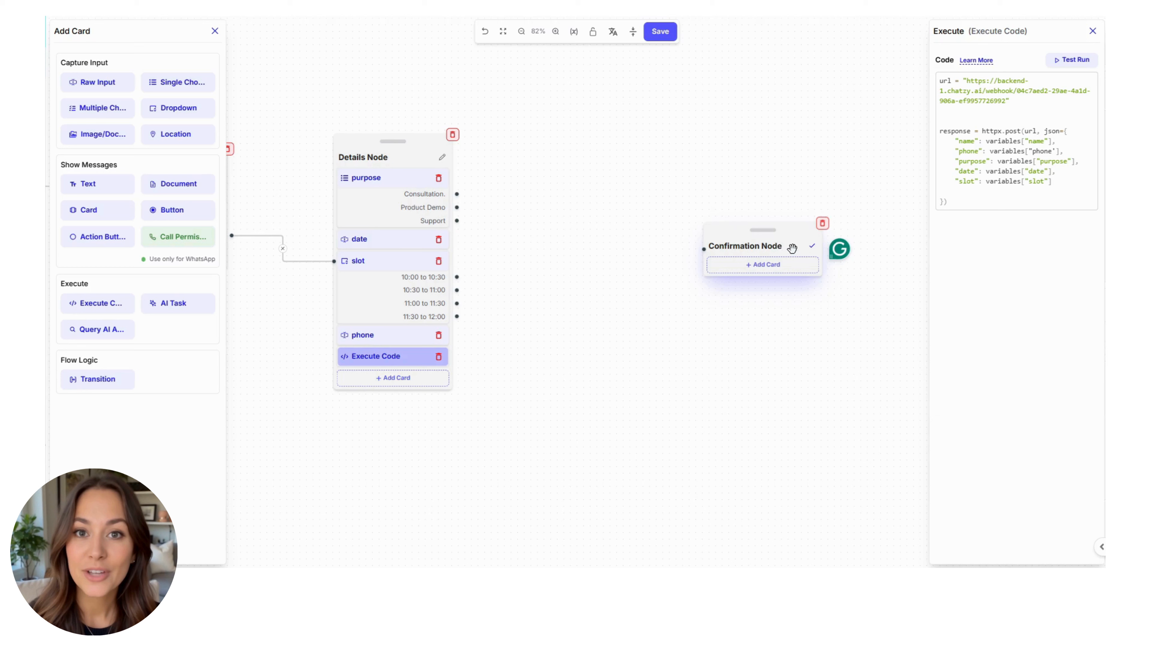
left_click(409, 379)
Step: Give Details Node a Transition card connected to Confirmation Node
left_click(98, 379)
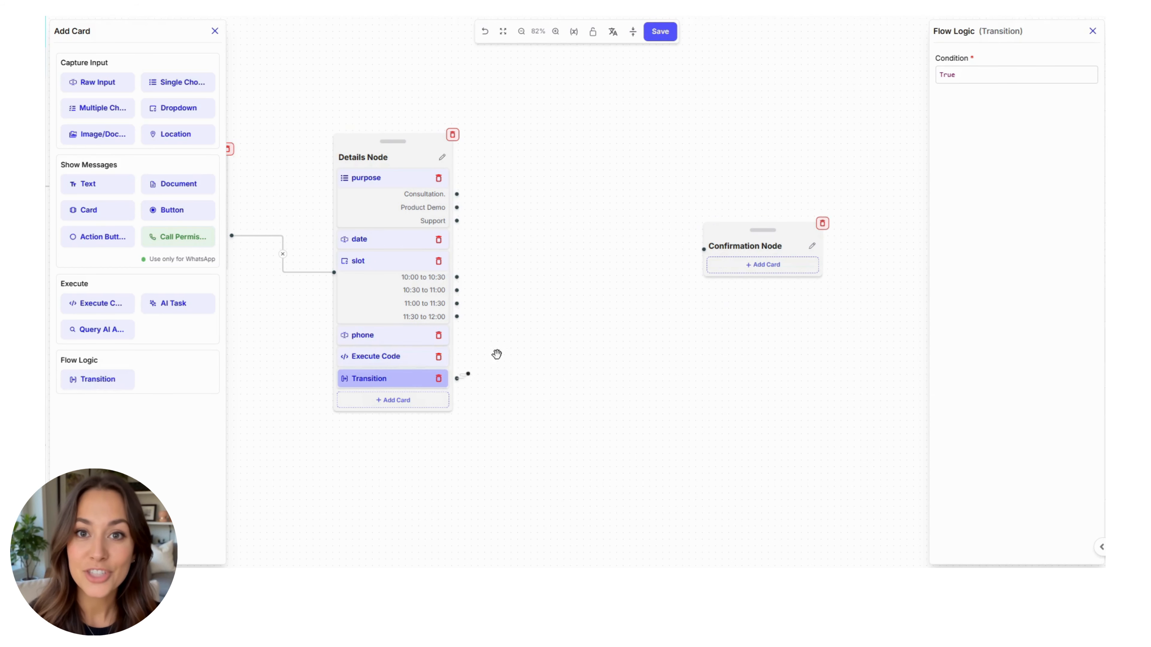
left_click_drag(457, 378, 701, 249)
left_click(742, 249)
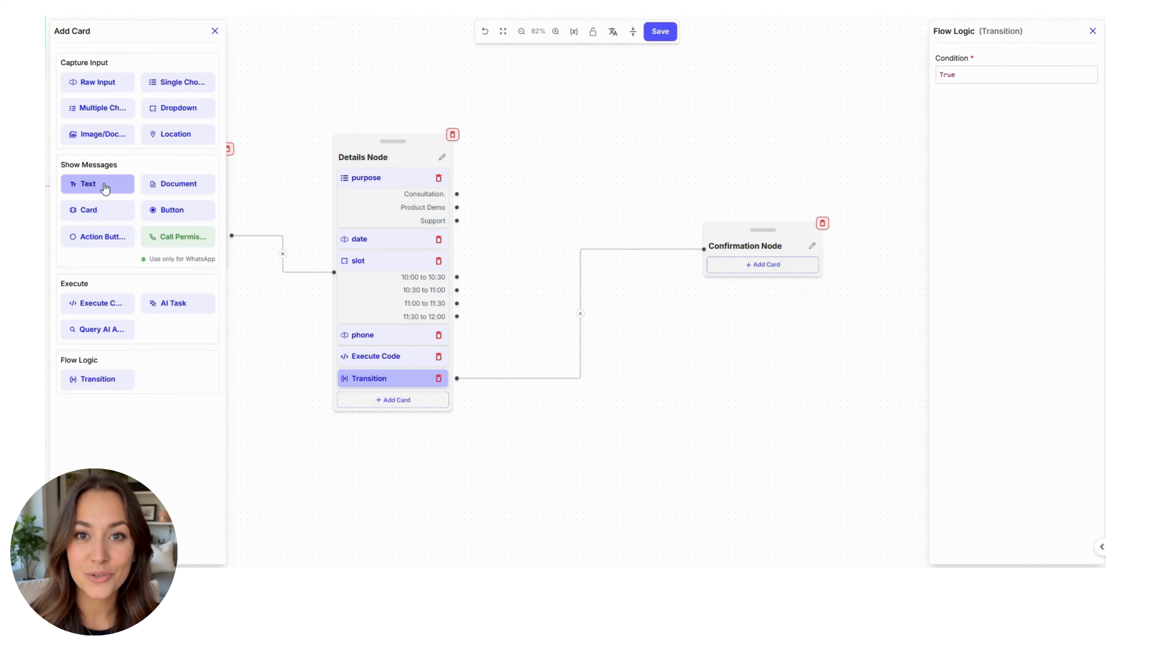
left_click(102, 183)
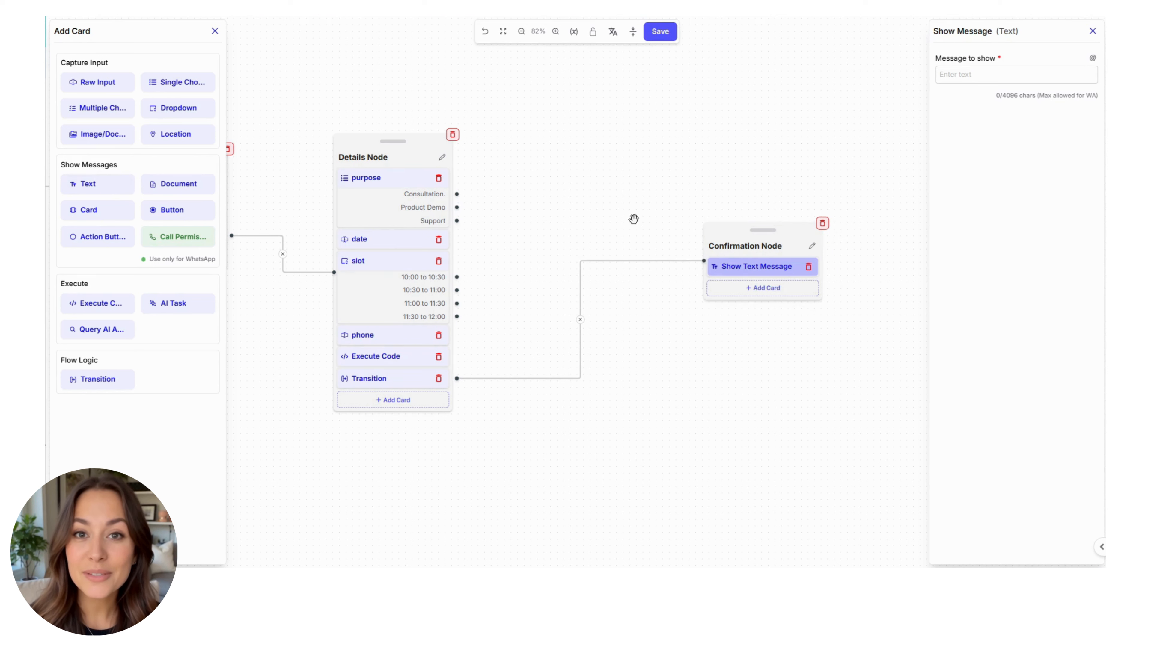
left_click(997, 75)
type("Thank you, @name. Your appointment has been successfully booked for @date at @slot.")
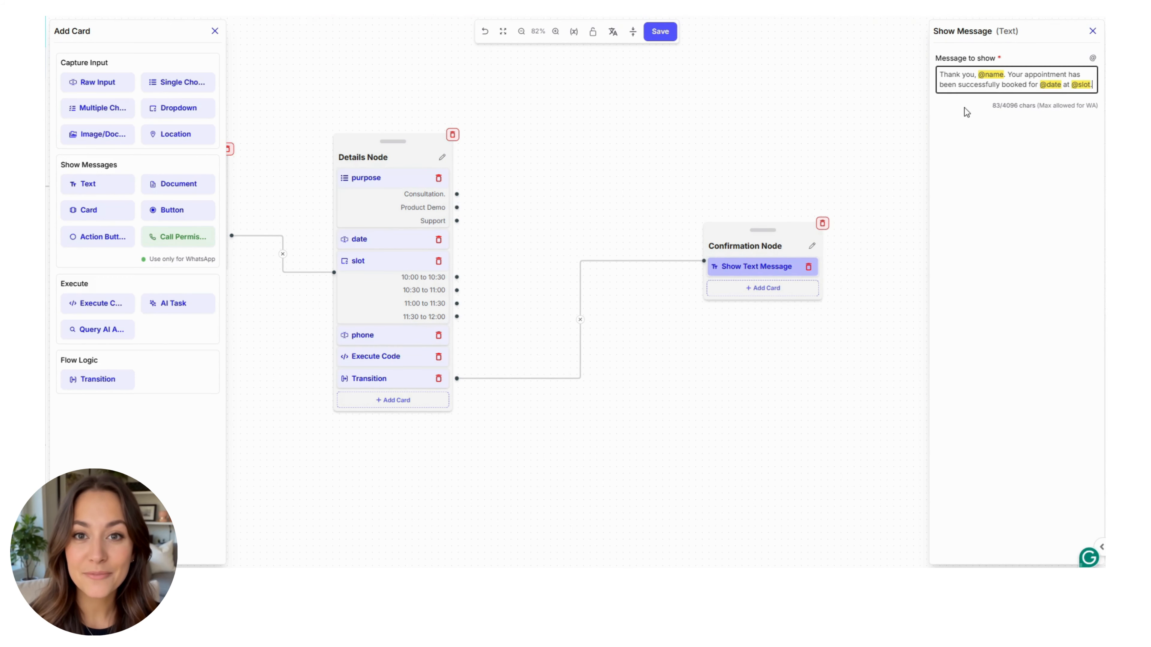
left_click(997, 169)
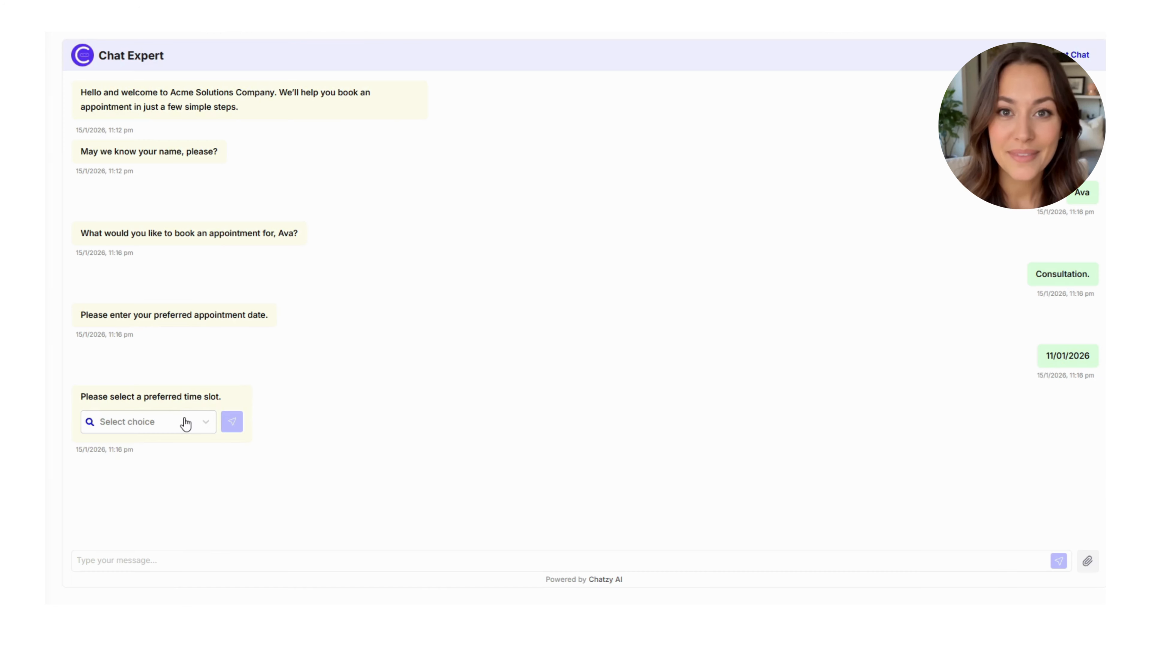
Step: In the test chat, send the 10:30 to 11:00 slot and a saved phone number
left_click(186, 423)
left_click(147, 476)
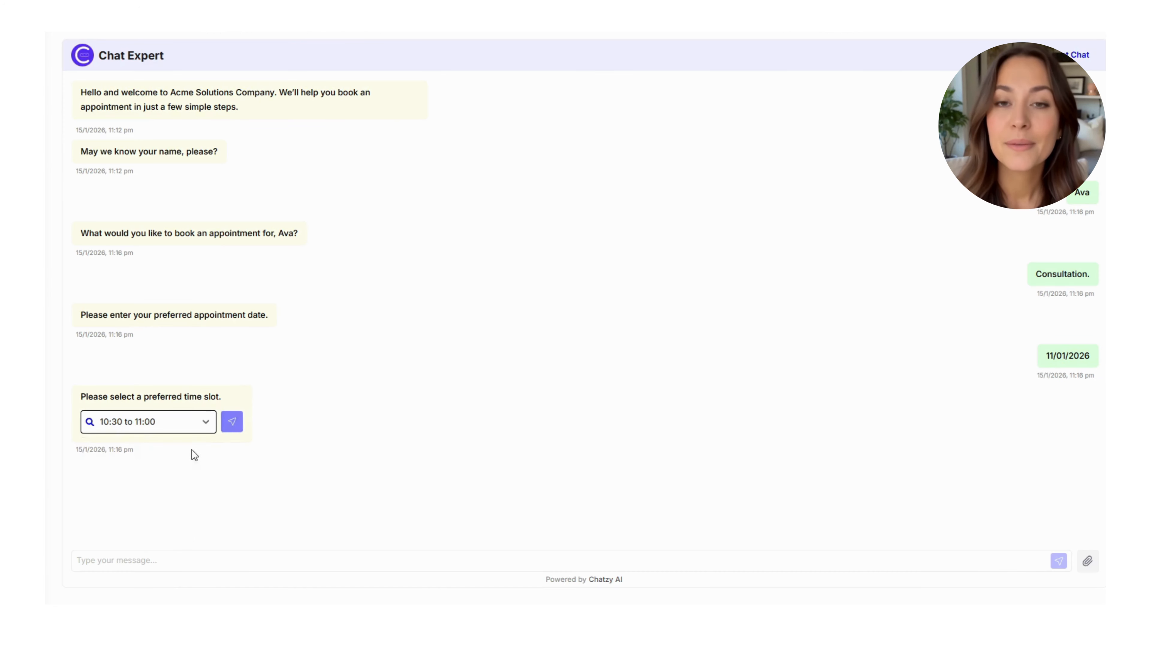
left_click(225, 432)
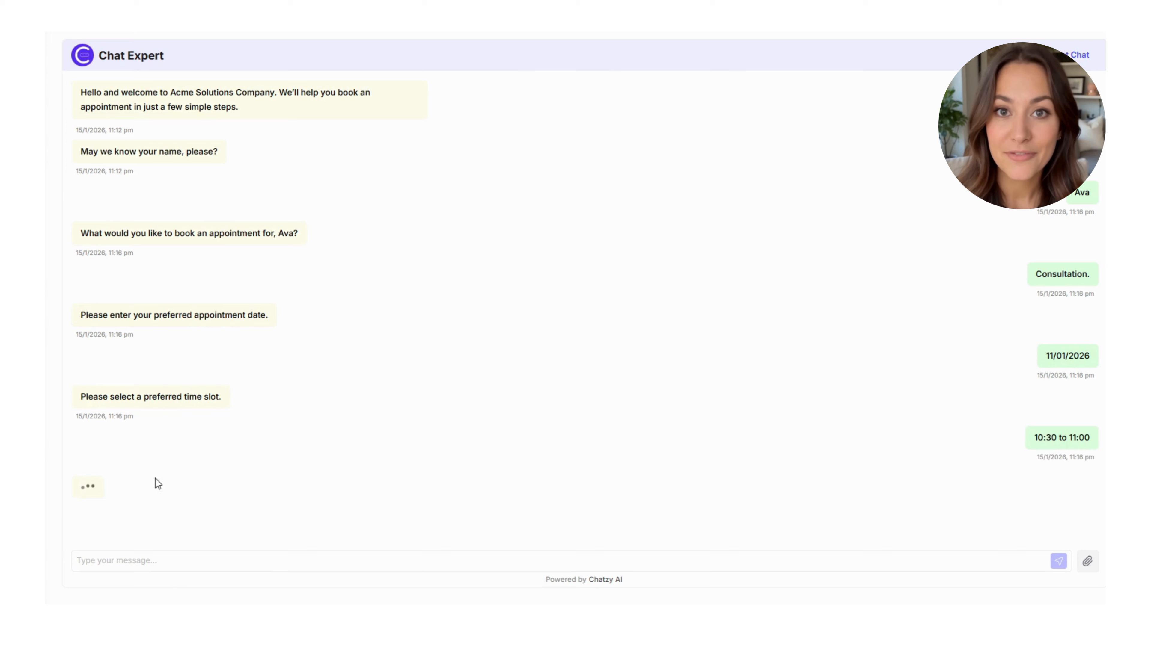
left_click(112, 485)
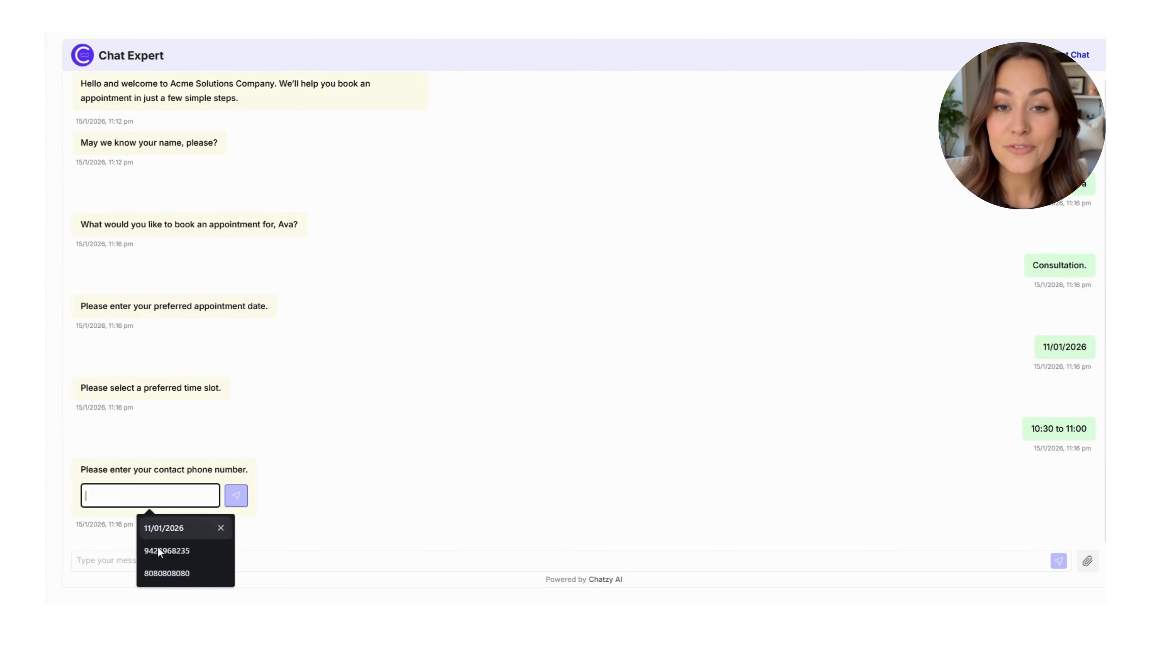
left_click(163, 572)
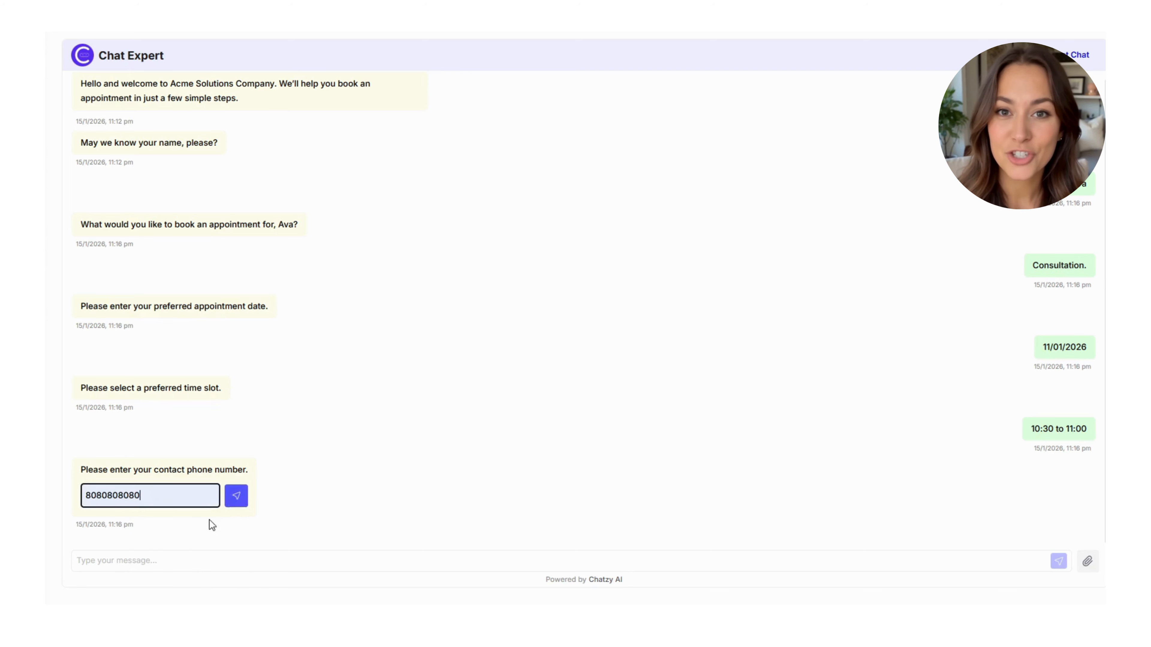
left_click(235, 496)
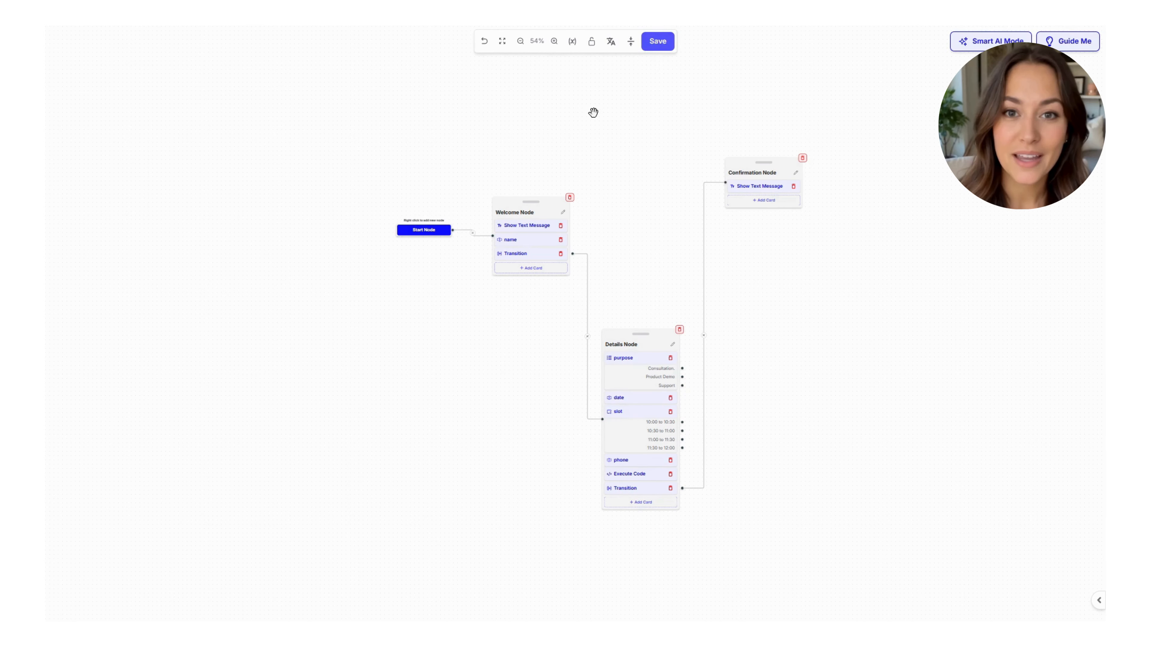
Step: Review the name variable in the Variables panel, then lock, pan and unlock the canvas
left_click(571, 45)
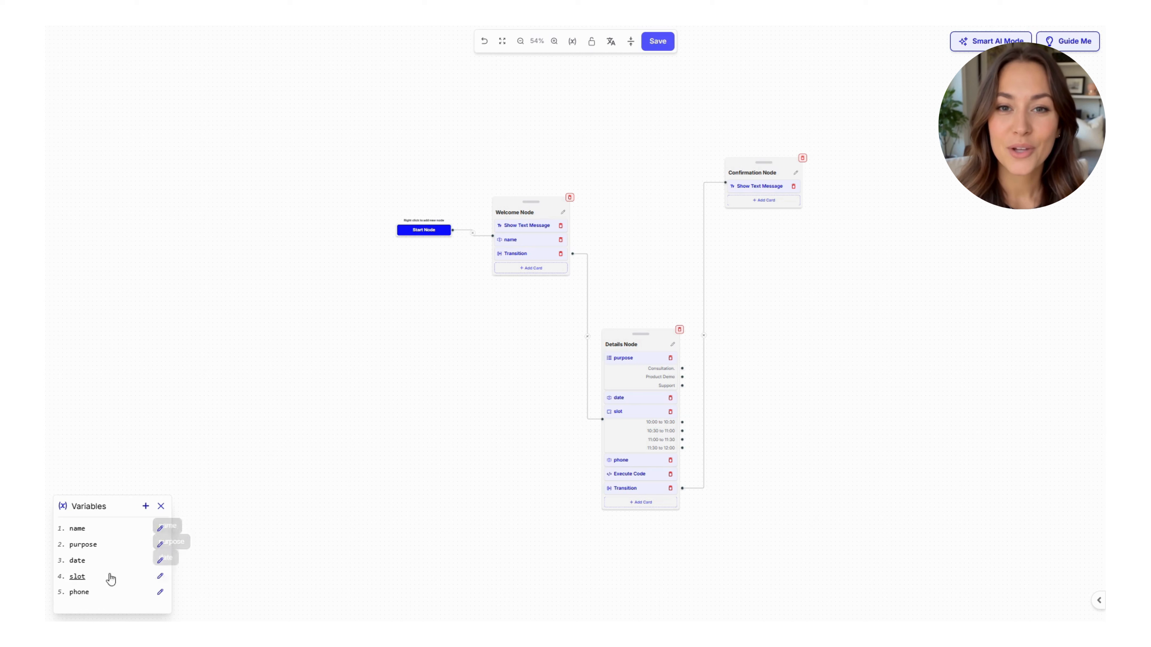
left_click(160, 528)
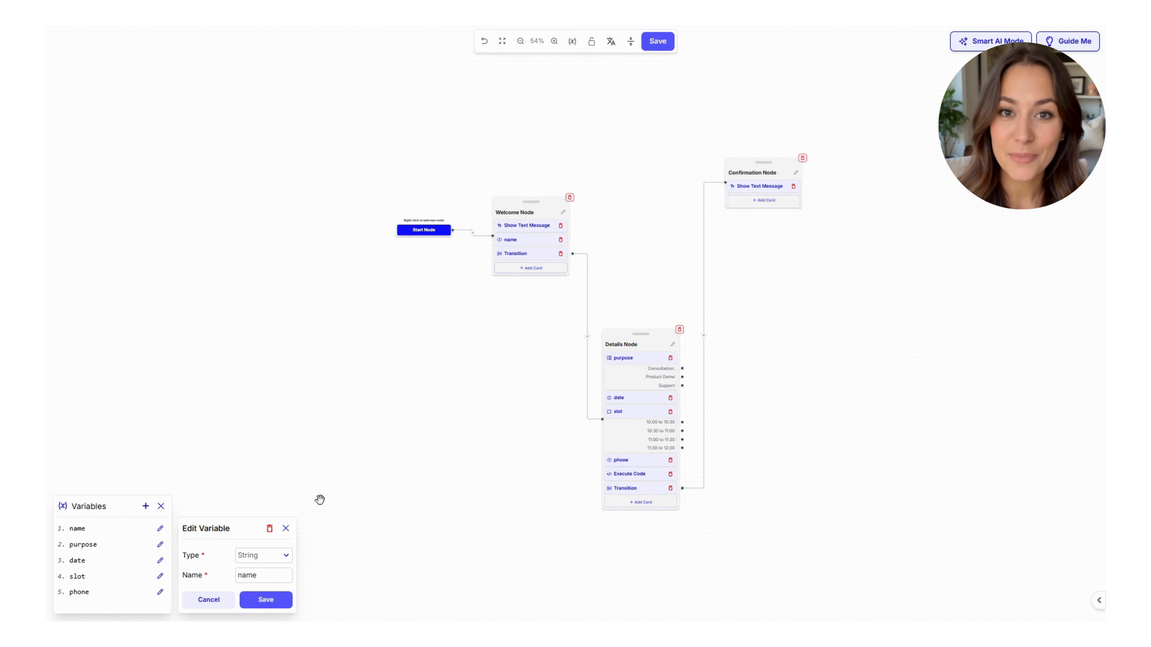
left_click(161, 506)
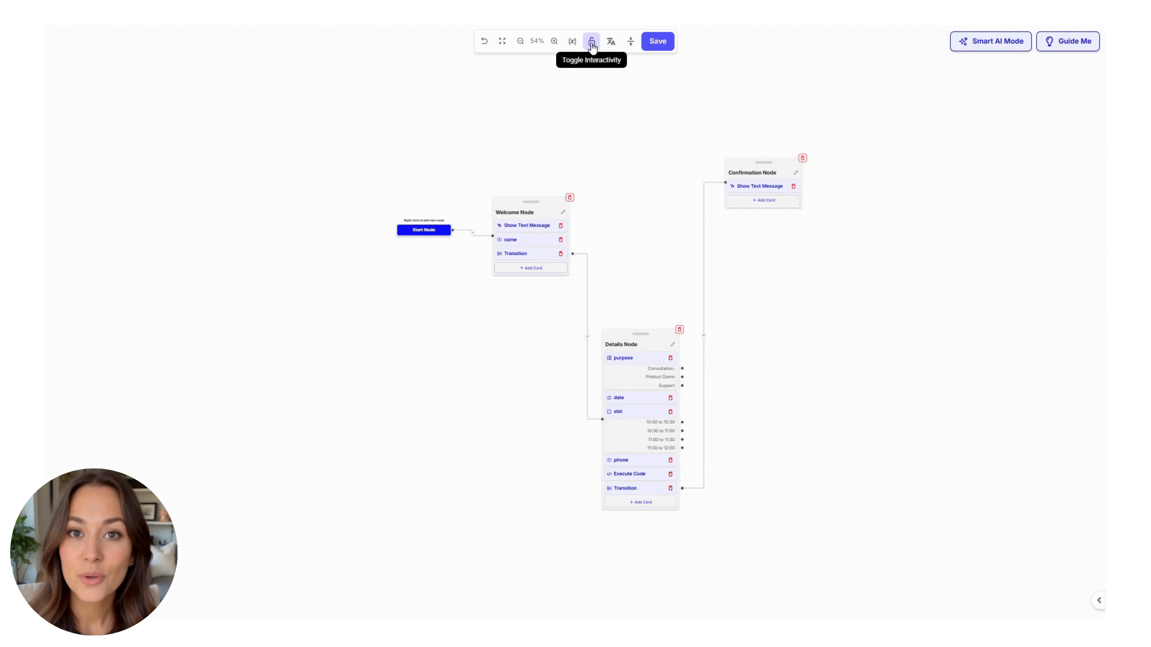
left_click(591, 44)
left_click_drag(598, 103, 563, 198)
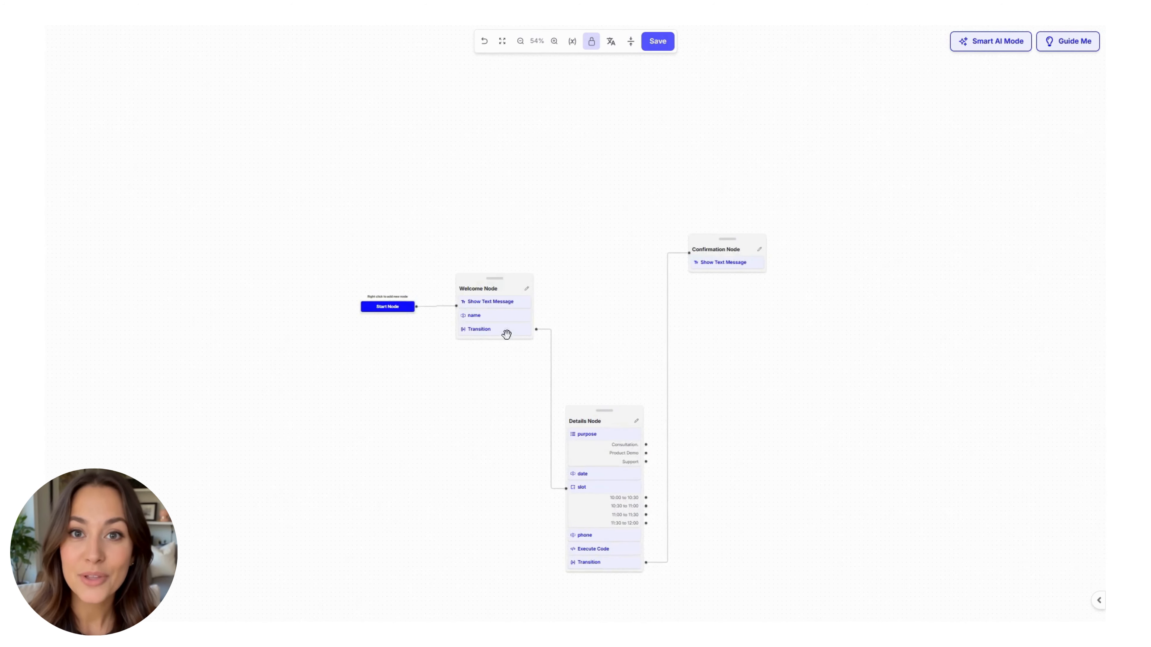
left_click_drag(526, 285, 452, 296)
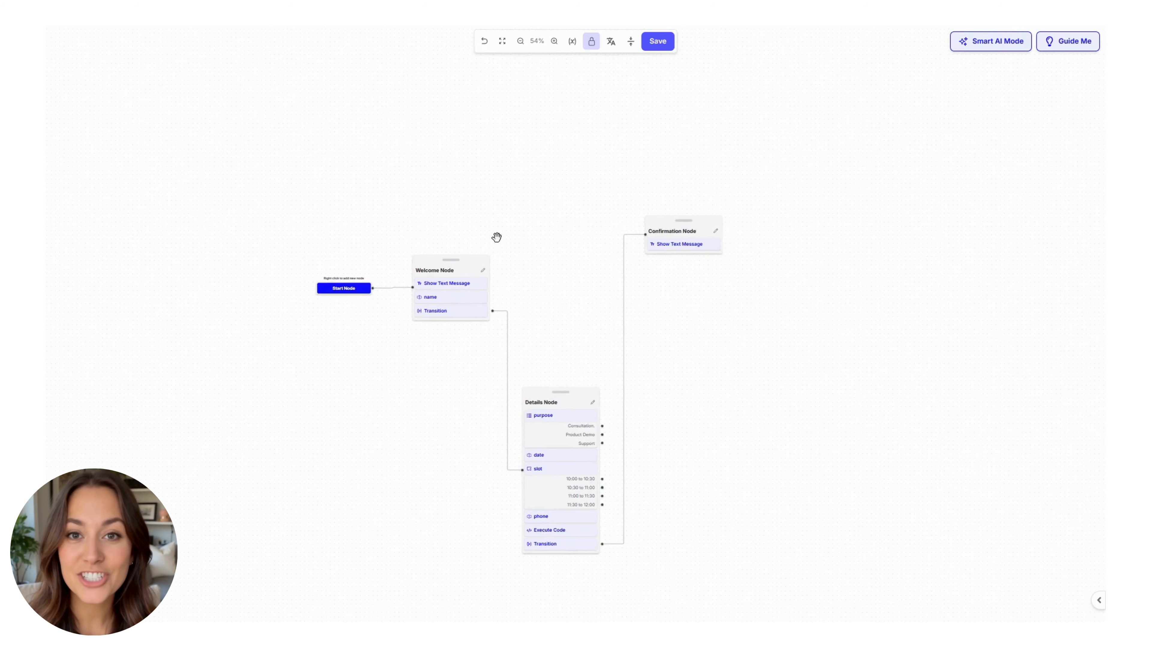
left_click(592, 43)
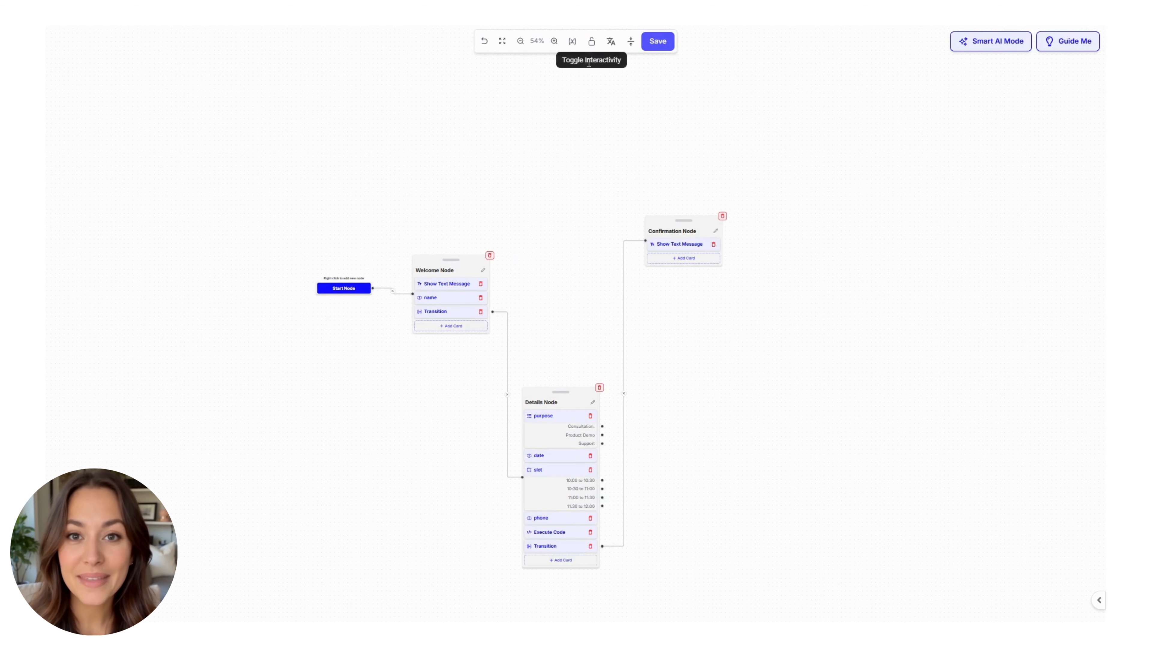
Step: Try Language Input and its language options, switch it off, then auto-align the four nodes
left_click(610, 43)
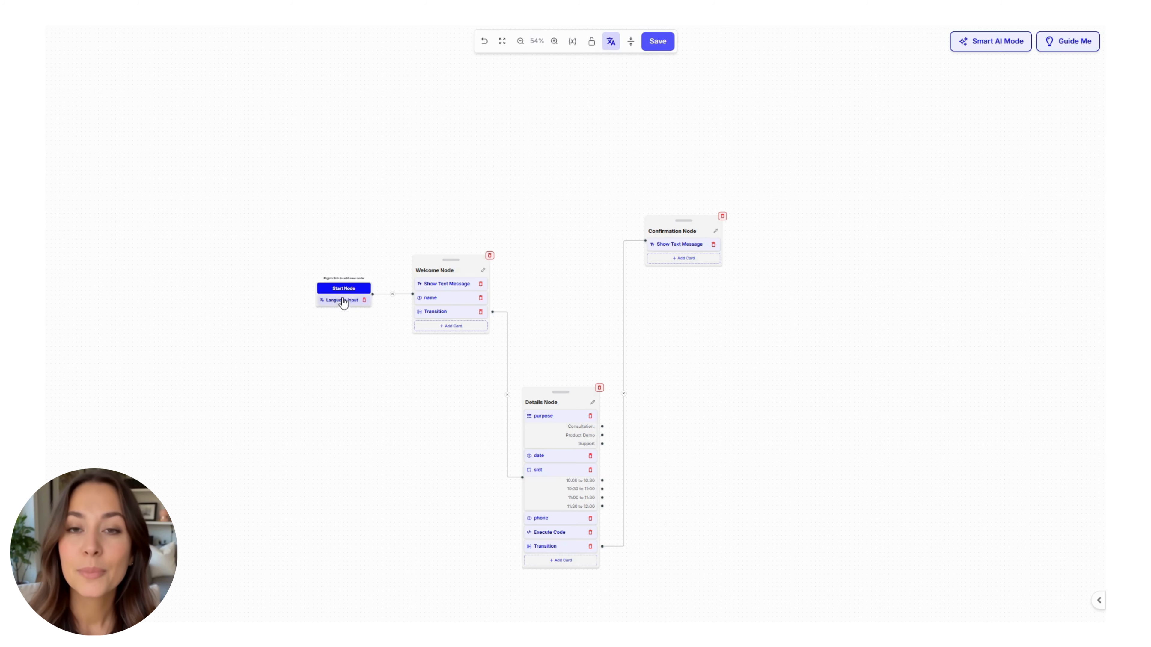
left_click_drag(406, 224, 385, 222)
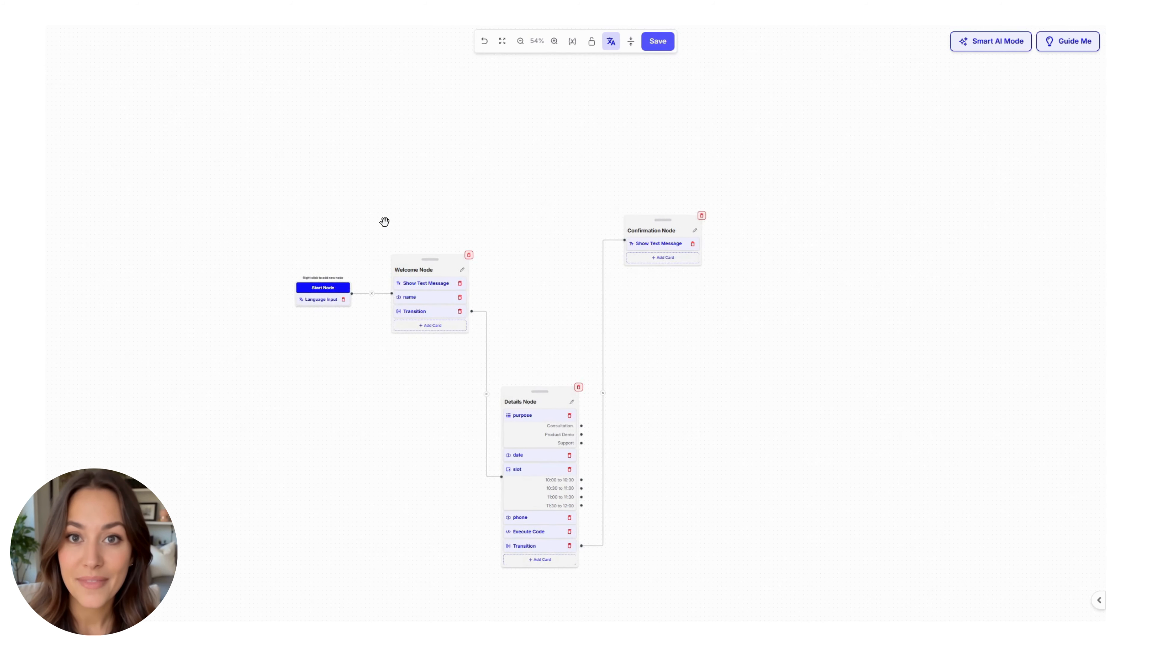
left_click(321, 302)
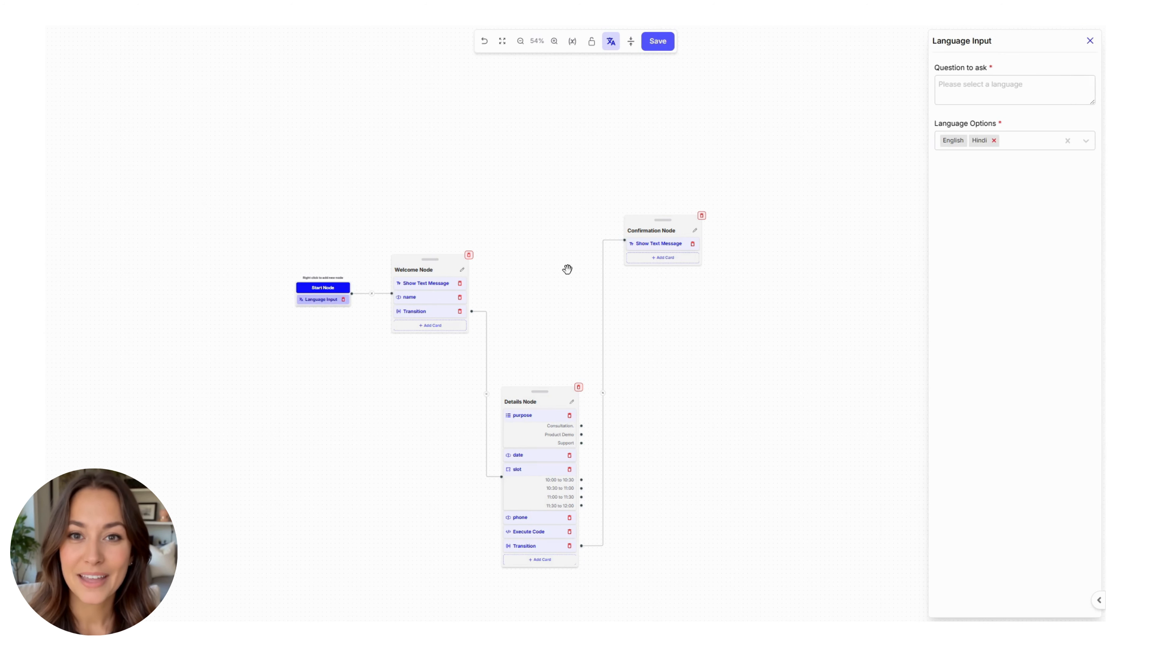
left_click(982, 89)
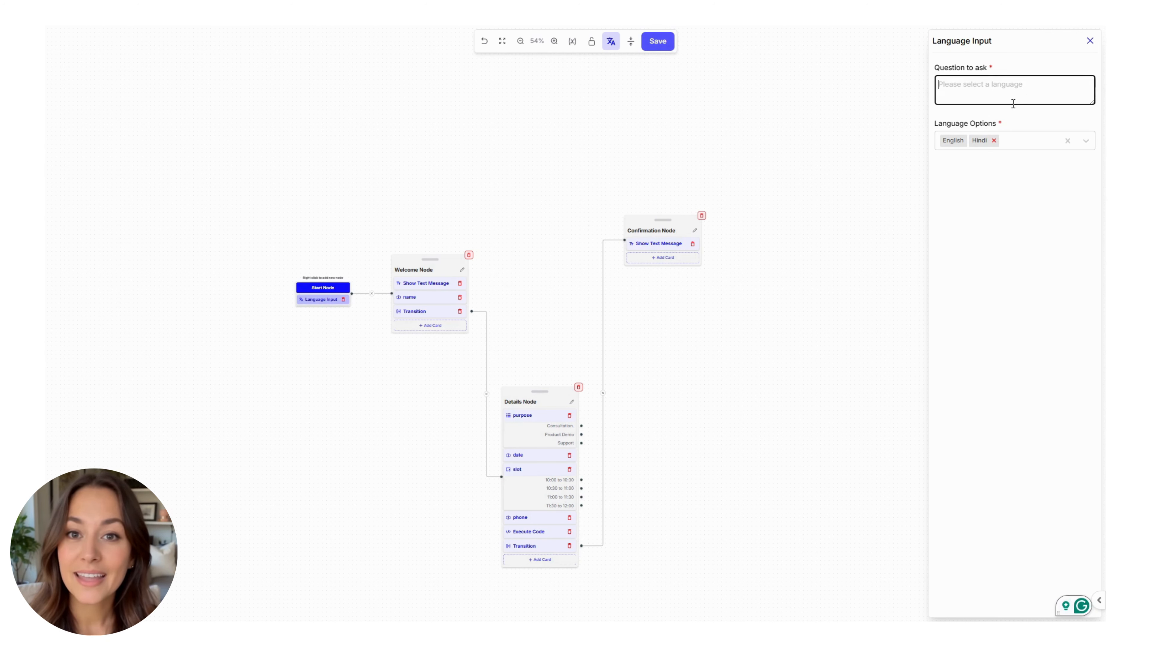
left_click(1051, 149)
left_click(1038, 148)
left_click(1038, 148)
scroll(1024, 226, "down", 1)
scroll(1021, 225, "up", 1)
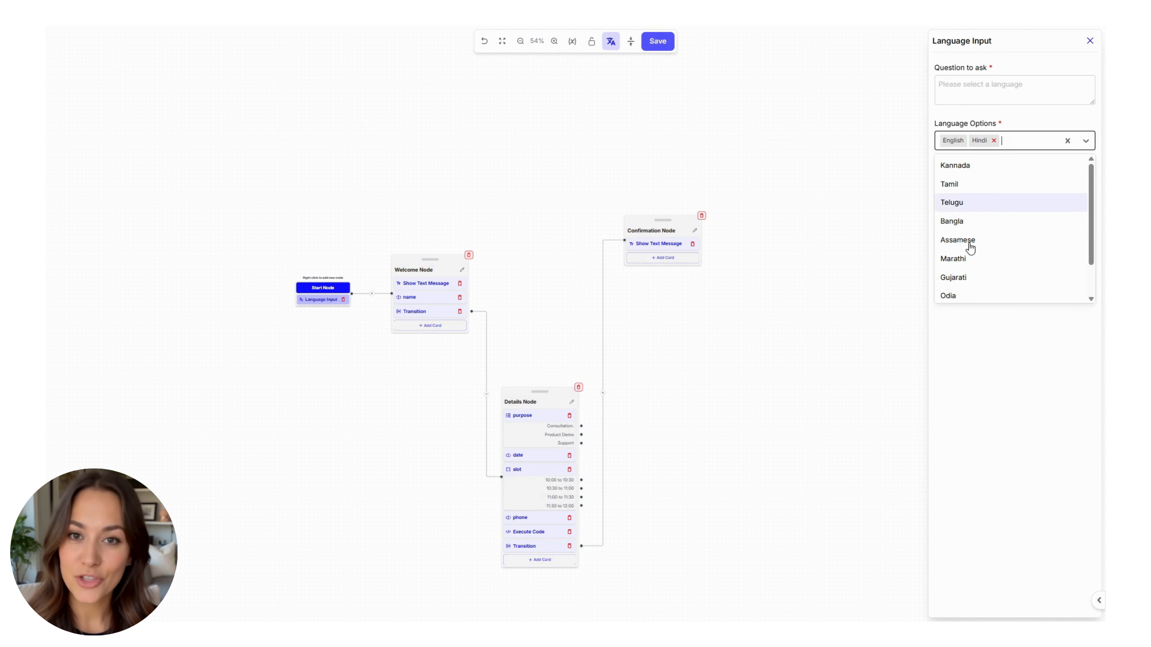
left_click(611, 41)
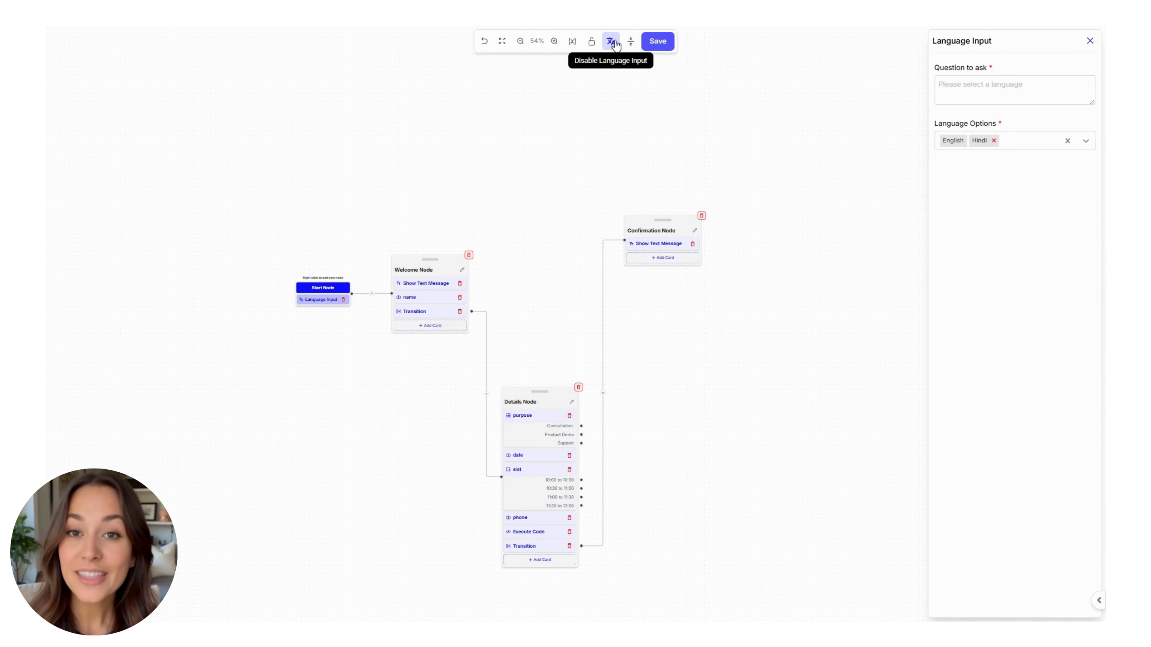
left_click(630, 42)
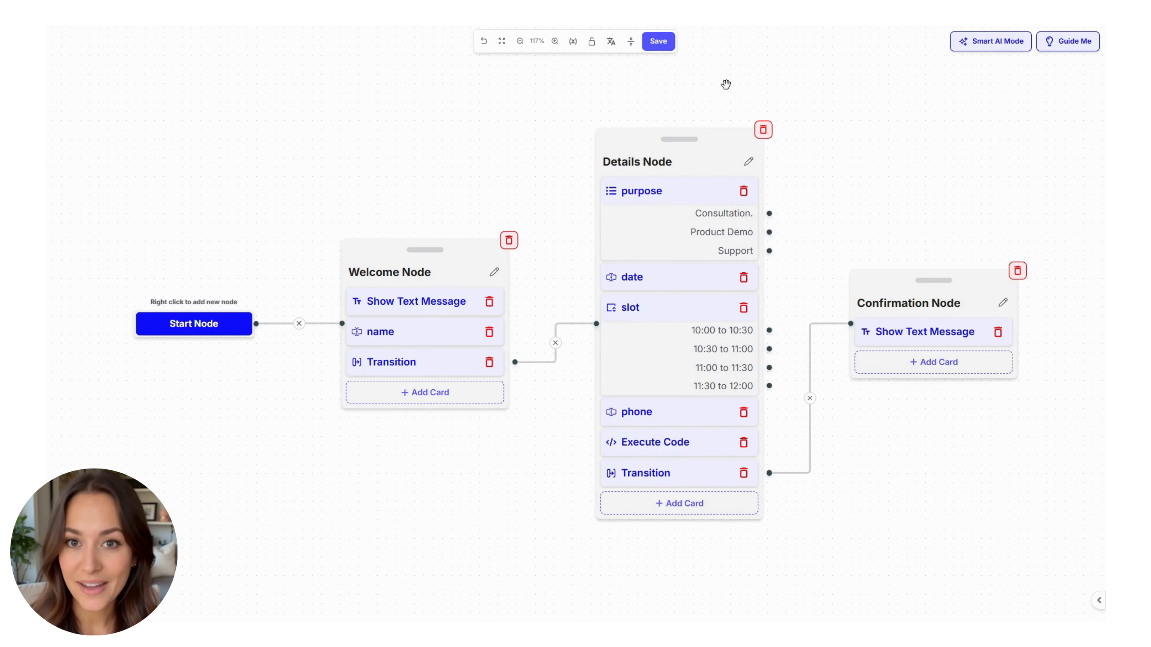
Step: Save the booking flow and open the Appointment Booking AI Agent's Settings page
left_click(668, 48)
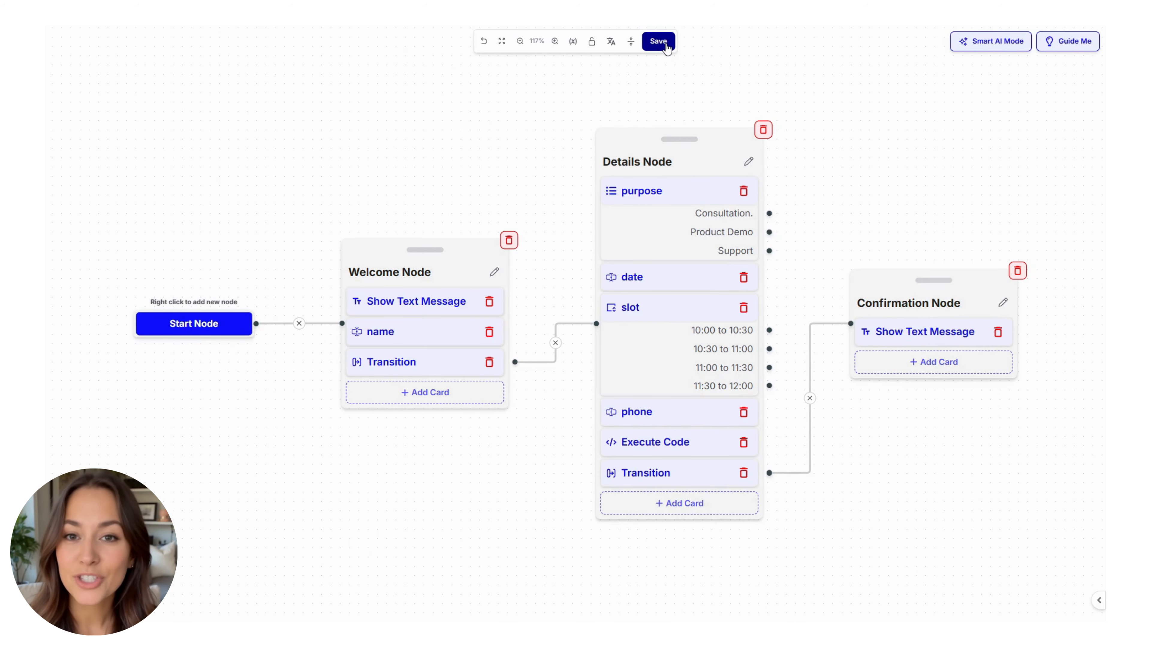
left_click(667, 45)
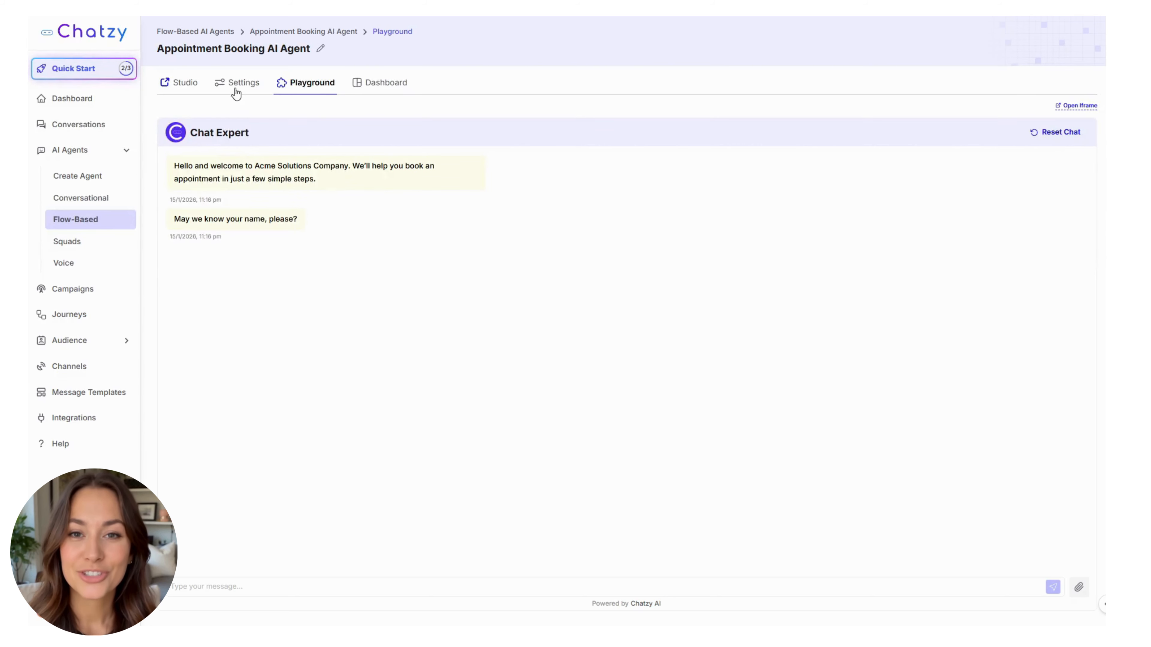
left_click(237, 87)
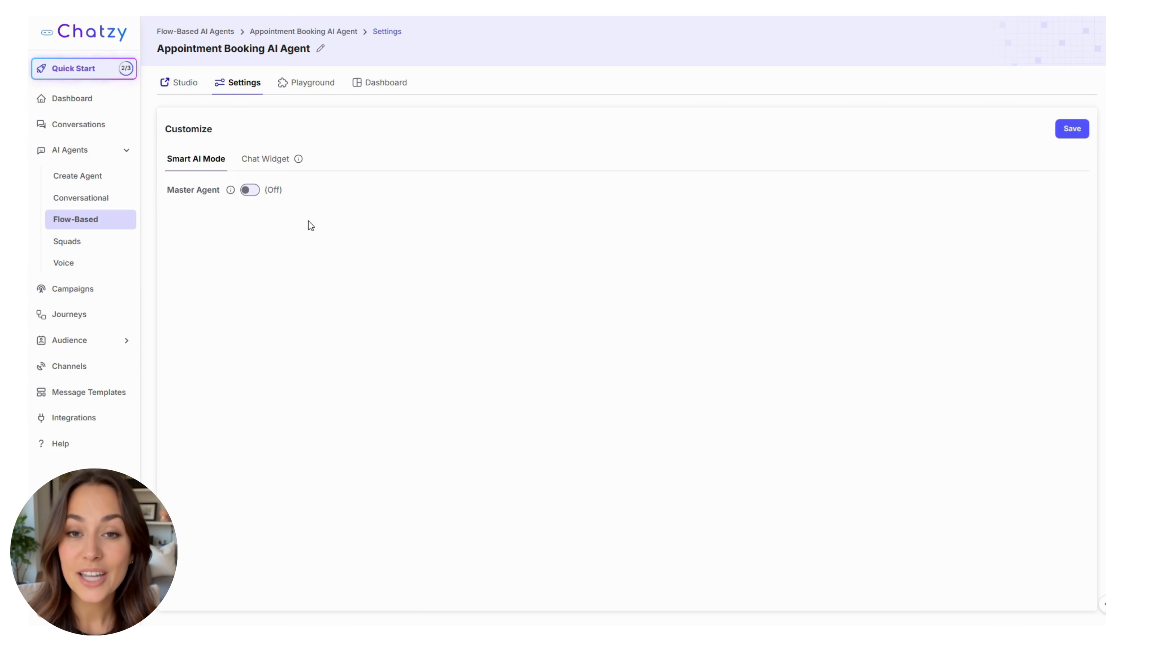
Step: Turn on Master Agent and choose Acme solutions company as the knowledge base chatbot
left_click(249, 190)
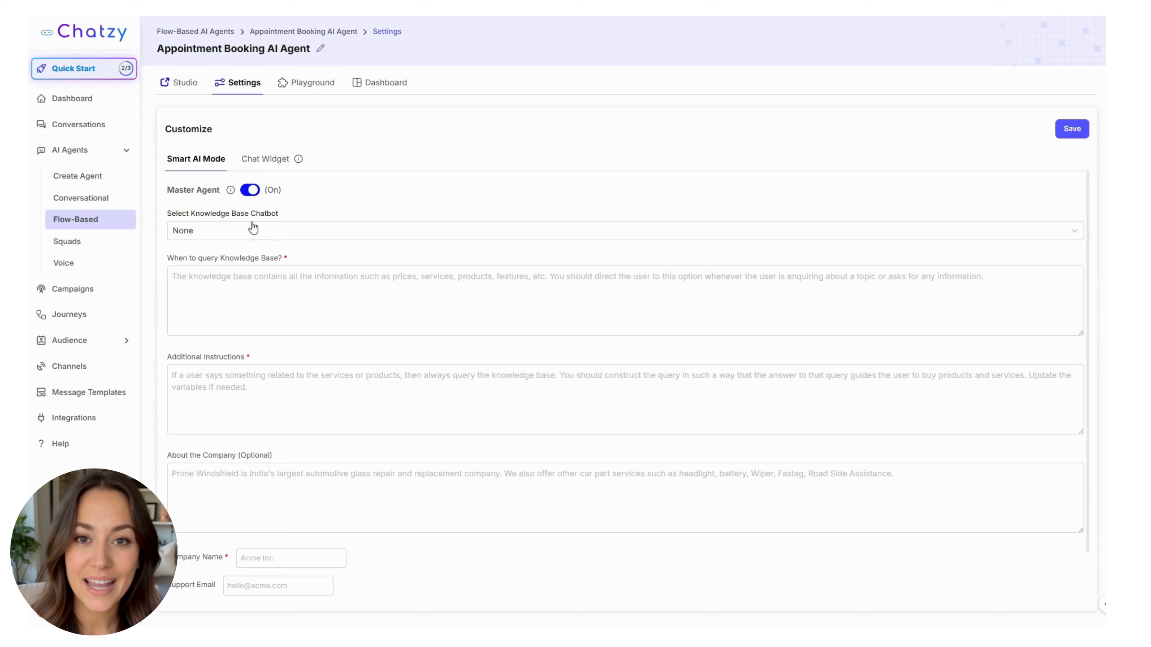
left_click(201, 232)
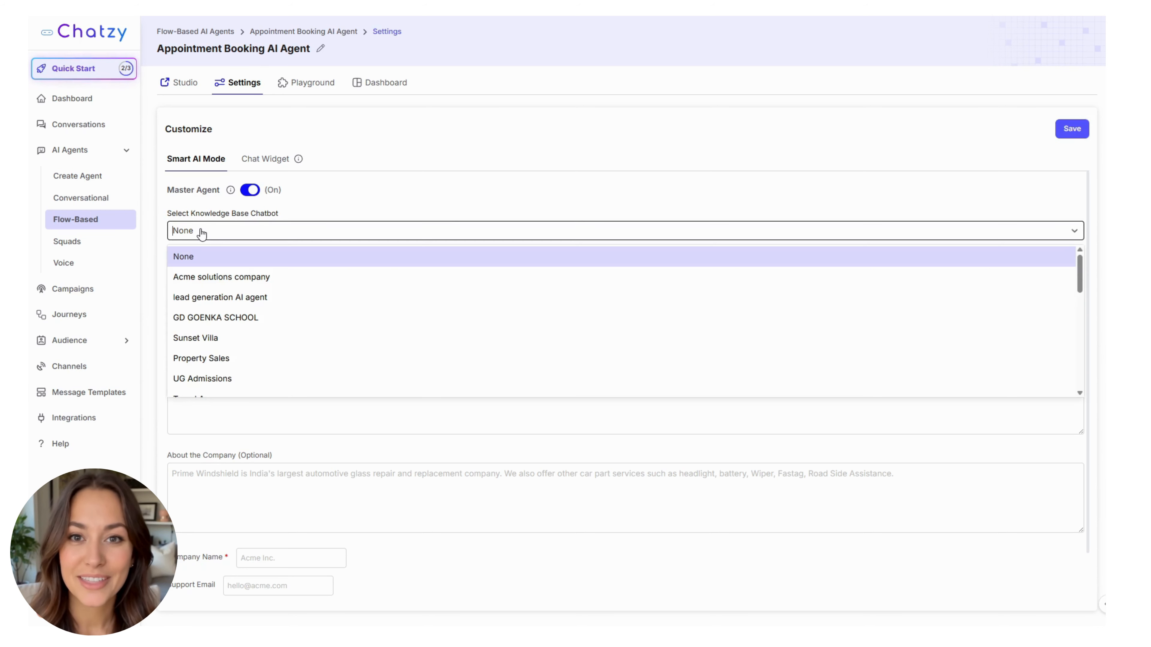
left_click(233, 277)
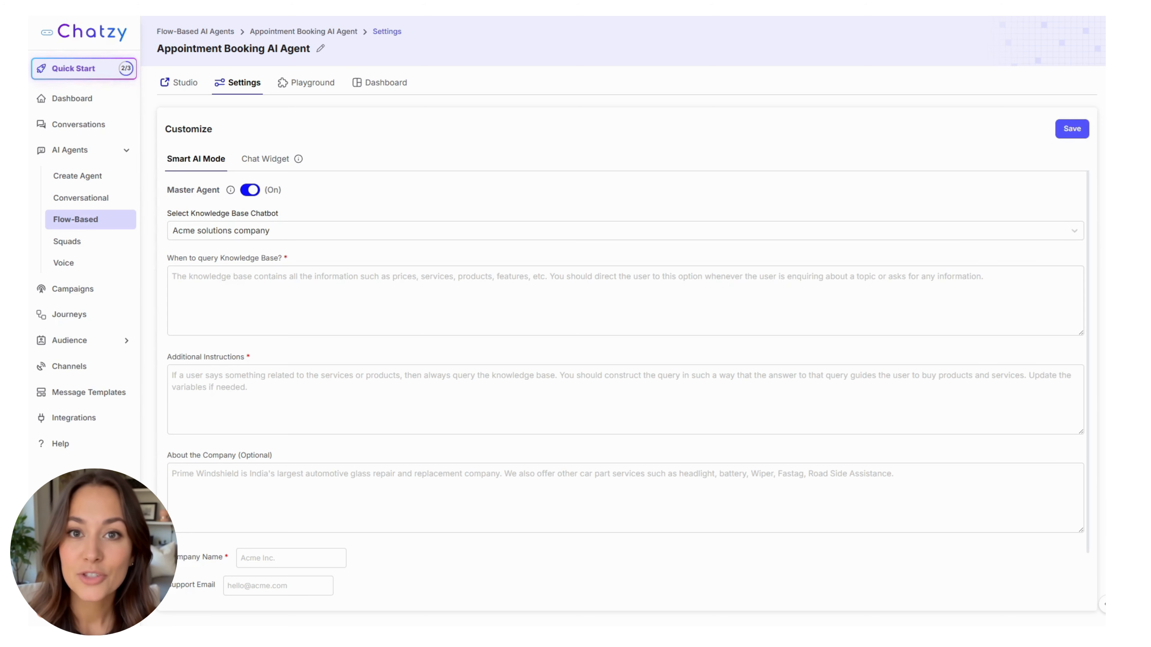
Step: Paste when-to-query guidance for the Acme knowledge base and an instruction requiring the service name
left_click(215, 284)
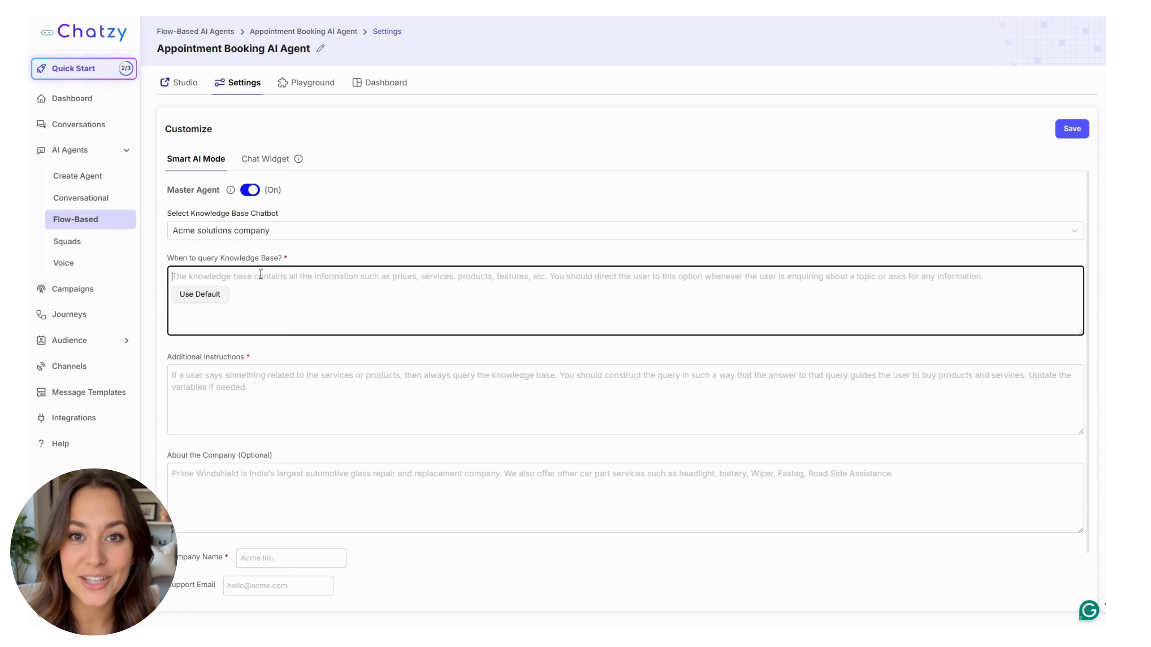
type("The knowledge base contains all the information such as products, services and solutions of Acme Solutions Company etc. You should direct the user to this option whenever the user is enquiring about a topic or asks for any information.")
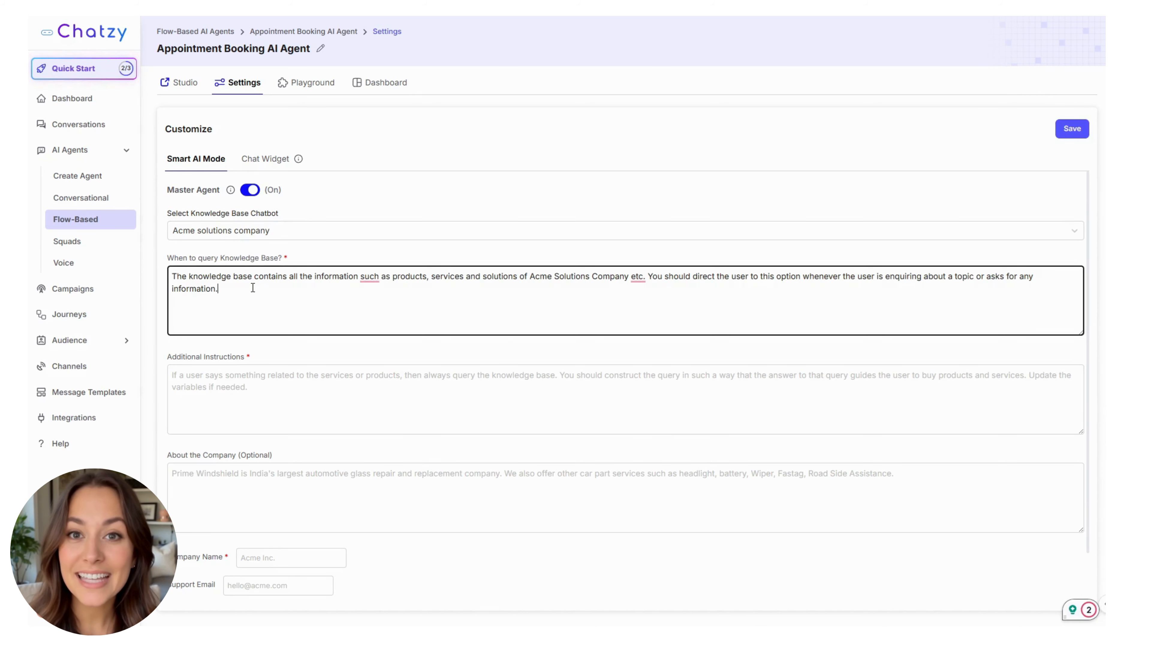
key("alt+Tab")
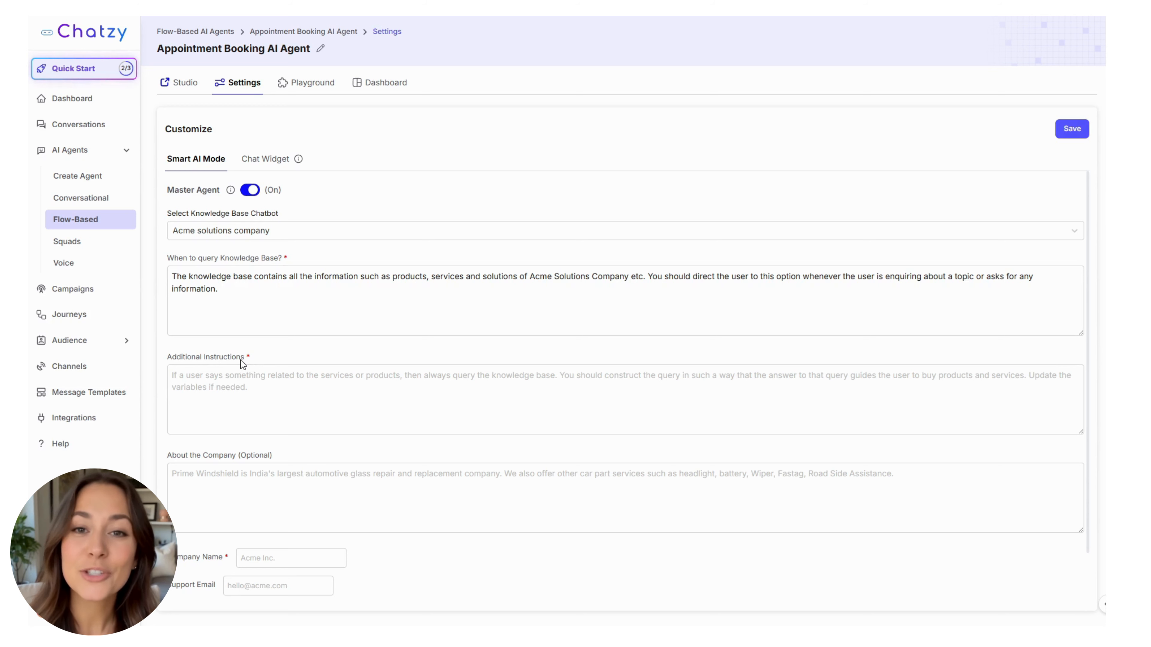
left_click(272, 377)
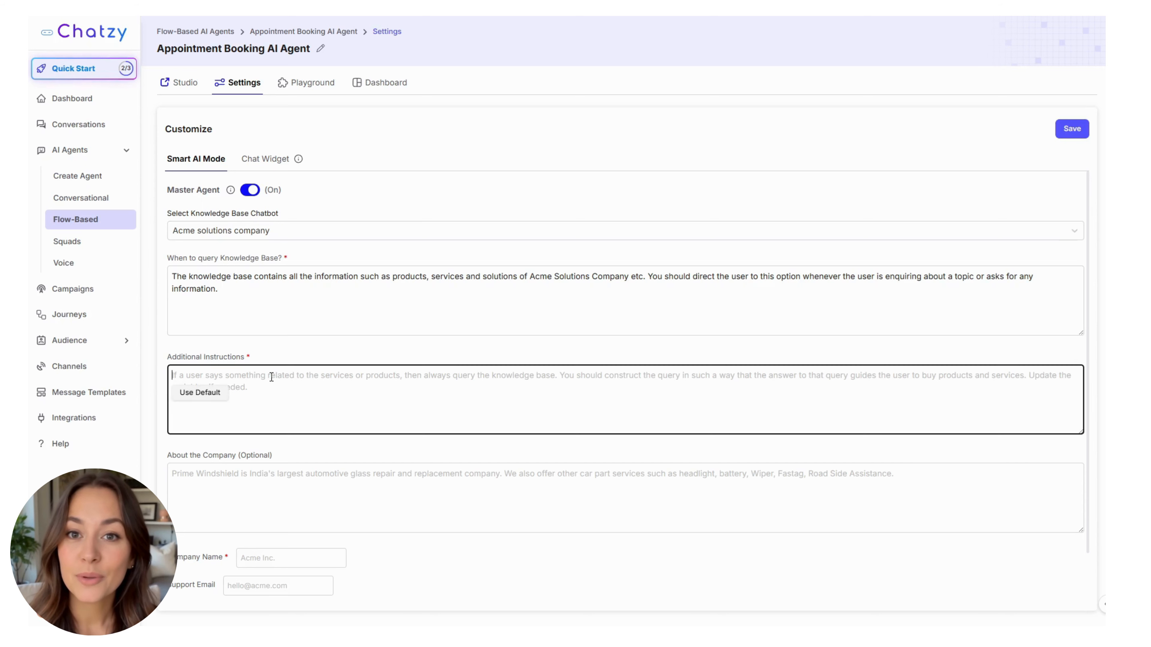
type("If the user is asking for a particular service, then construct the knowledge base query in such a way that it should contain the name of the service being asked.")
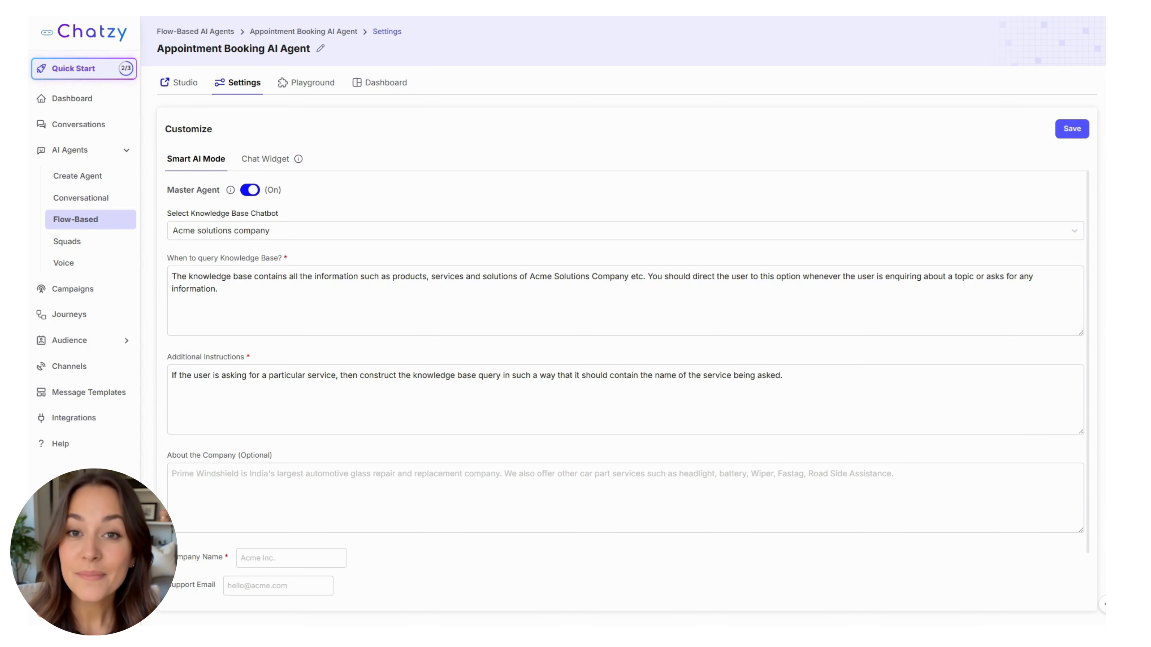
left_click(267, 482)
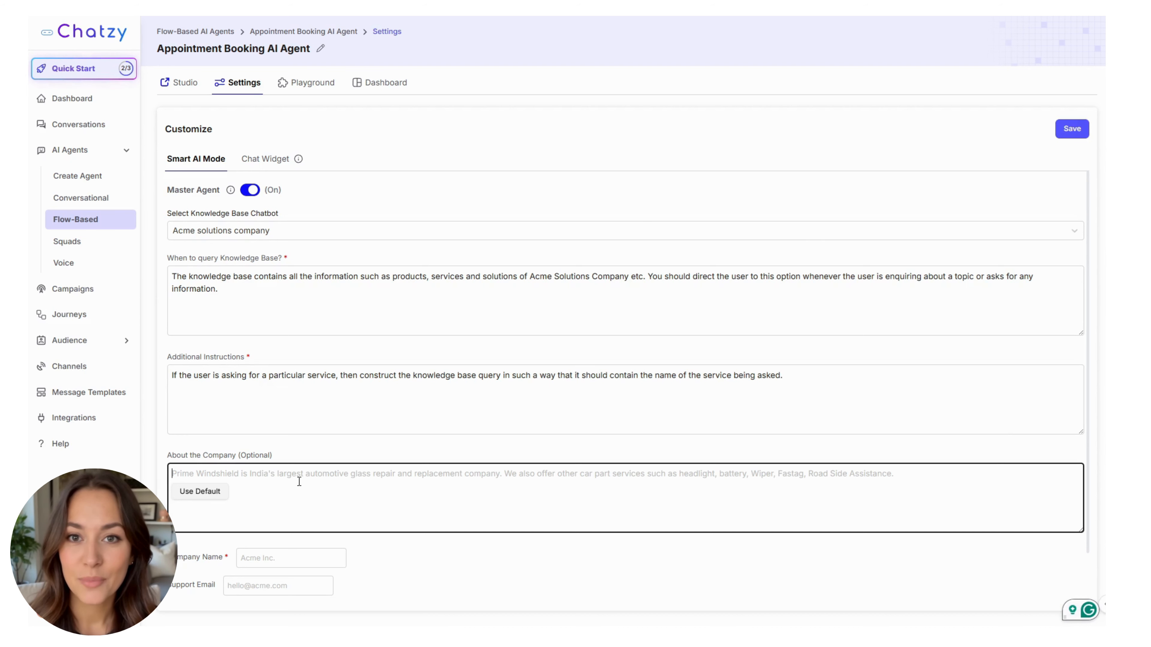
Step: Paste the Acme company description into About the Company
scroll(357, 514, "down", 2)
left_click(370, 543)
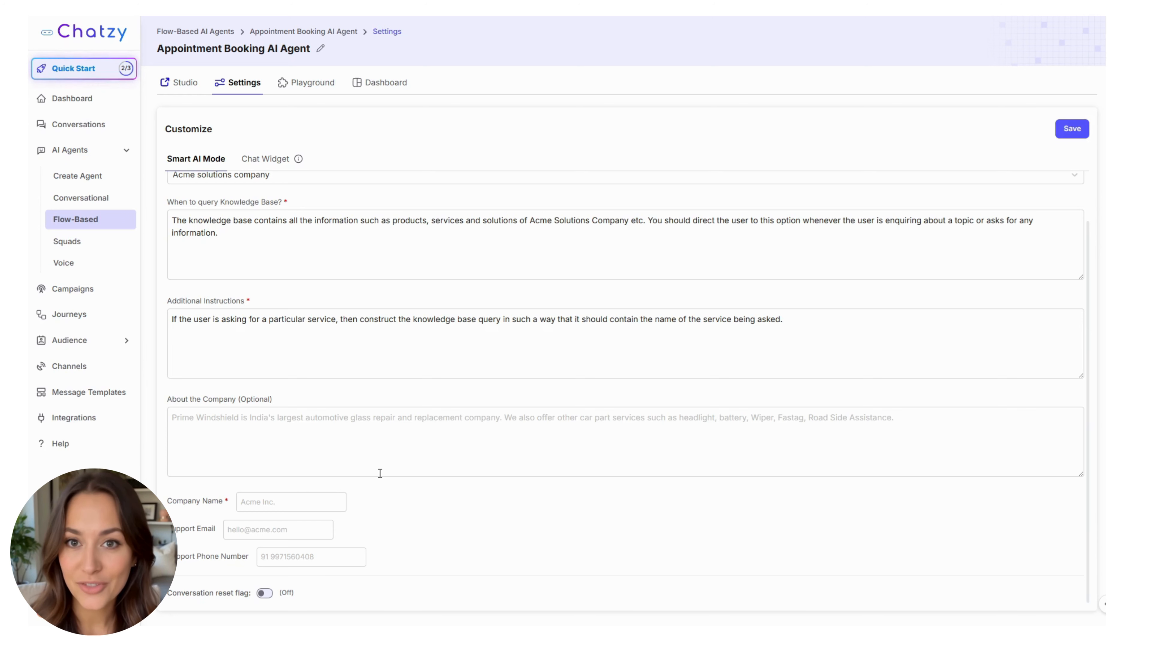
left_click(352, 444)
type("Acme Solutions Company is a global enterprise, offering software products, IT services, cloud solutions .")
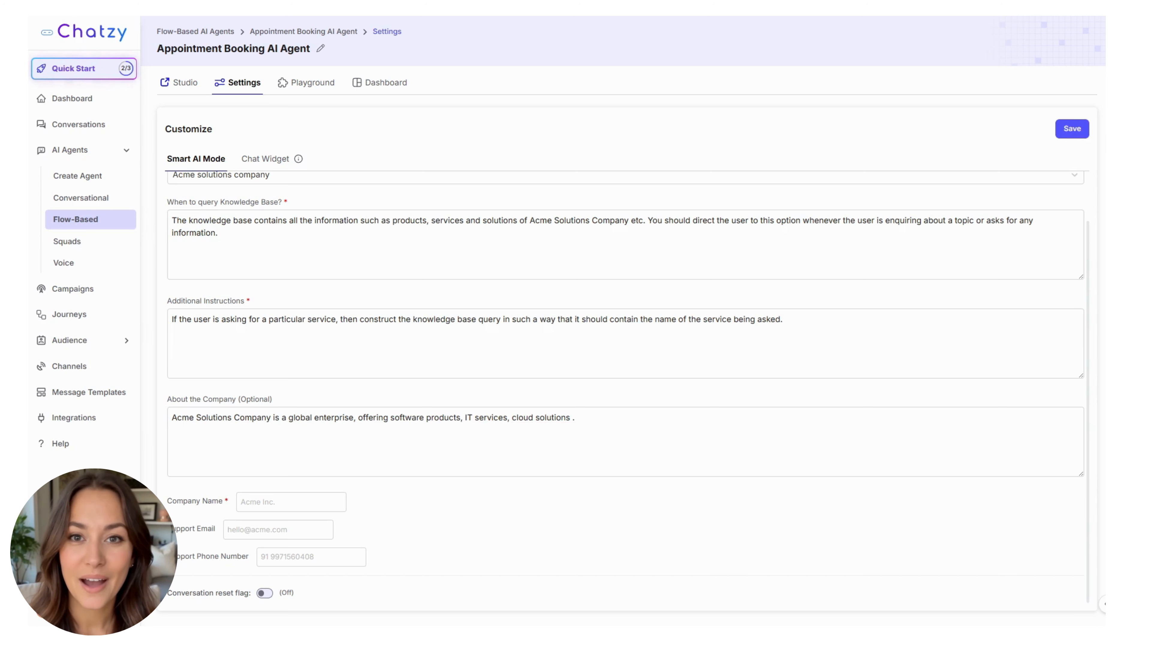
Step: Enter company name 'Acme Solutions.' and fill in the support e-mail and phone number
left_click(330, 494)
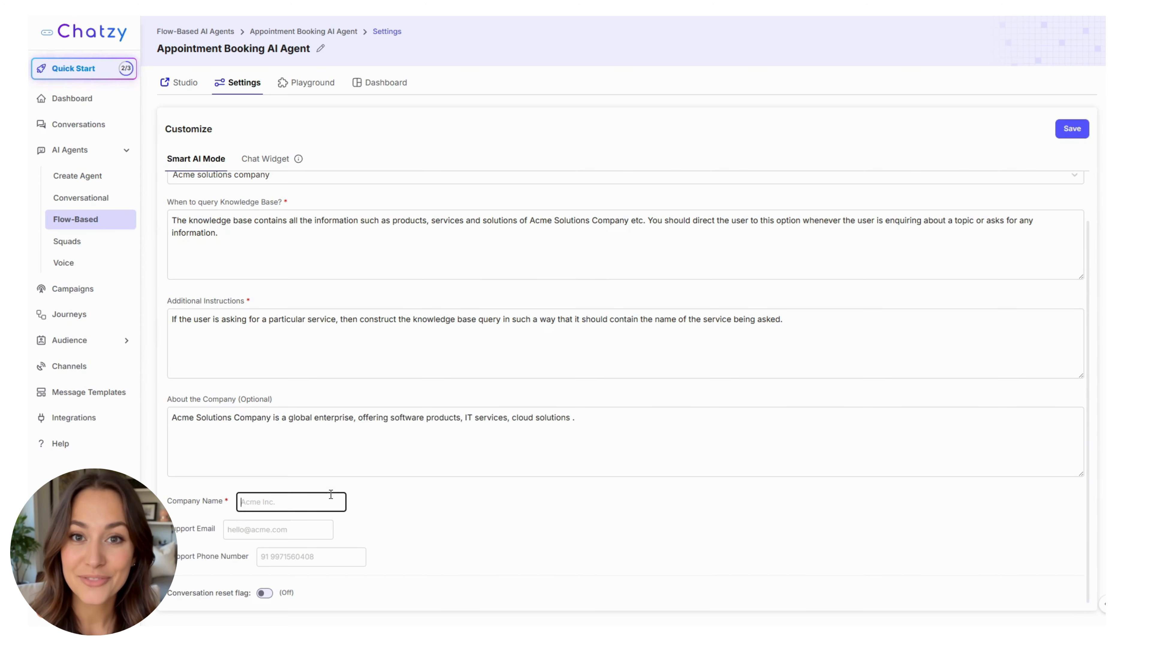
type("Acme Solutions.")
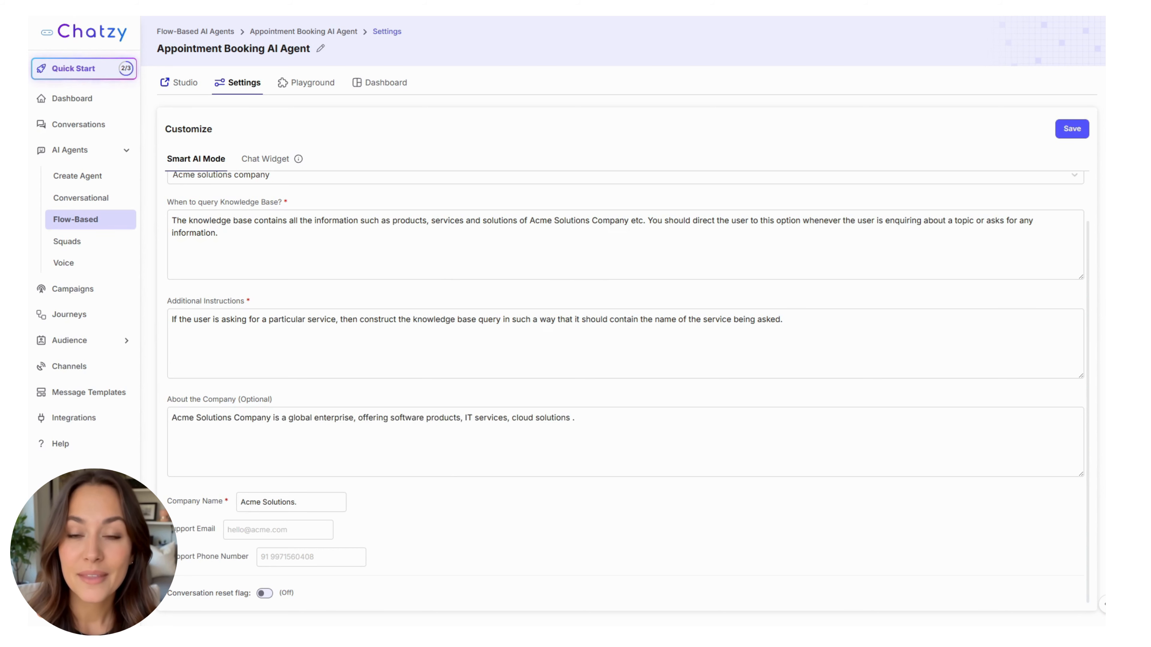
left_click(243, 525)
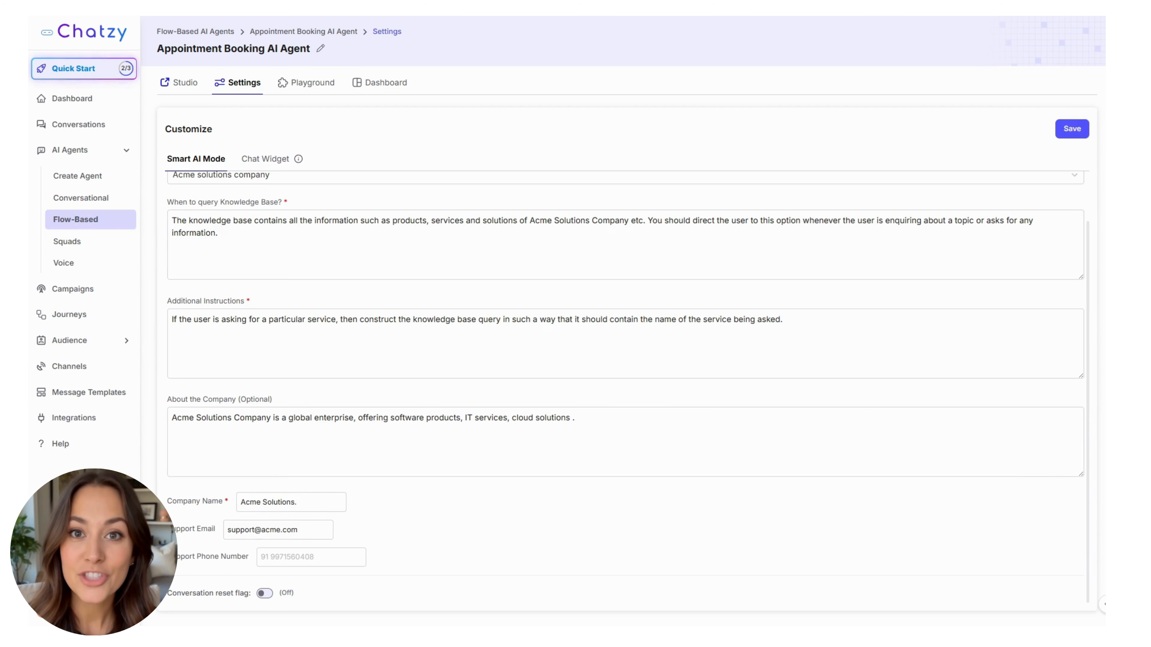
left_click(299, 555)
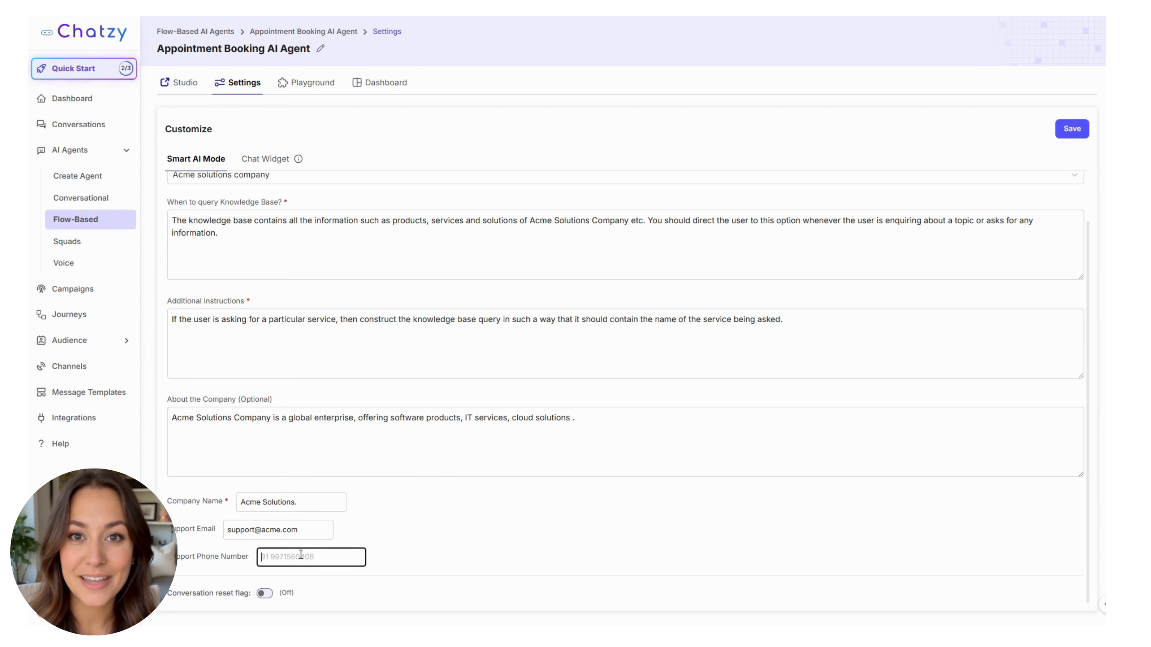
type("+1 555 123 4567")
key("shift+Tab")
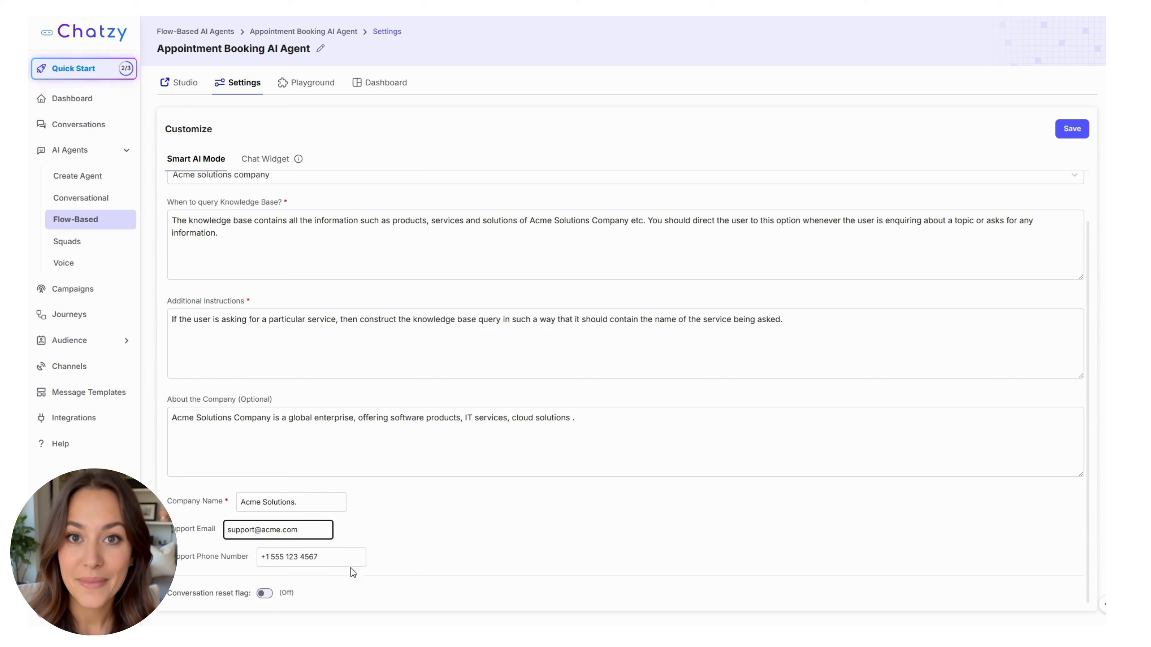
Step: Ask the chat preview who can use Acme Solutions Company's services
scroll(466, 521, "up", 2)
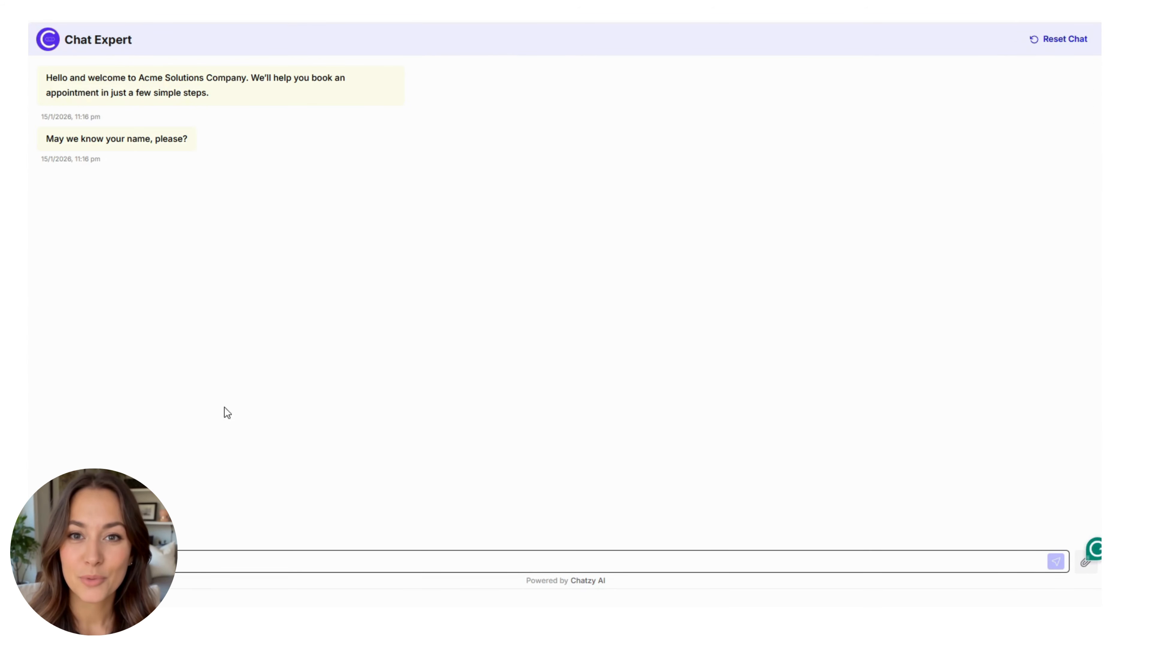
type("Who can use Acme Solutions Company’s services?")
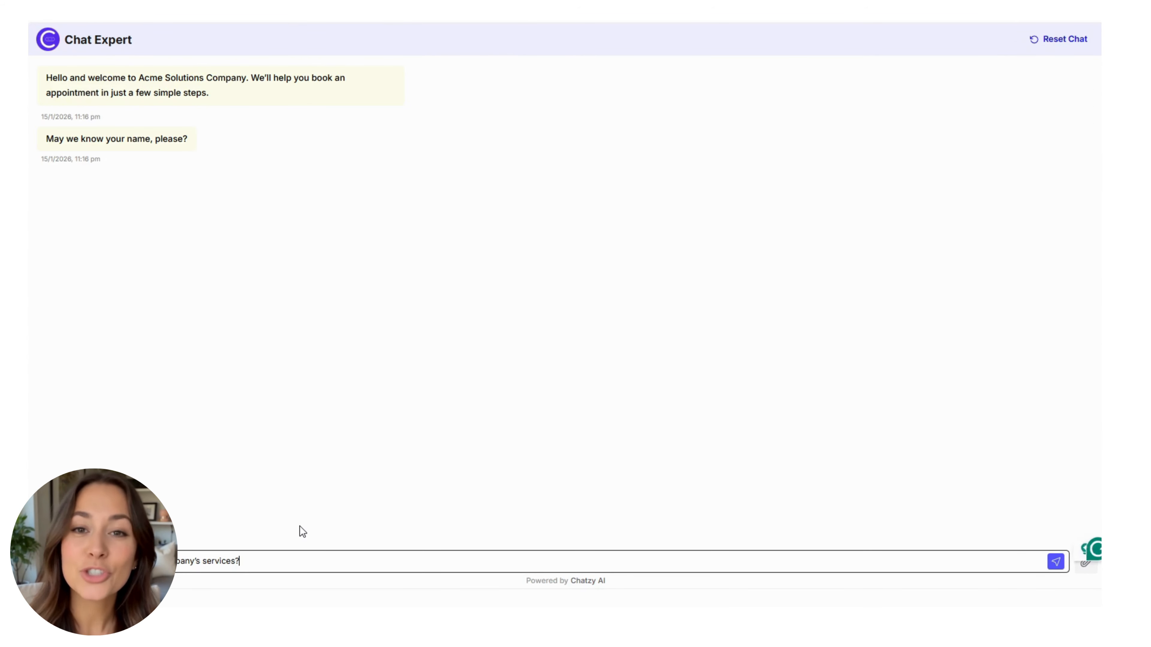
key("Return")
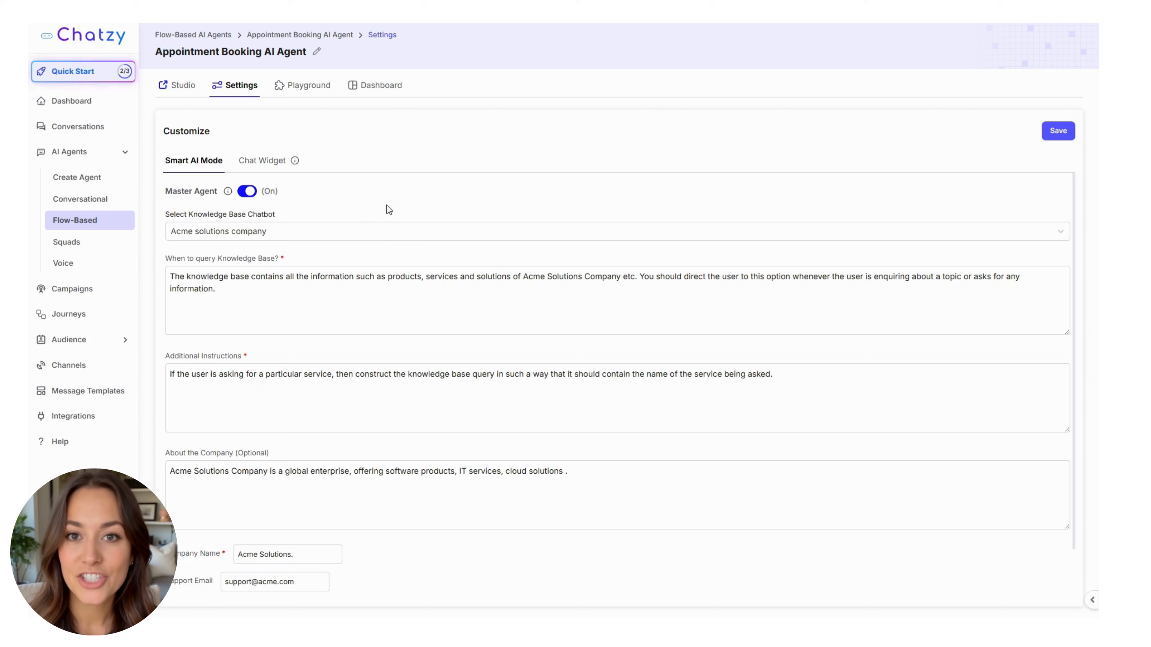
Step: Switch to the Chat Widget tab of the agent's settings
left_click(271, 161)
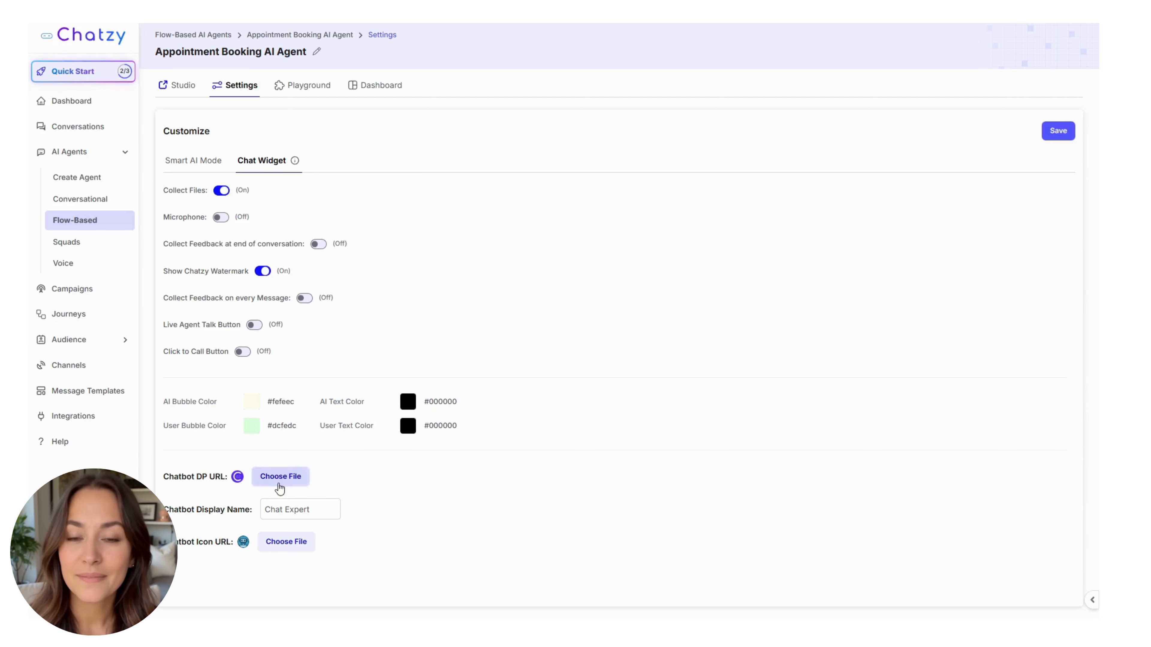
Step: Replace the display name Chat Expert with Acme Solutions and confirm saving the widget settings
triple_click(316, 504)
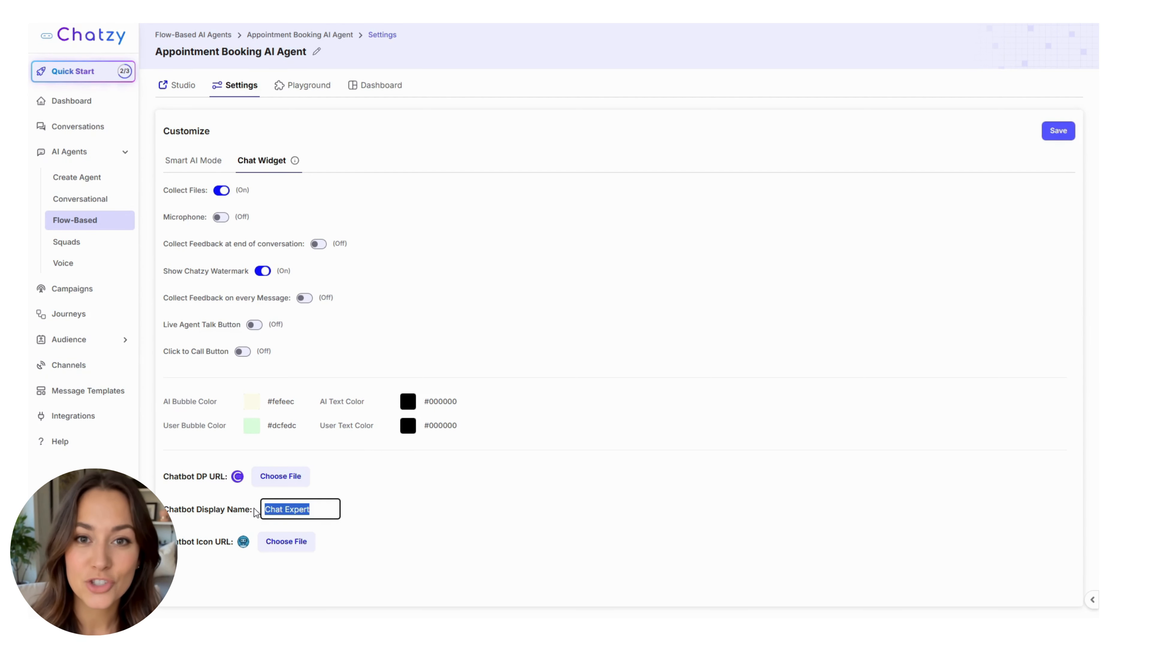
type("Acme C")
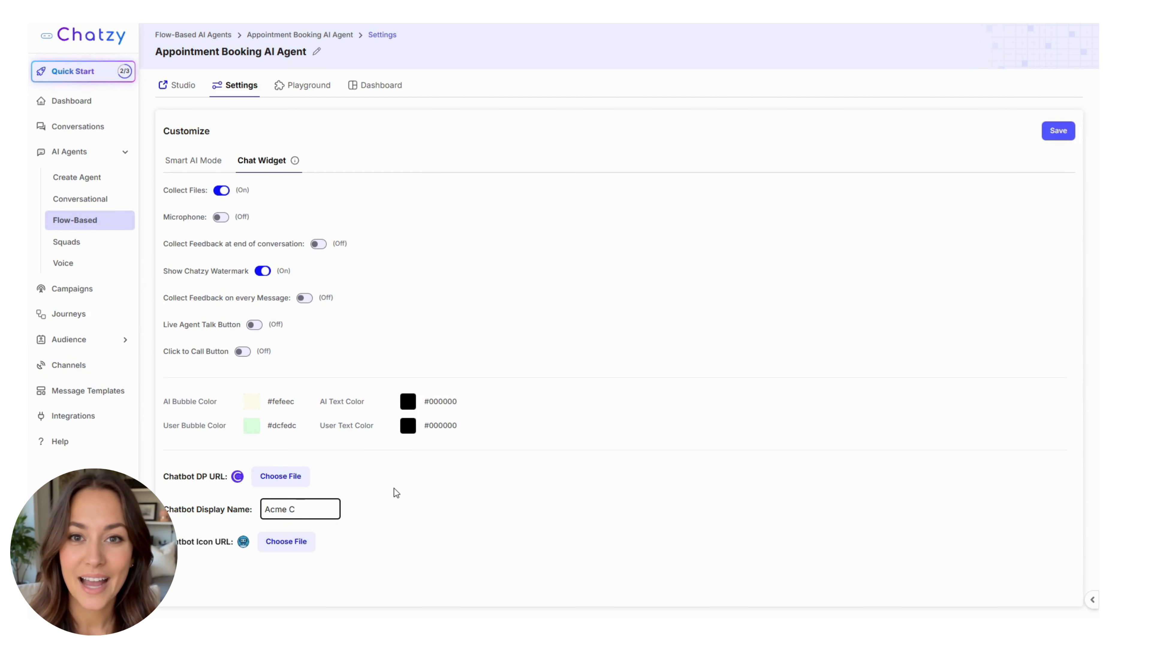
key("BackSpace")
type("Solutions")
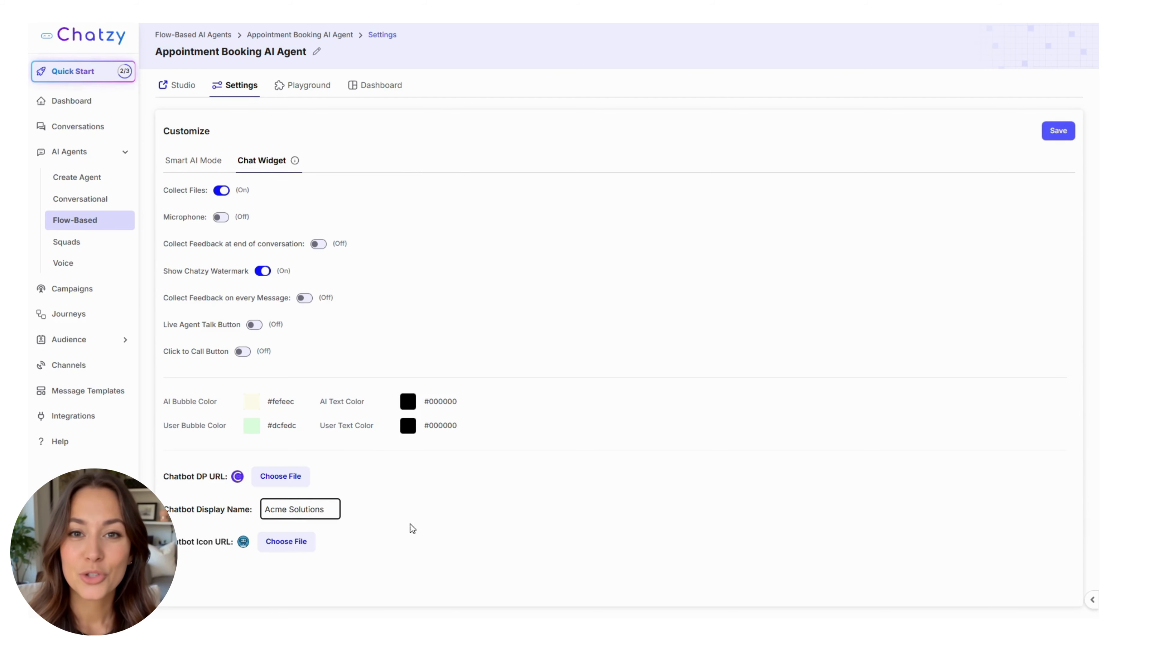
left_click(409, 527)
left_click(311, 88)
left_click(632, 355)
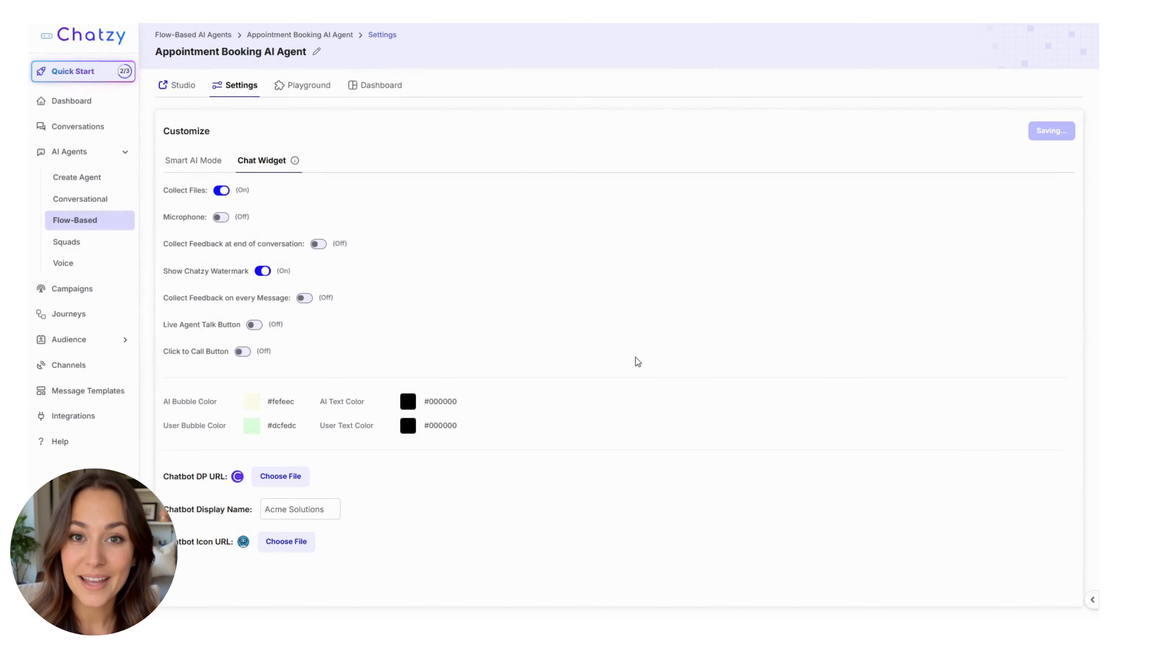
left_click(277, 88)
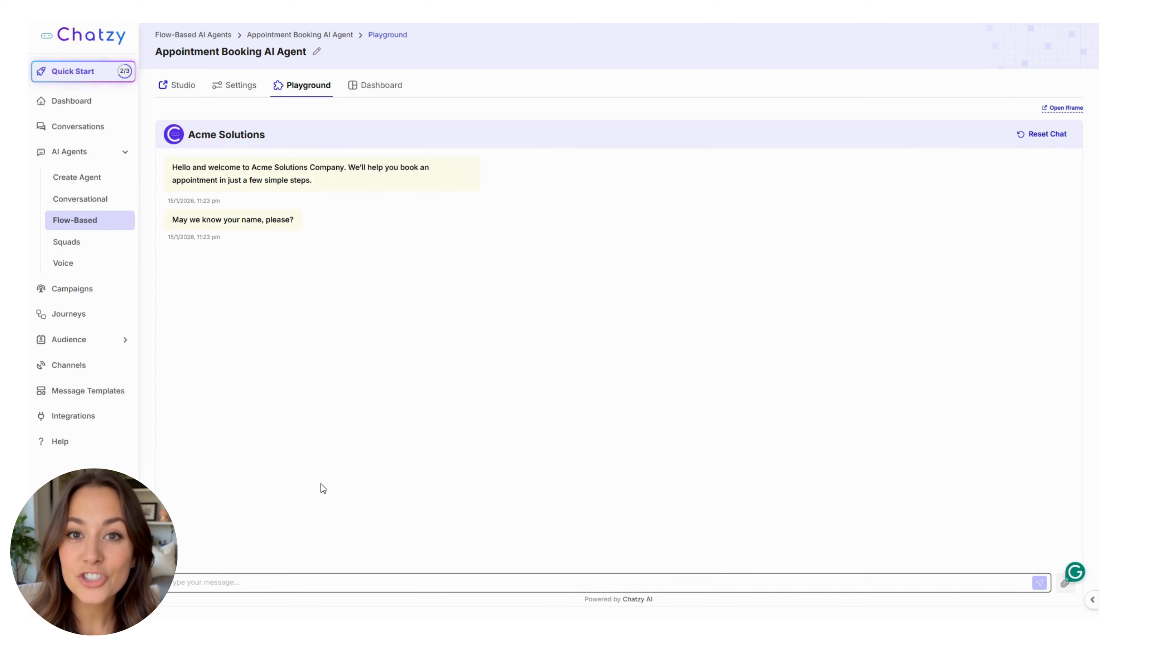
Step: Send a test name to the Acme Solutions bot, then view its chat history
type("Ava")
key("Return")
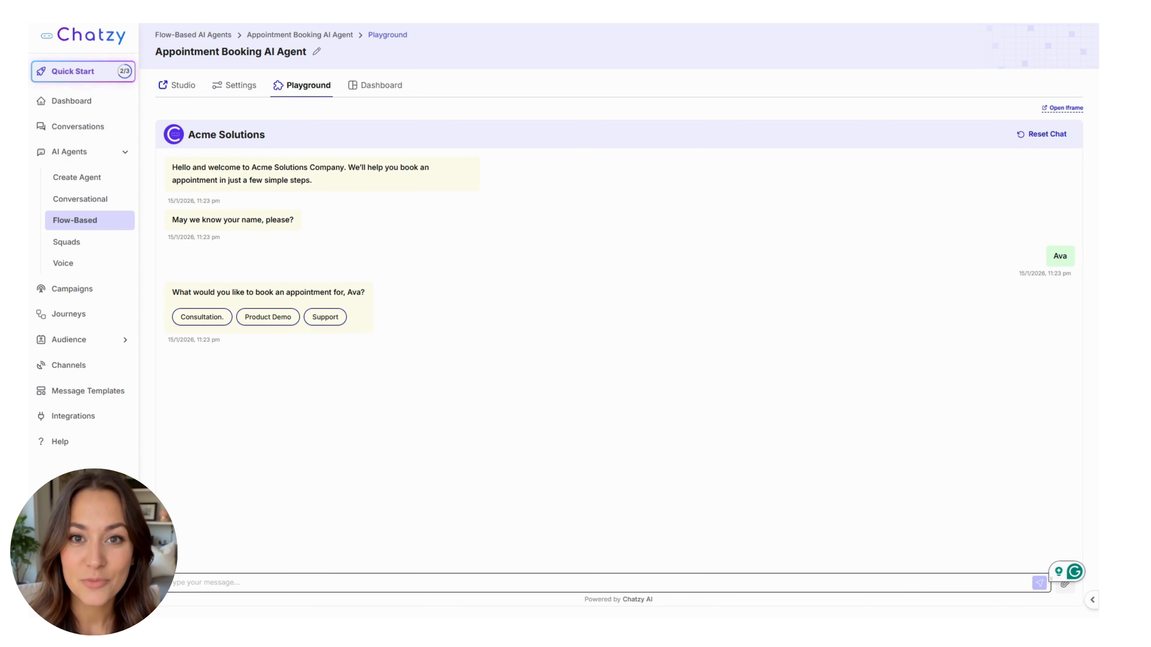
left_click(375, 85)
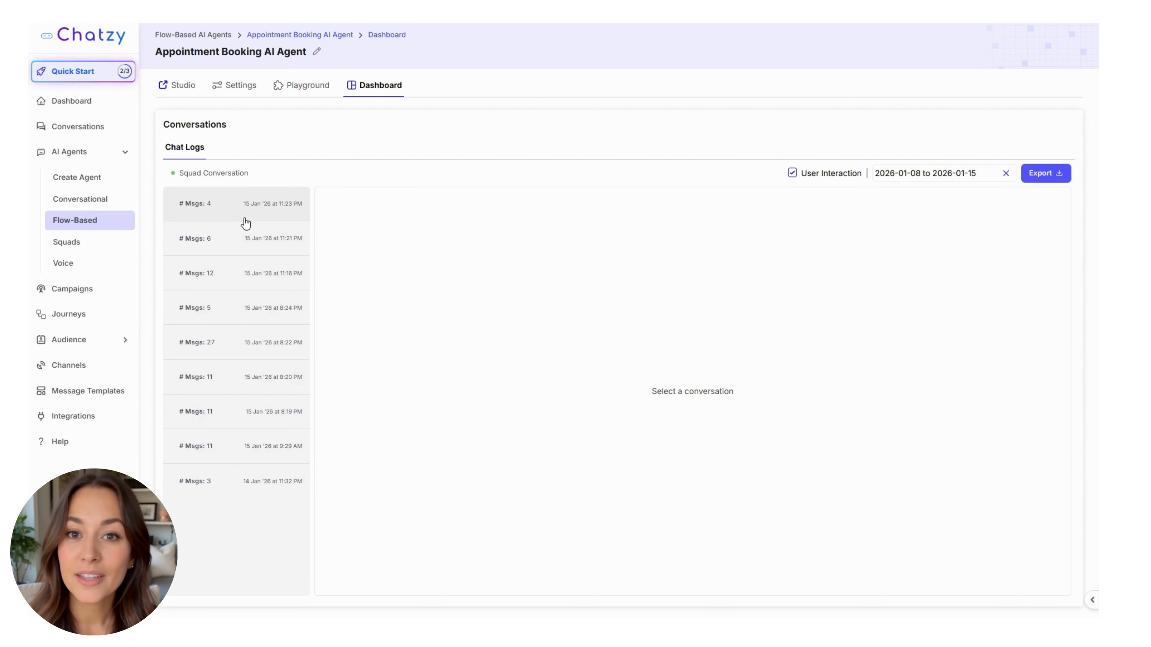
Step: Read the 6-message knowledge-base chat and the 12-message booking transcript confirming 11/01/2026, 10:30–11:00
left_click(243, 239)
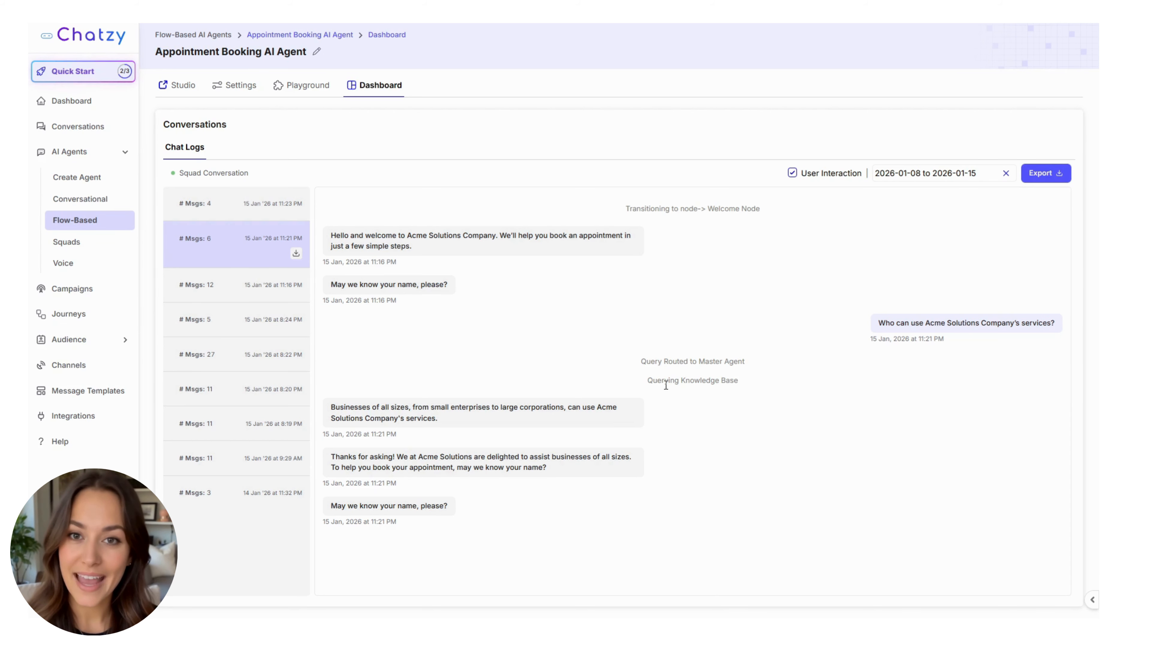
left_click(248, 287)
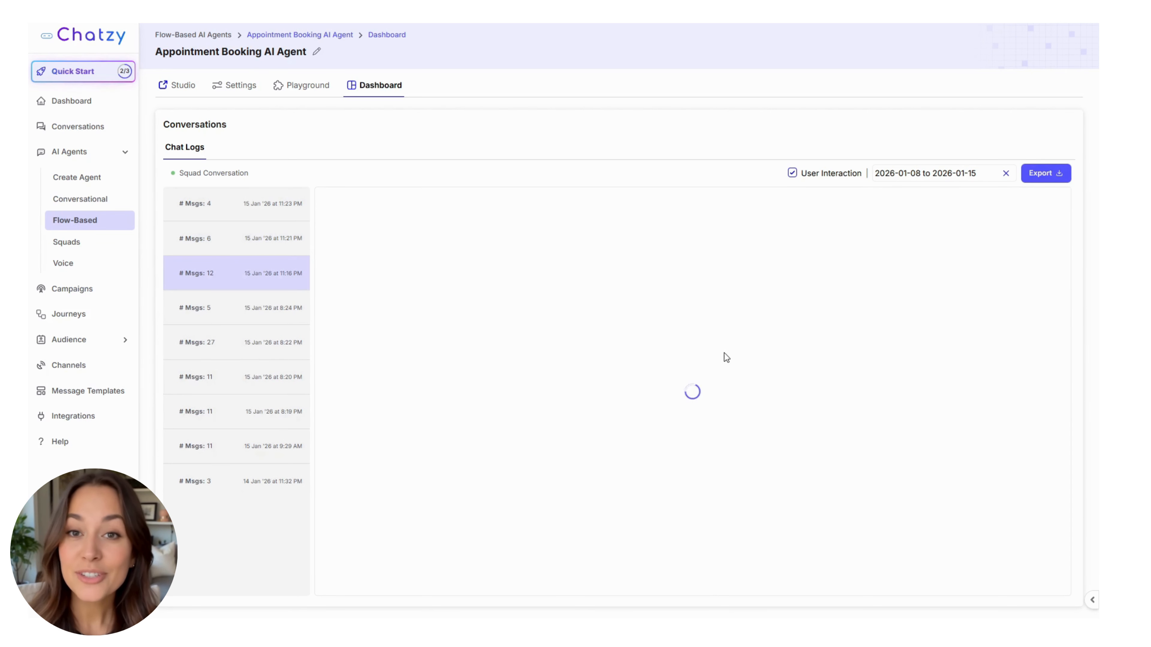
scroll(722, 408, "down", 10)
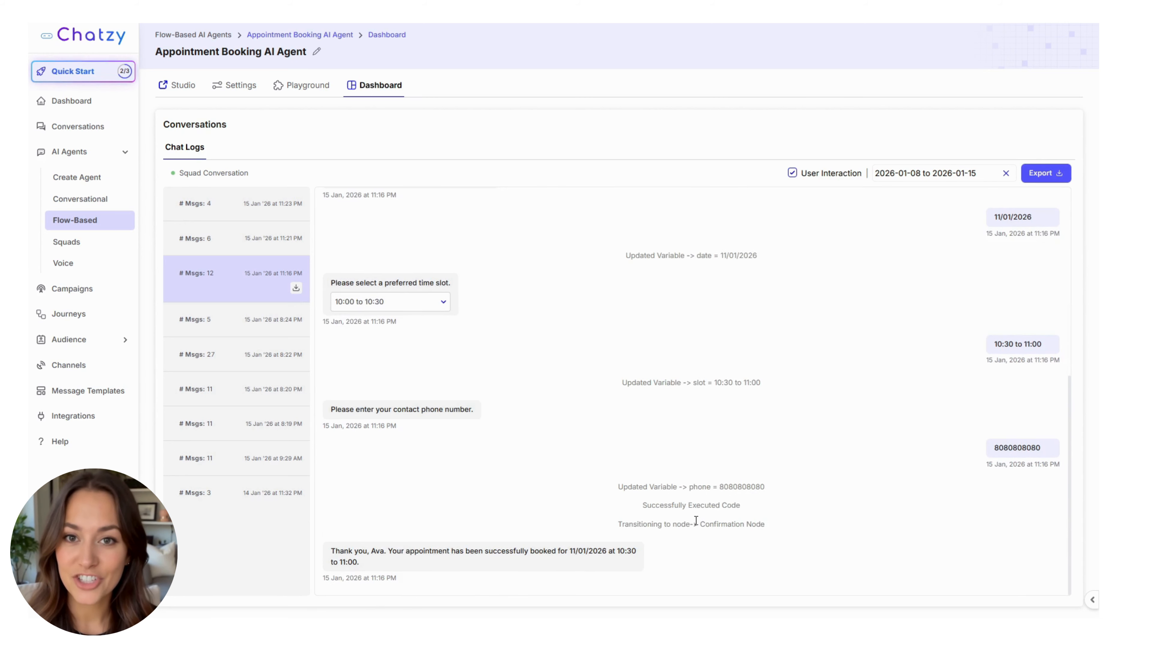
scroll(788, 472, "up", 5)
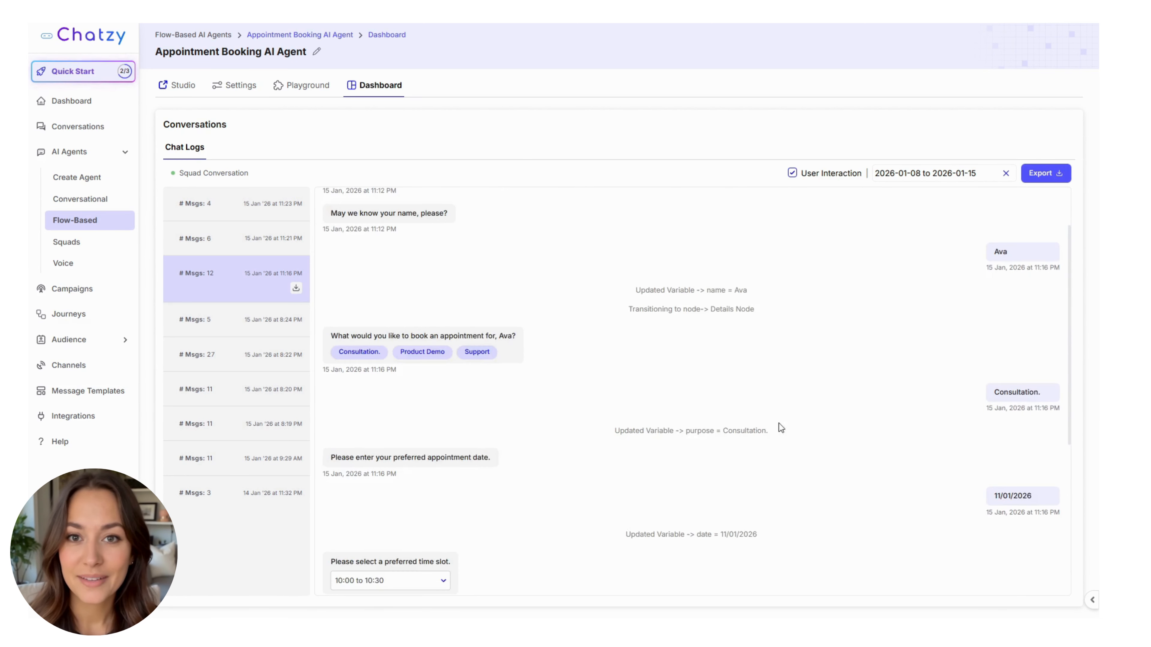
scroll(798, 417, "up", 3)
scroll(932, 257, "down", 7)
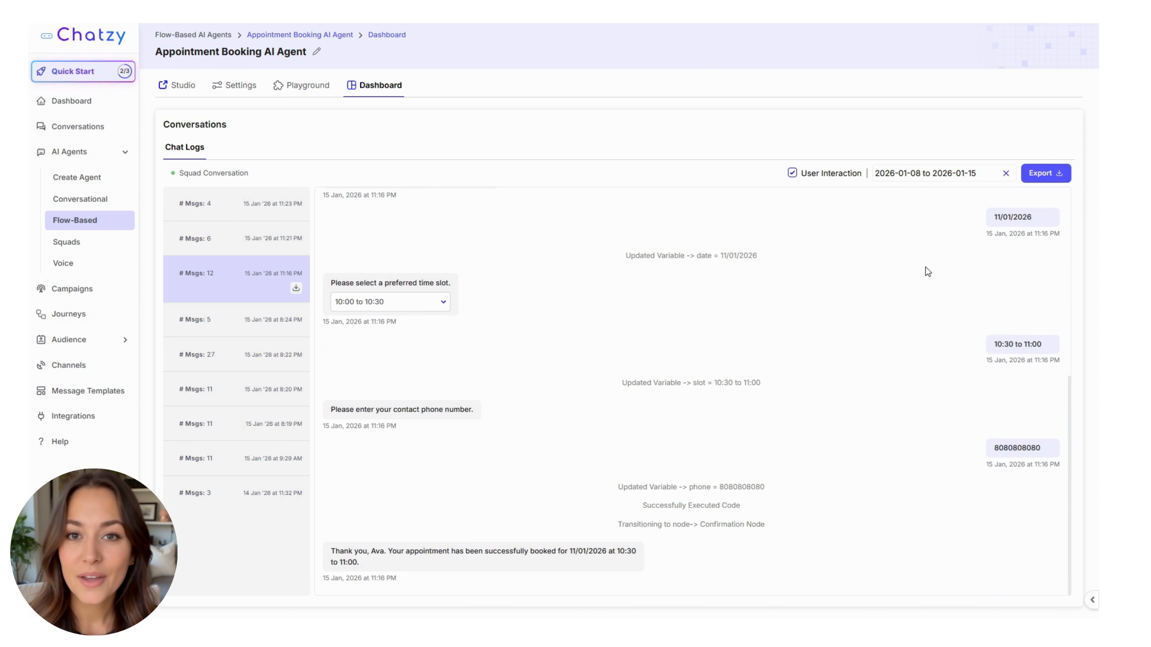